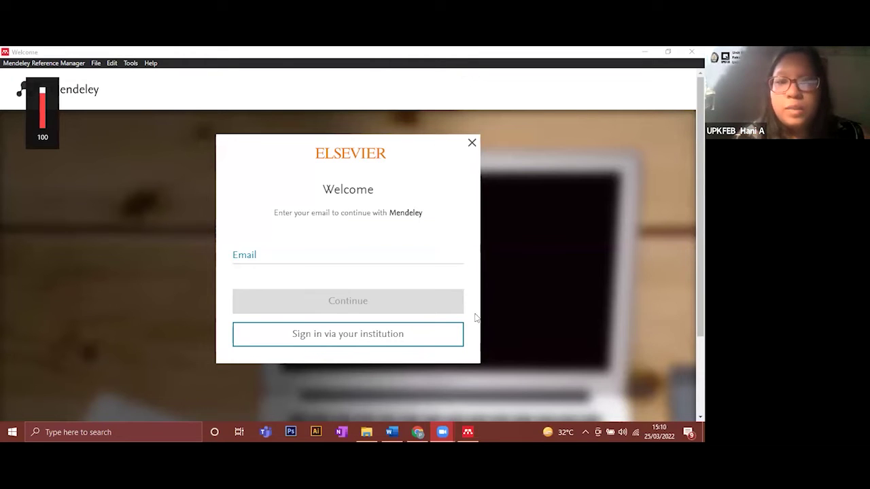
# - Enter the account e-mail on the Mendeley sign-in screen and continue, which hits an error page
pyautogui.click(437, 256)
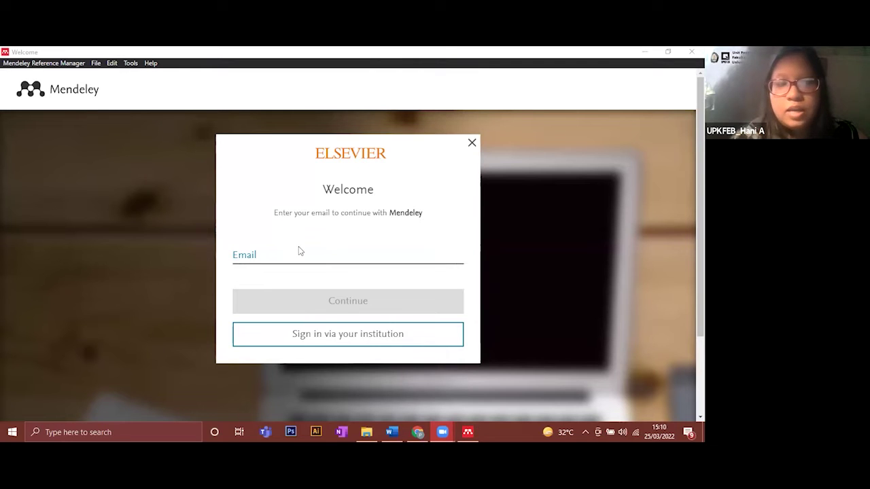
pyautogui.click(255, 256)
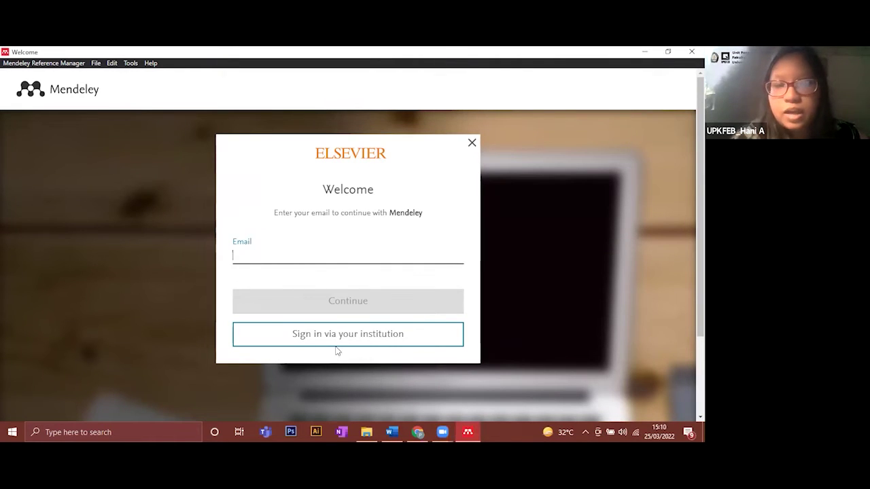
pyautogui.click(382, 342)
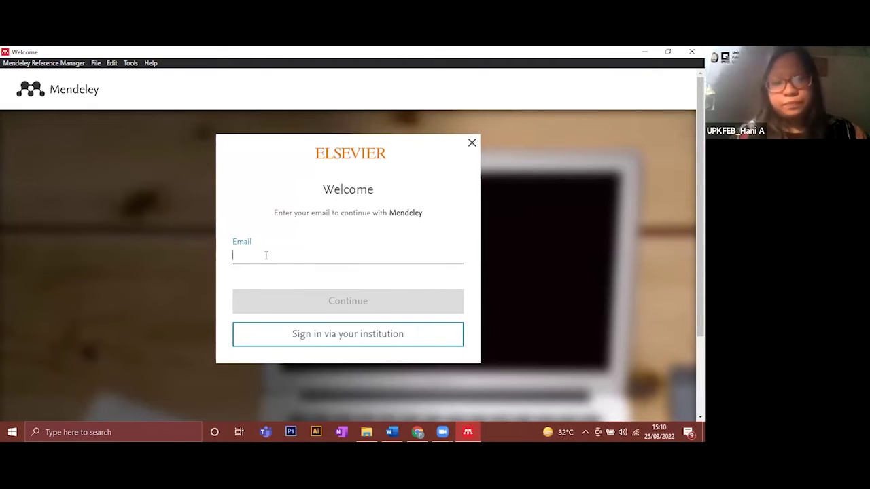
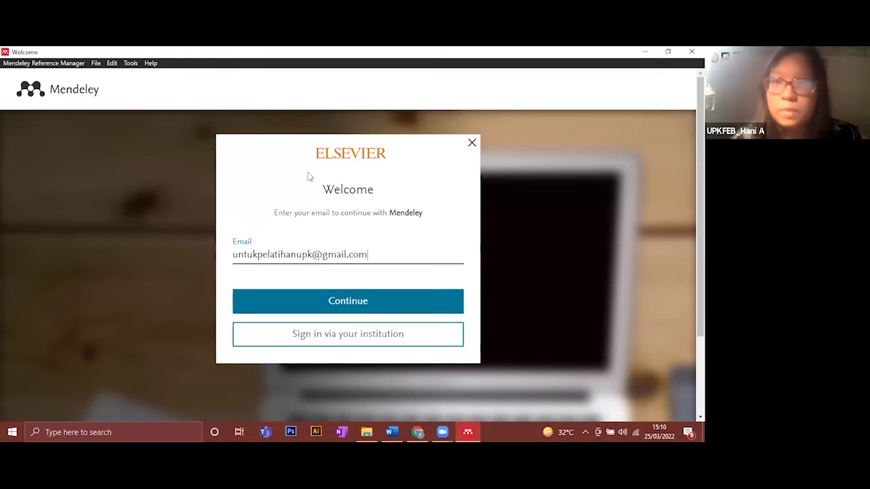
pyautogui.click(350, 302)
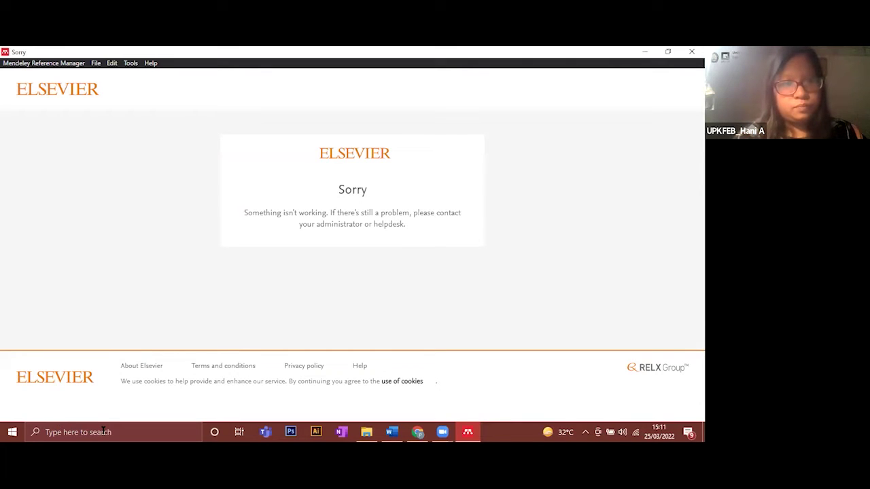
# - Close the failed Mendeley window and relaunch Mendeley Reference Manager through Windows search for 'mendeley'
pyautogui.hotkey('alt', 'F4')
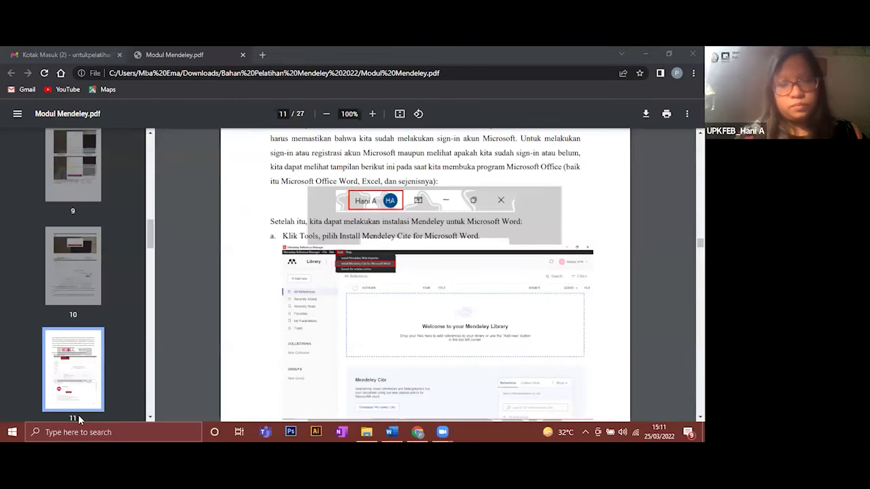
pyautogui.press('super')
pyautogui.write('mendeley')
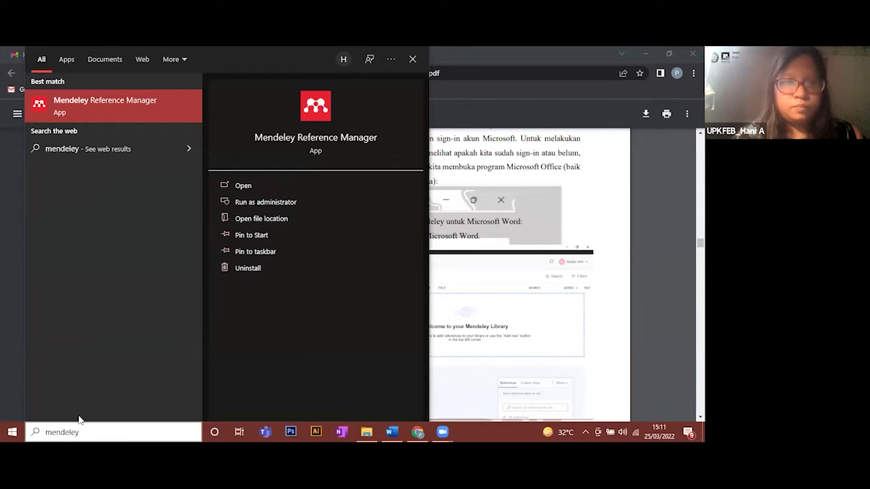
pyautogui.press('Return')
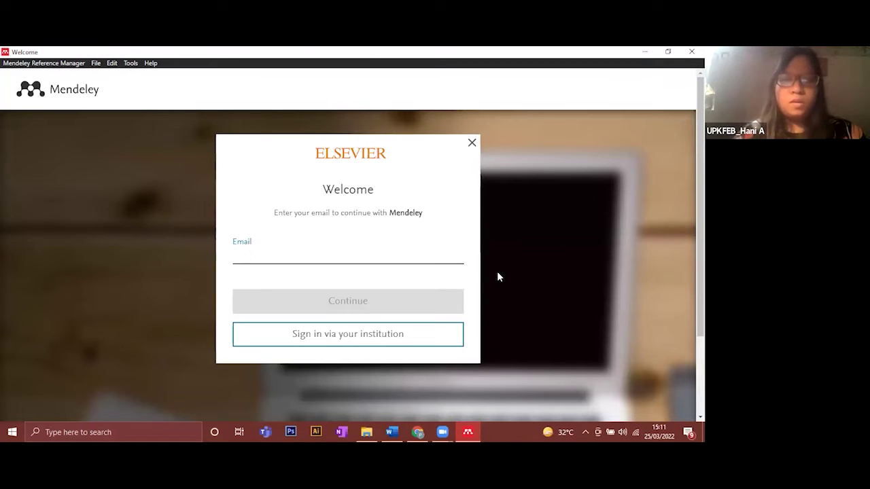
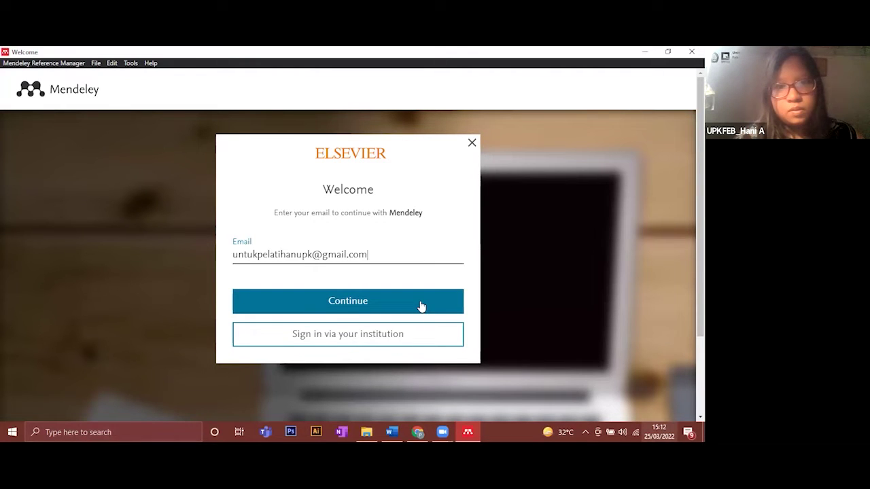
# - Re-enter the account e-mail, correcting the stray characters, and continue to the Register form
pyautogui.click(420, 307)
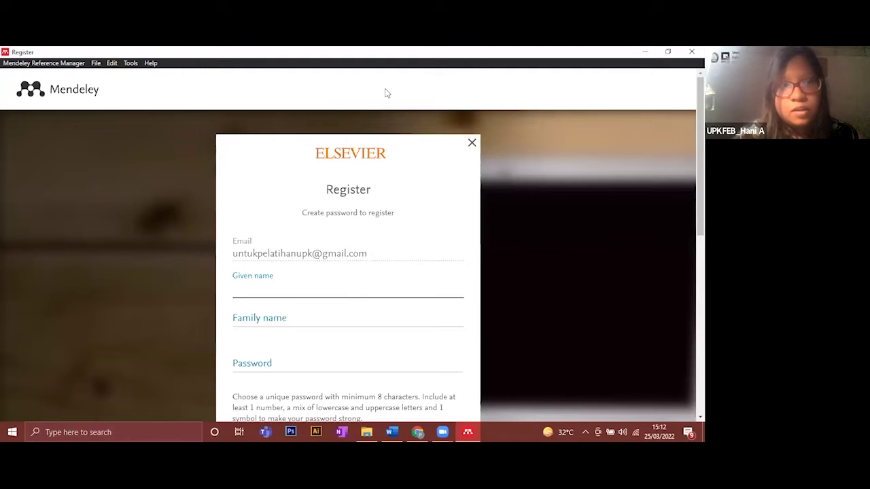
# - Fill in the given name and family name fields on the Register form
pyautogui.click(237, 145)
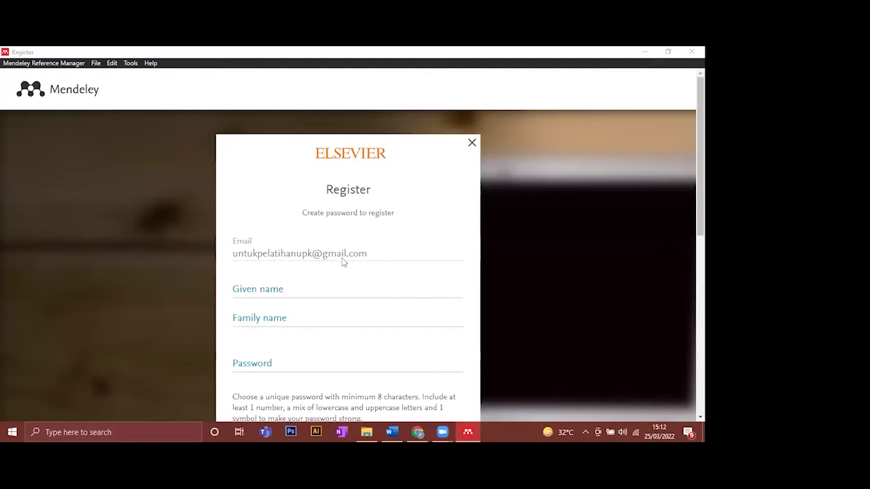
pyautogui.scroll(-2, 326, 269)
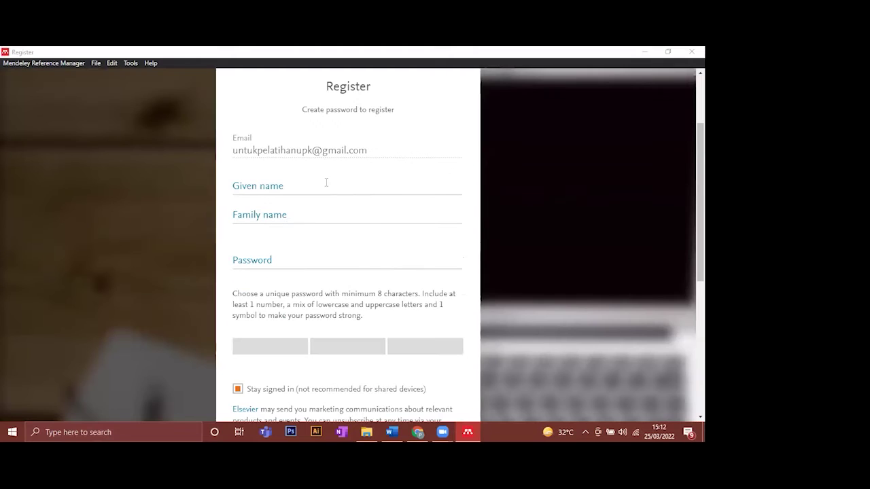
pyautogui.click(261, 259)
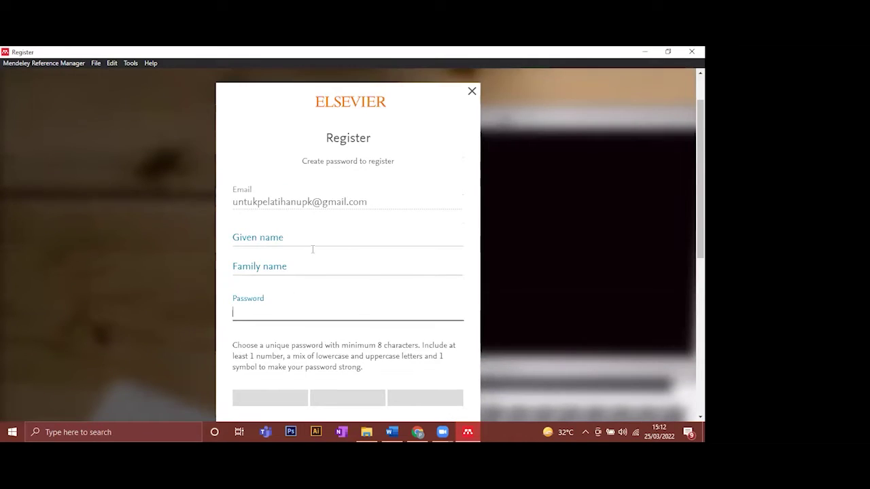
pyautogui.click(268, 179)
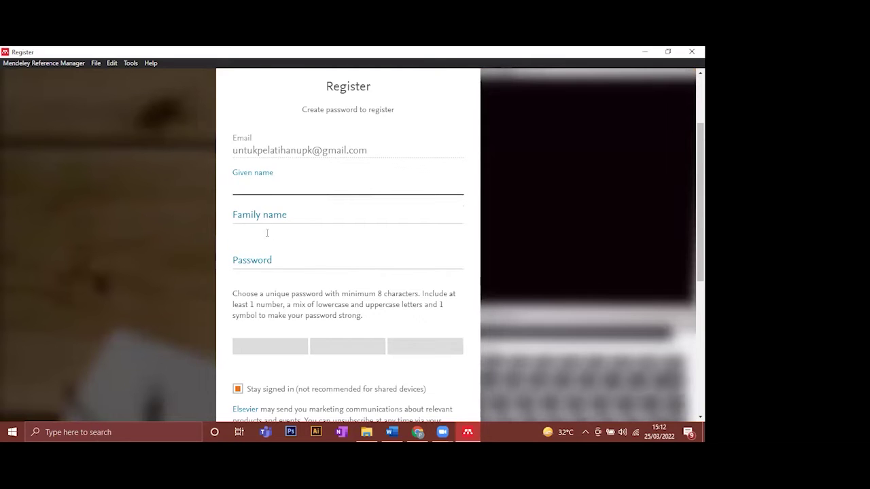
pyautogui.press('Tab')
pyautogui.press('Tab')
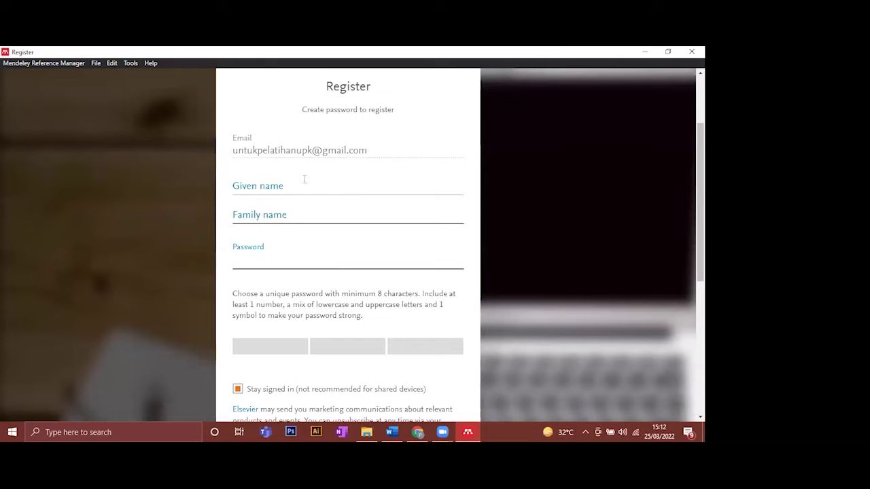
pyautogui.click(340, 193)
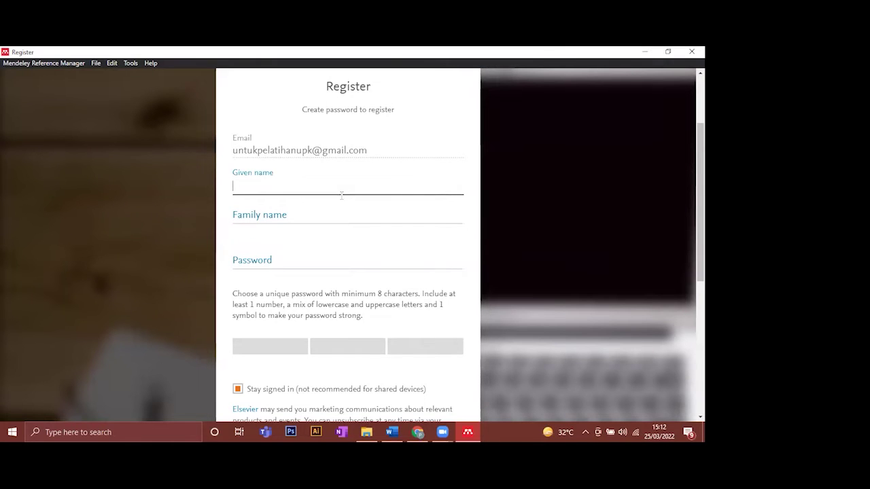
pyautogui.write('Pelatihan')
pyautogui.click(344, 218)
pyautogui.write('UPK')
# - Enter the account password, untick 'Stay signed in', and submit the registration
pyautogui.click(329, 260)
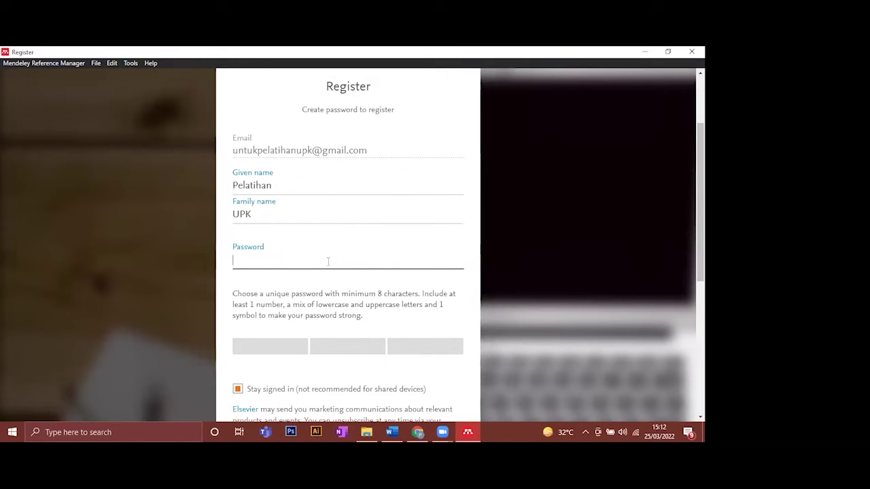
pyautogui.write('••••••••••')
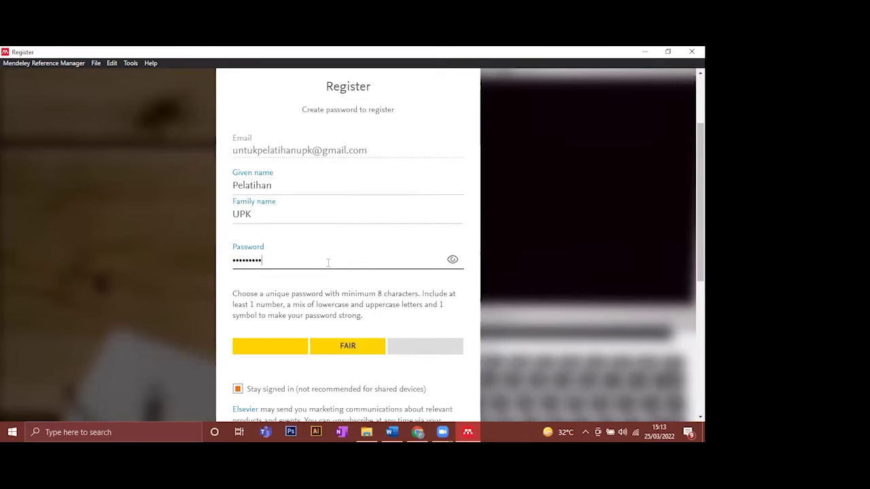
pyautogui.write('•••')
pyautogui.press('BackSpace')
pyautogui.press('BackSpace')
pyautogui.press('BackSpace')
pyautogui.press('BackSpace')
pyautogui.press('BackSpace')
pyautogui.press('BackSpace')
pyautogui.press('BackSpace')
pyautogui.press('BackSpace')
pyautogui.press('BackSpace')
pyautogui.press('BackSpace')
pyautogui.press('BackSpace')
pyautogui.press('BackSpace')
pyautogui.press('BackSpace')
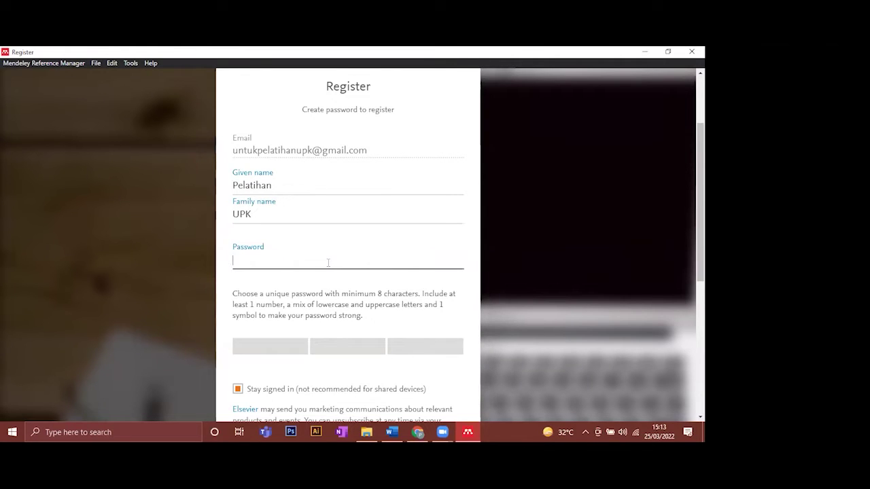
pyautogui.write('••••••••••••')
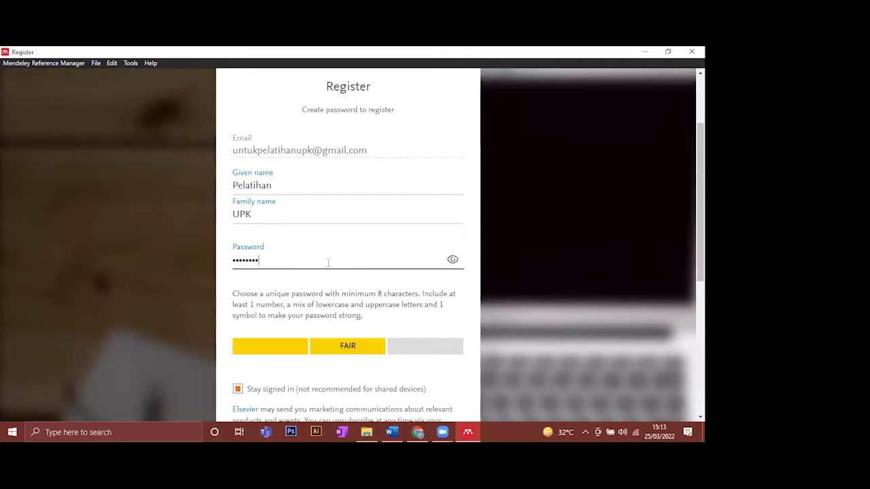
pyautogui.write('•••')
pyautogui.scroll(-2, 379, 196)
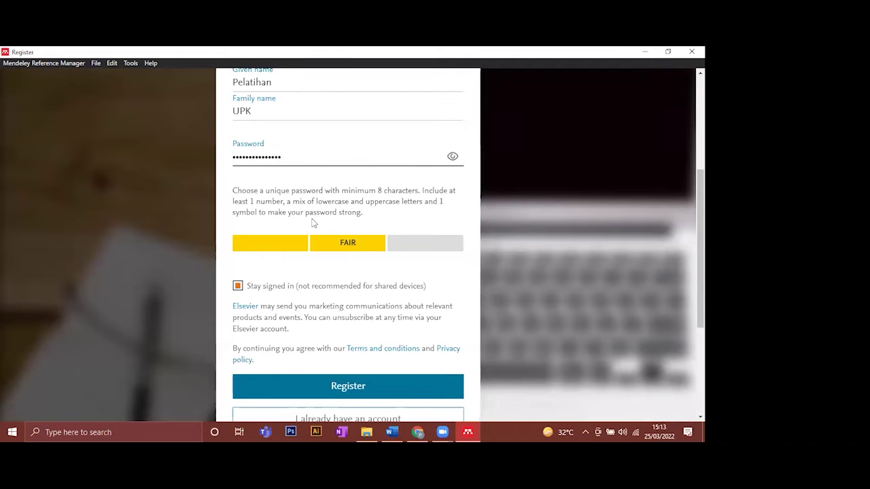
pyautogui.scroll(1, 272, 306)
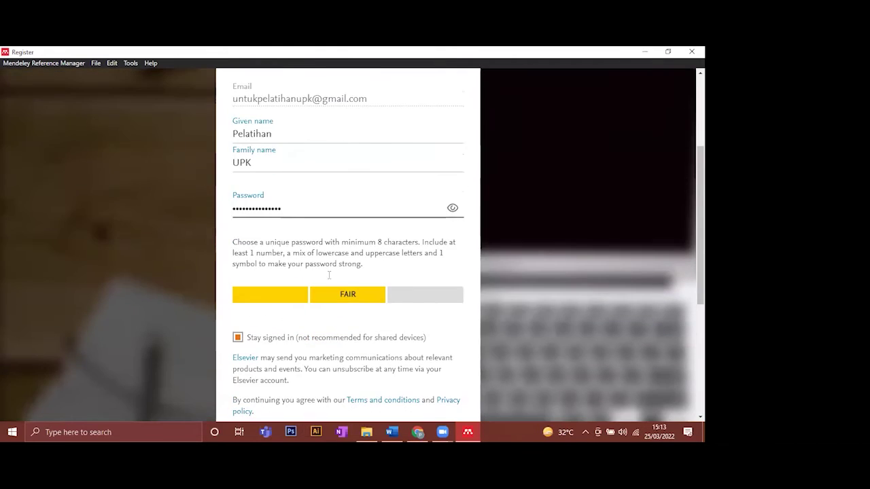
pyautogui.scroll(-2, 275, 250)
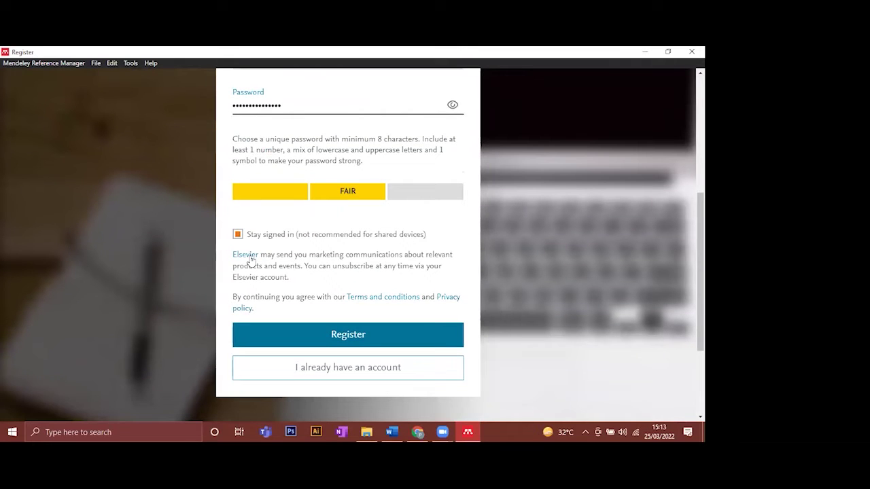
pyautogui.click(237, 235)
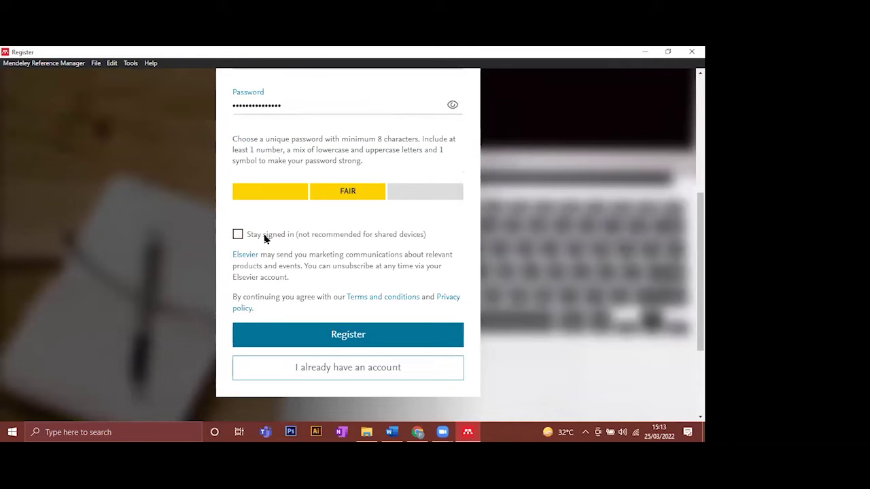
pyautogui.click(335, 338)
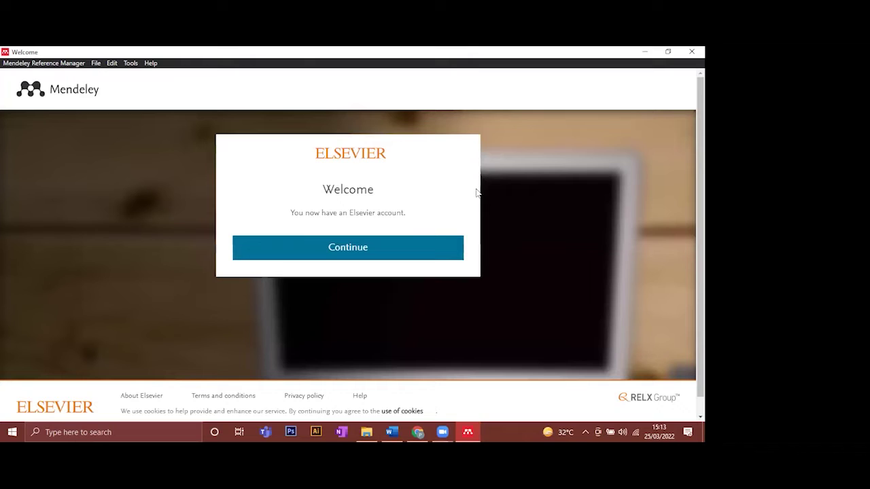
# - Continue from the new-account confirmation into the empty Mendeley library
pyautogui.click(345, 258)
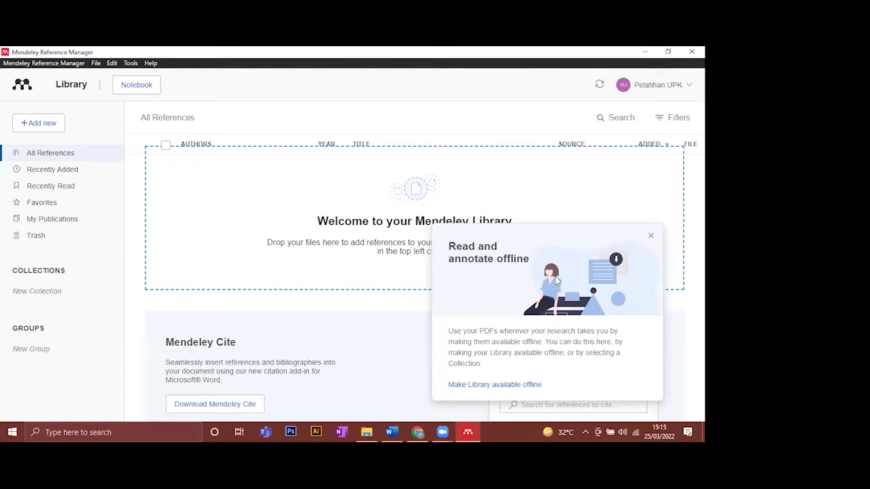
# - Restore the Mendeley window to a smaller size and move it over the PDF guide
pyautogui.click(470, 431)
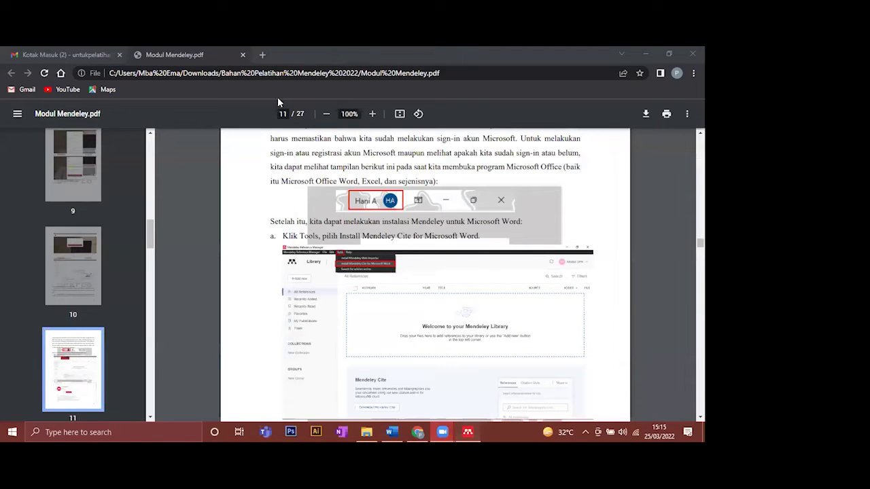
pyautogui.hotkey('alt', 'Tab')
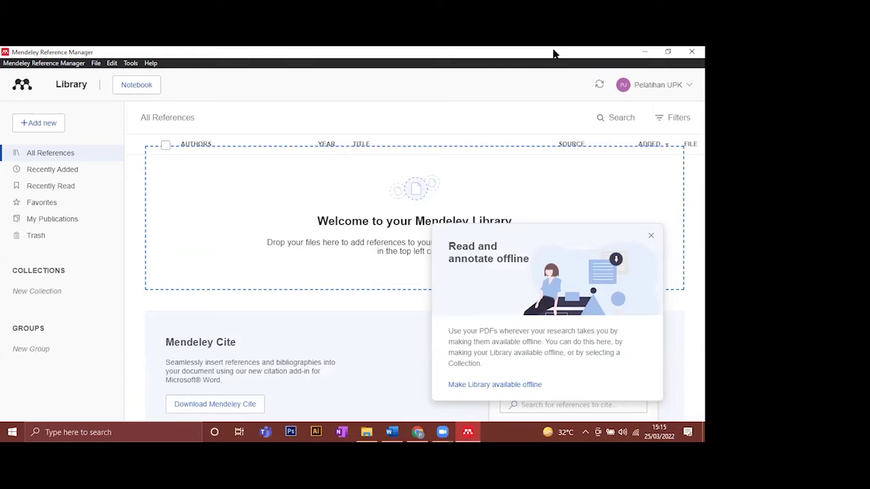
pyautogui.click(554, 53)
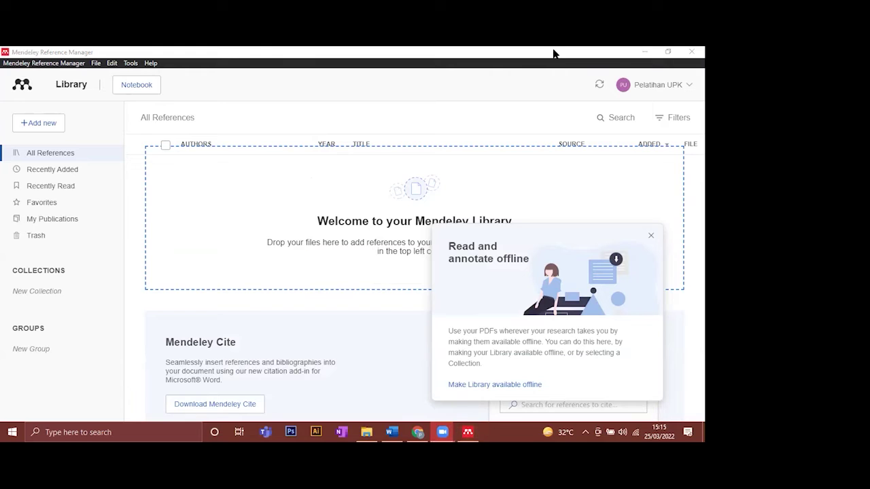
pyautogui.click(95, 92)
pyautogui.click(111, 62)
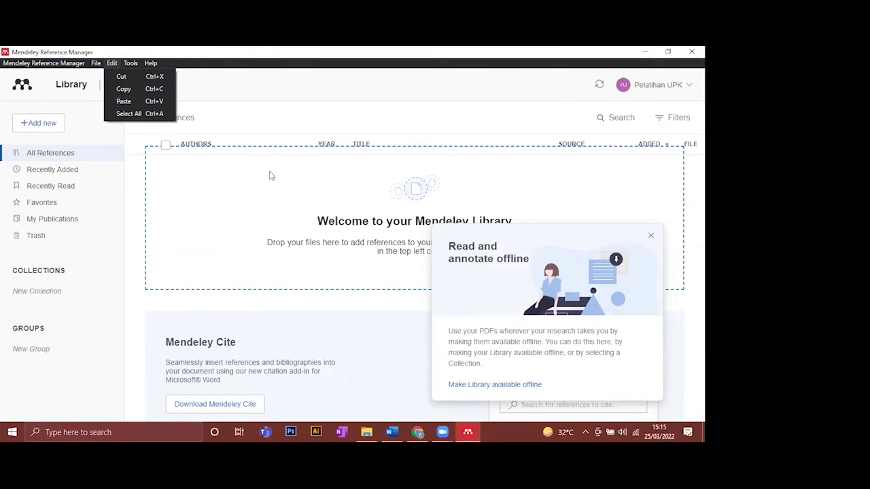
pyautogui.click(288, 117)
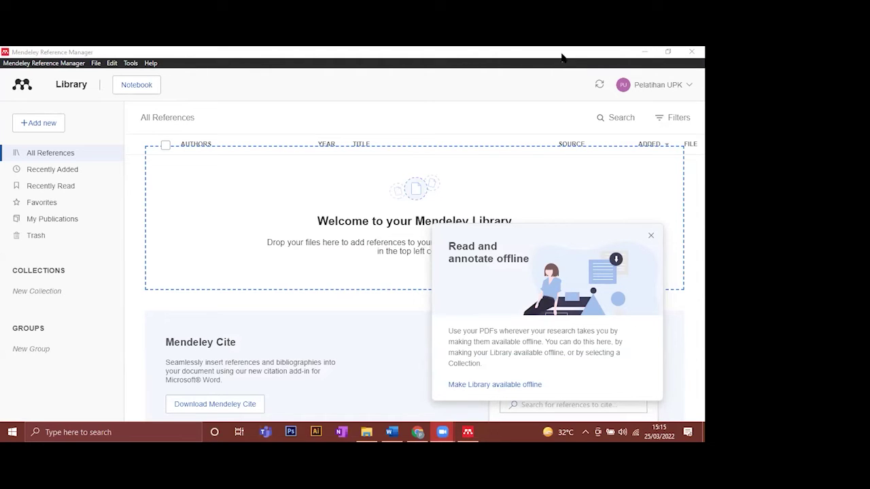
pyautogui.click(669, 52)
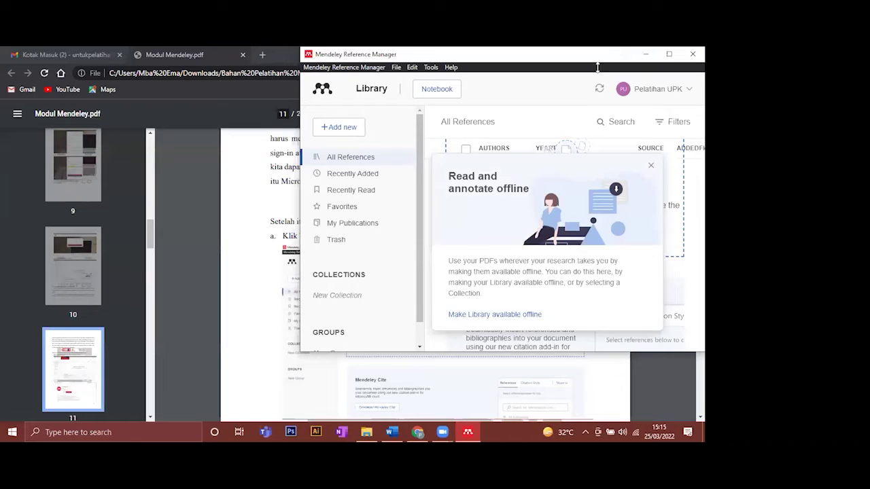
pyautogui.moveTo(408, 74); pyautogui.dragTo(207, 143)
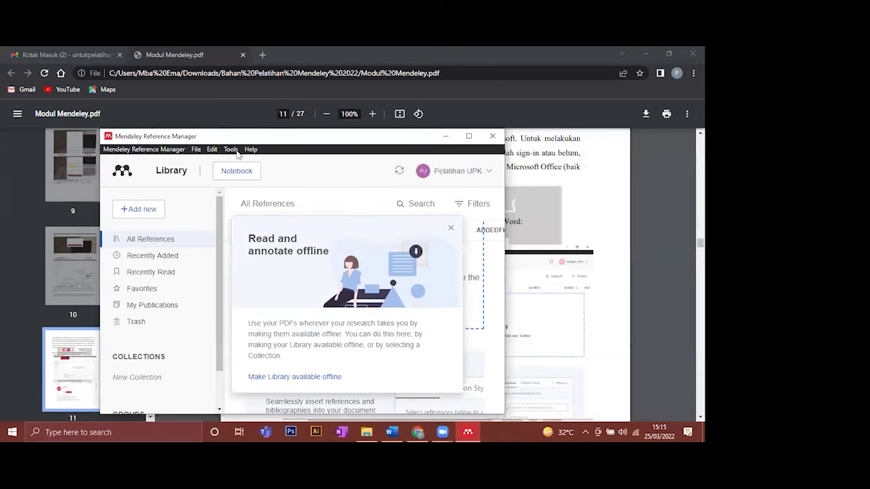
# - Show the Tools menu with the Web Importer and Mendeley Cite install options
pyautogui.click(230, 149)
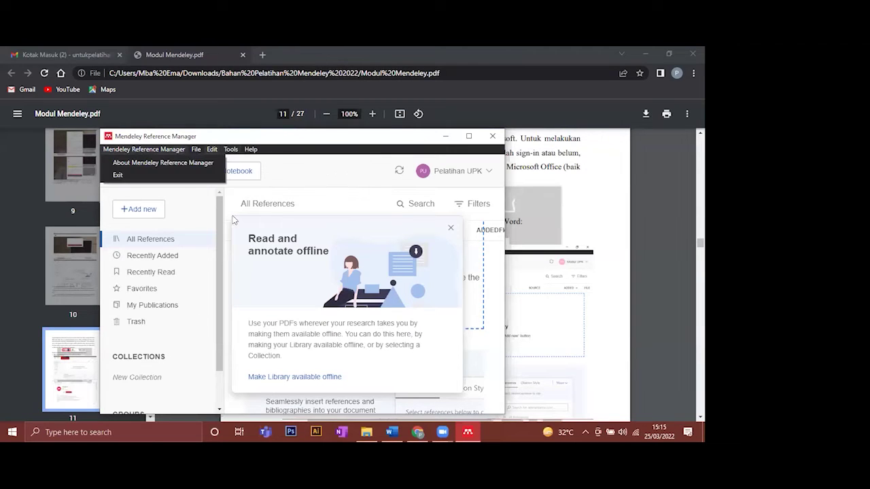
pyautogui.click(212, 150)
pyautogui.moveTo(228, 148)
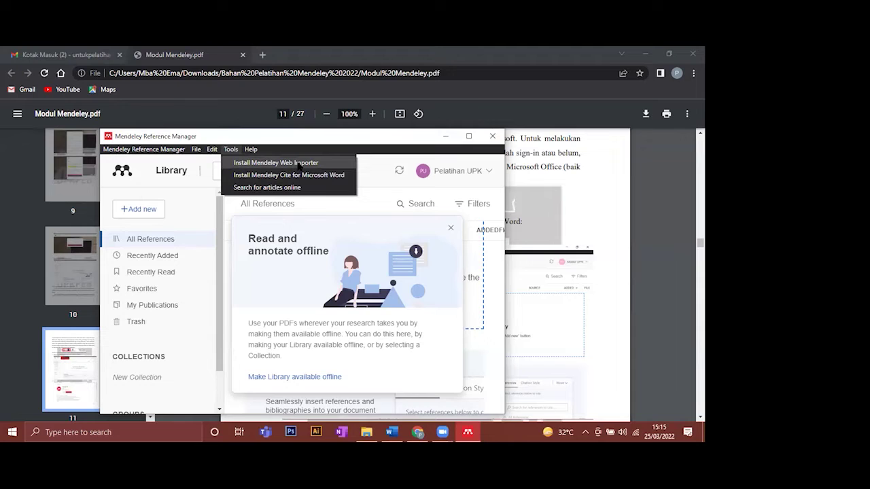
# - Open the Install Mendeley Web Importer page from the Tools menu
pyautogui.click(299, 164)
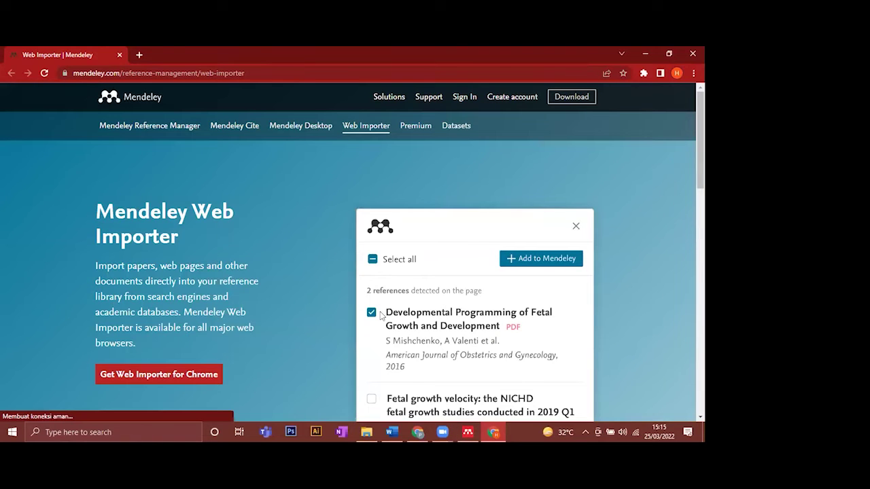
pyautogui.scroll(-1, 381, 315)
pyautogui.scroll(-1, 382, 315)
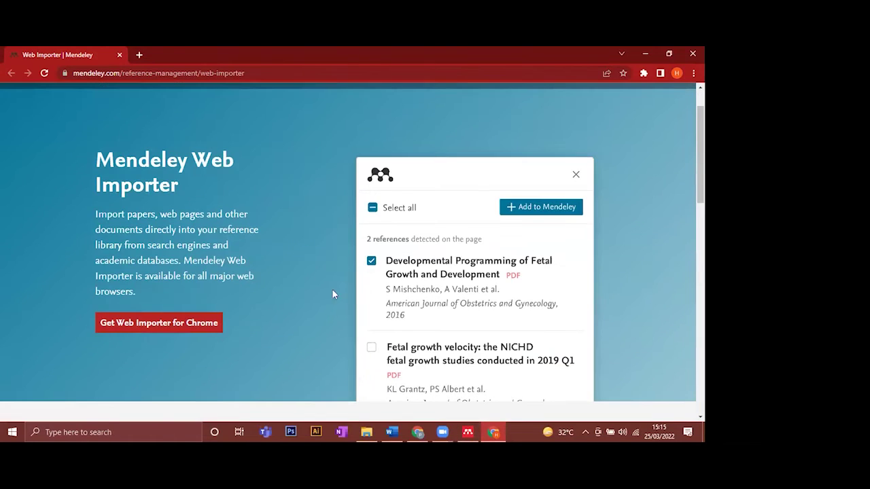
pyautogui.scroll(2, 94, 138)
# - Copy the Web Importer page address and load it in the Chrome window holding the PDF guide
pyautogui.hotkey('ctrl', 'l')
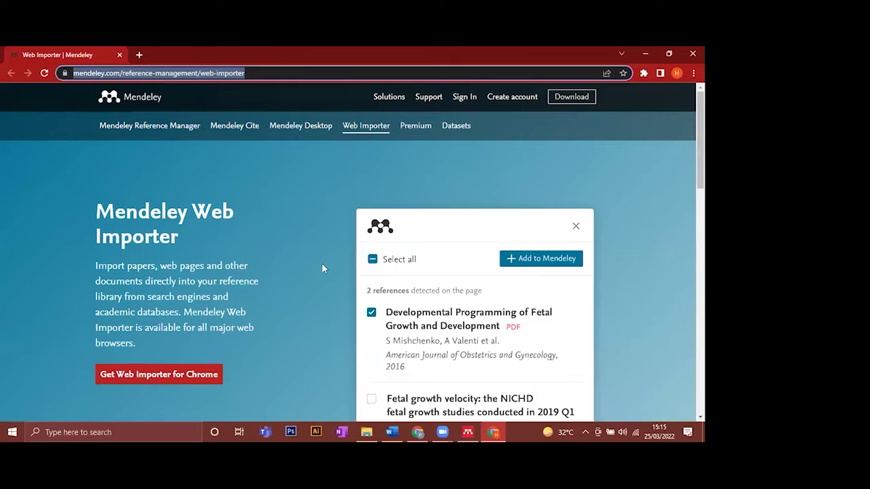
pyautogui.press('BackSpace')
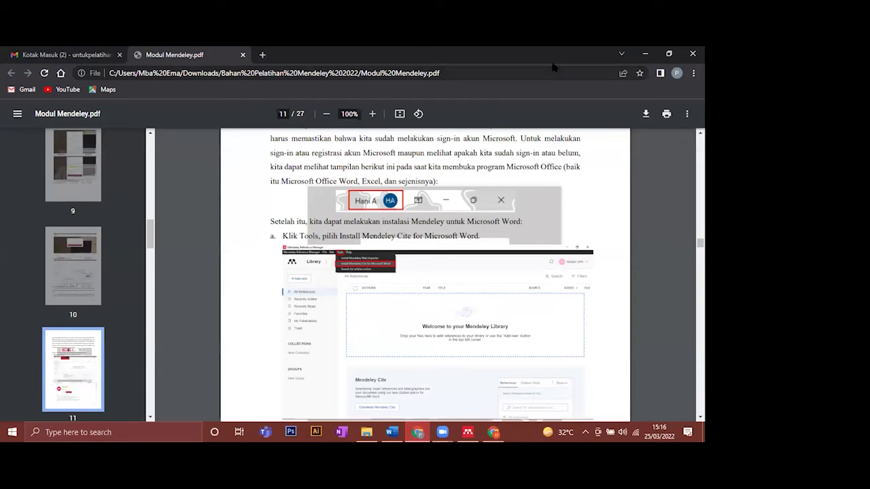
pyautogui.click(552, 69)
pyautogui.hotkey('ctrl', 'v')
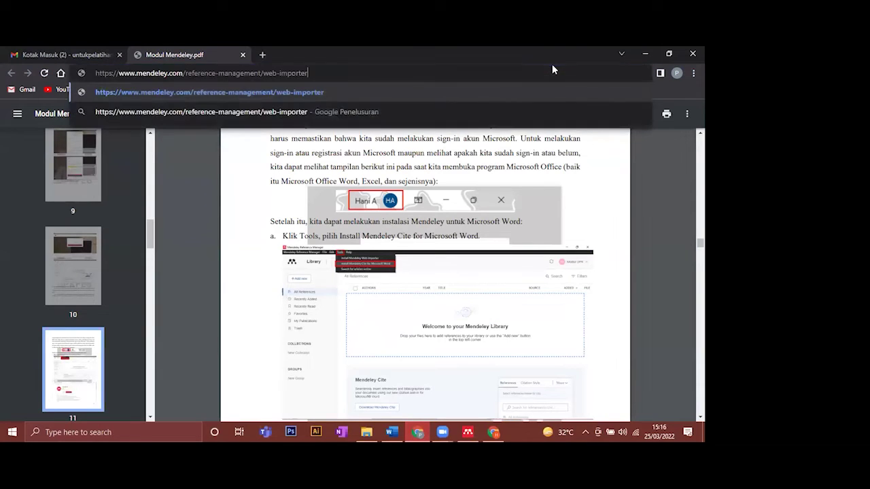
pyautogui.press('Return')
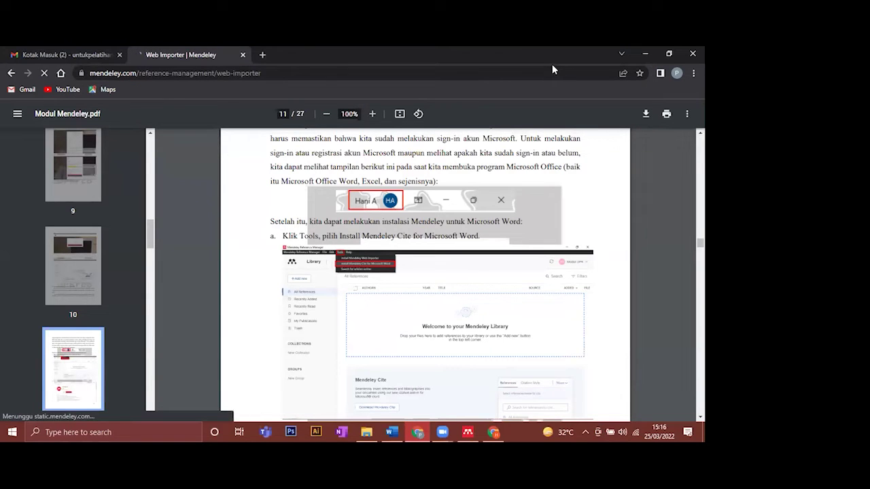
pyautogui.scroll(-1, 313, 329)
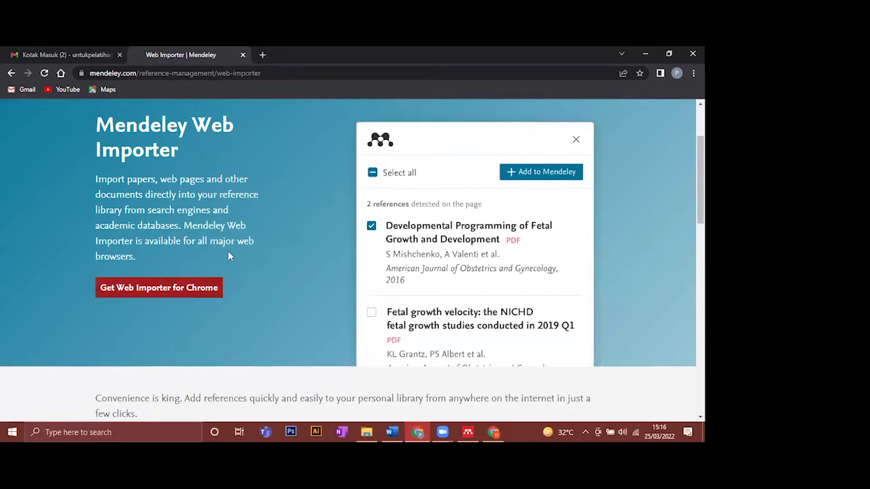
pyautogui.scroll(1, 216, 294)
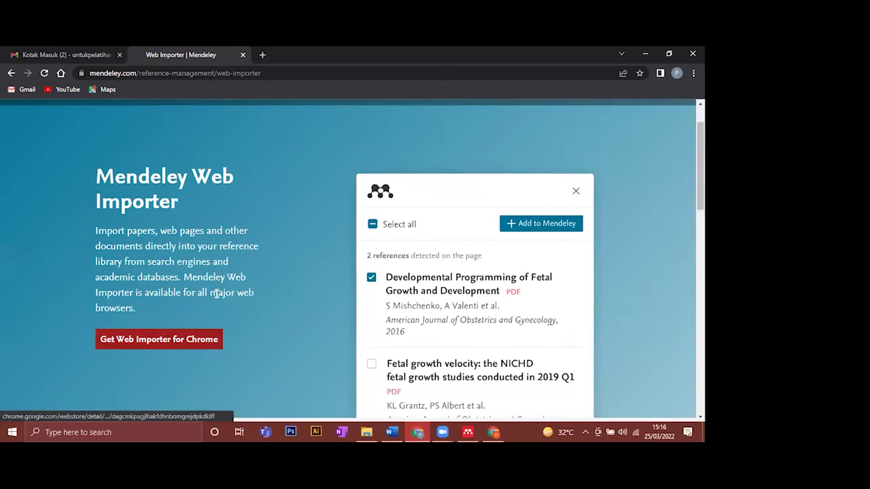
pyautogui.scroll(-1, 216, 294)
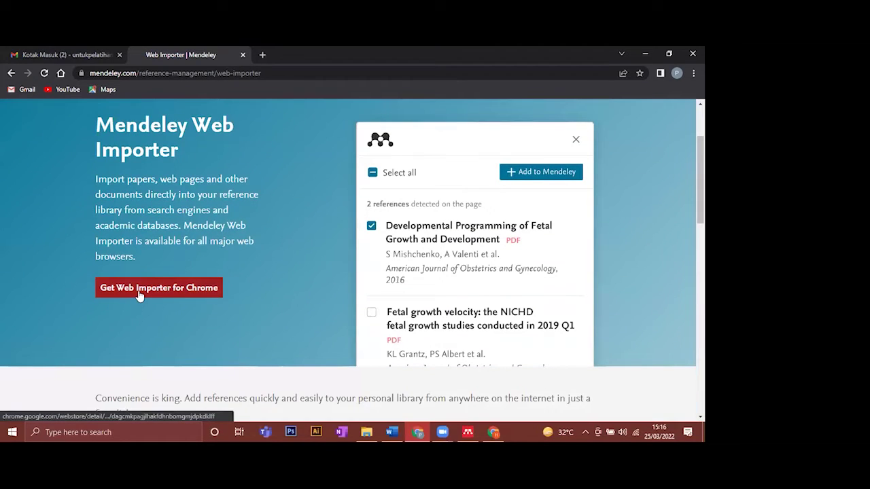
# - Add the Mendeley Web Importer extension to Chrome from its Web Store listing, confirming the install
pyautogui.click(139, 290)
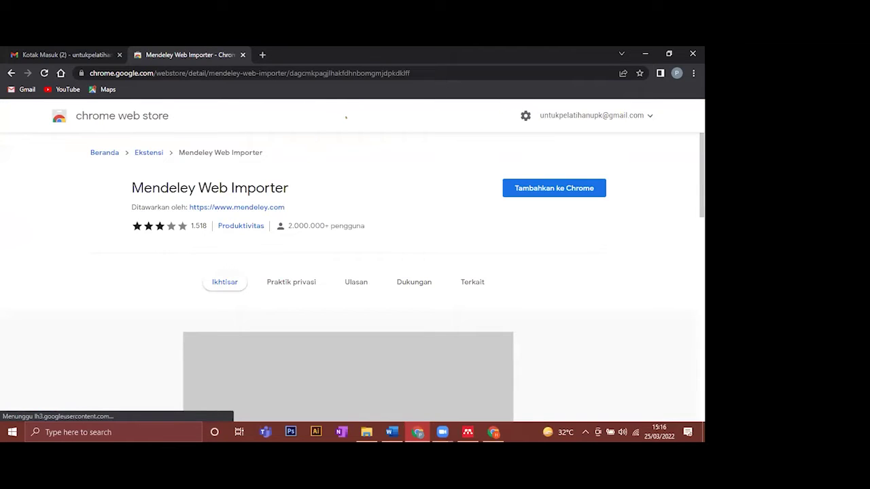
pyautogui.click(574, 192)
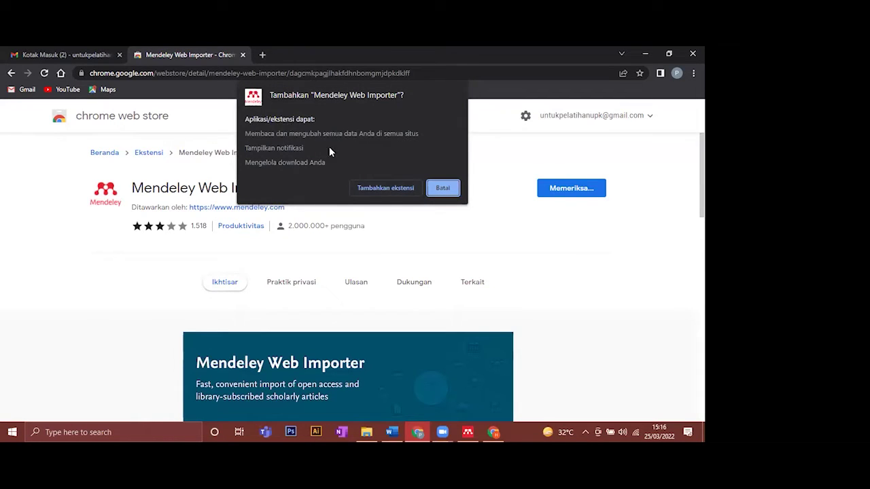
pyautogui.click(398, 189)
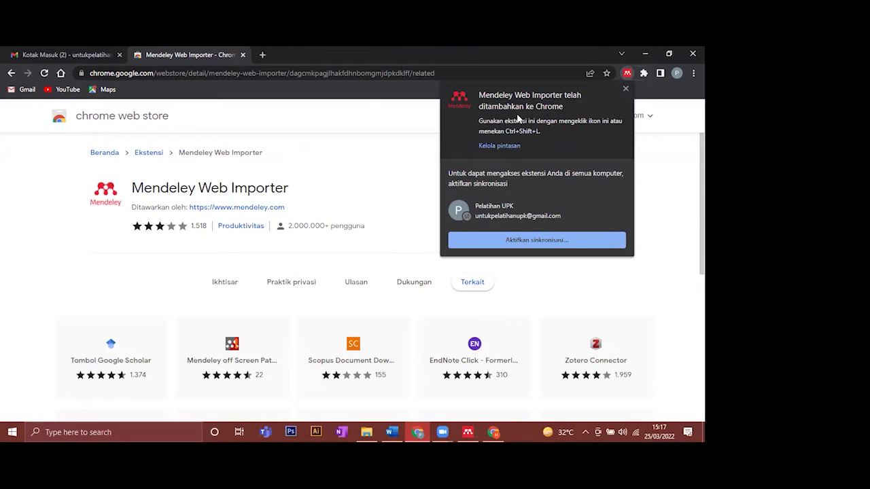
# - Bring Mendeley to the front and choose Tools > Install Mendeley Cite for Microsoft Word
pyautogui.click(467, 431)
pyautogui.click(231, 149)
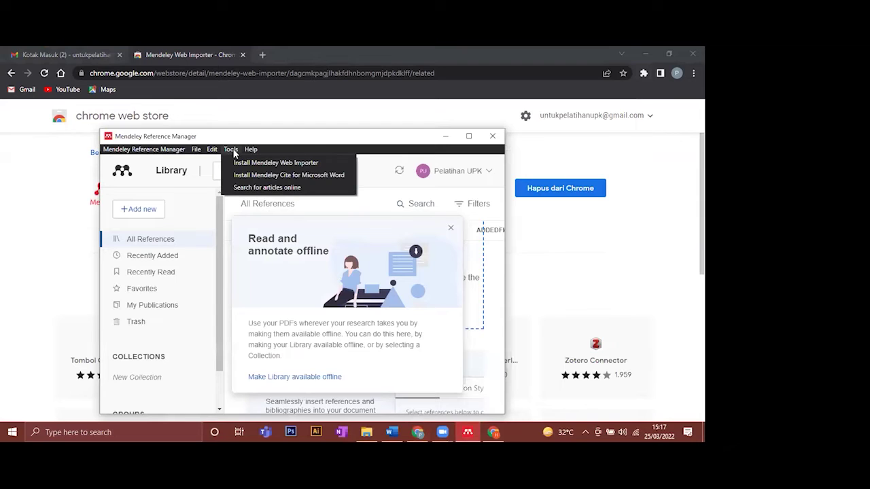
pyautogui.click(251, 149)
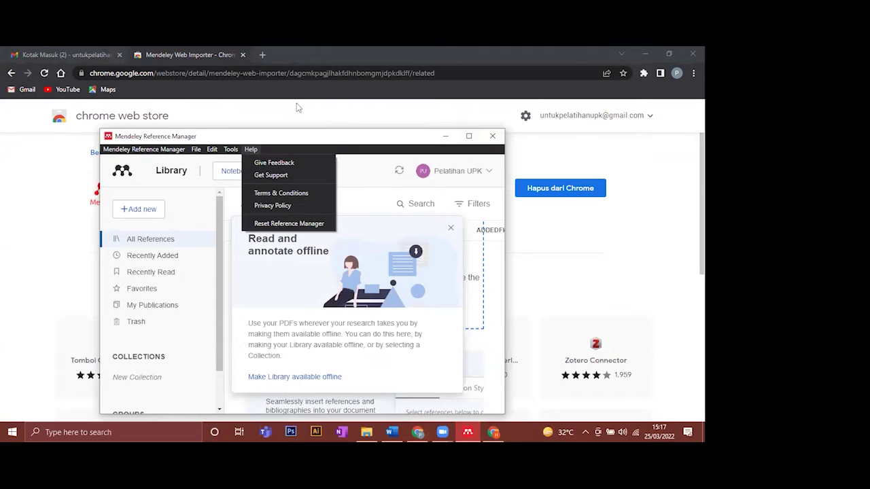
pyautogui.moveTo(231, 150)
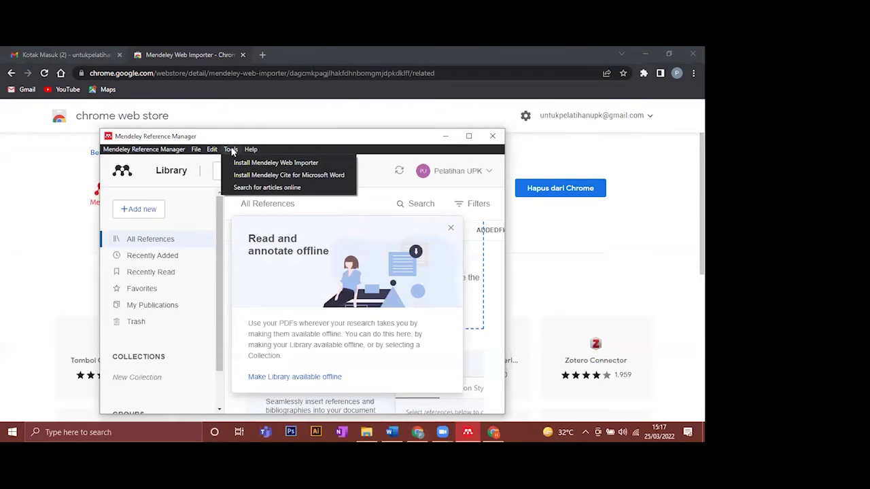
pyautogui.click(231, 150)
pyautogui.click(231, 150)
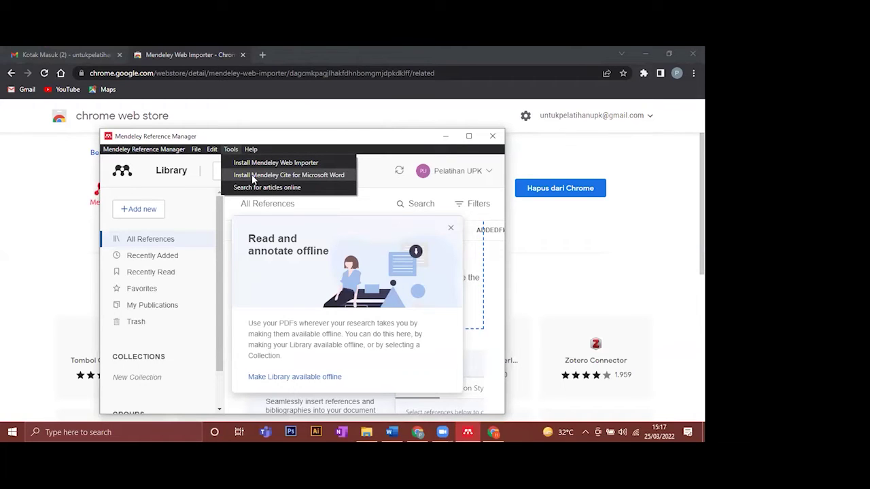
pyautogui.click(254, 178)
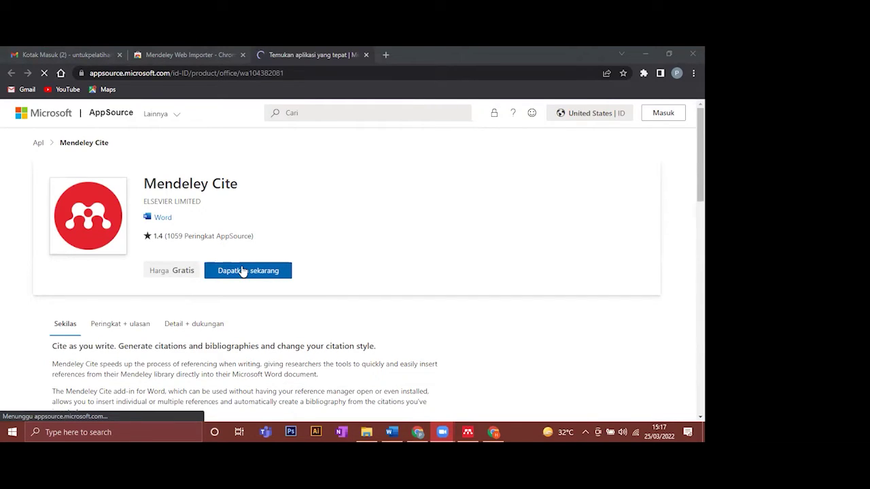
# - Start getting the free Mendeley Cite add-in and submit the account e-mail for Microsoft sign-in
pyautogui.click(242, 271)
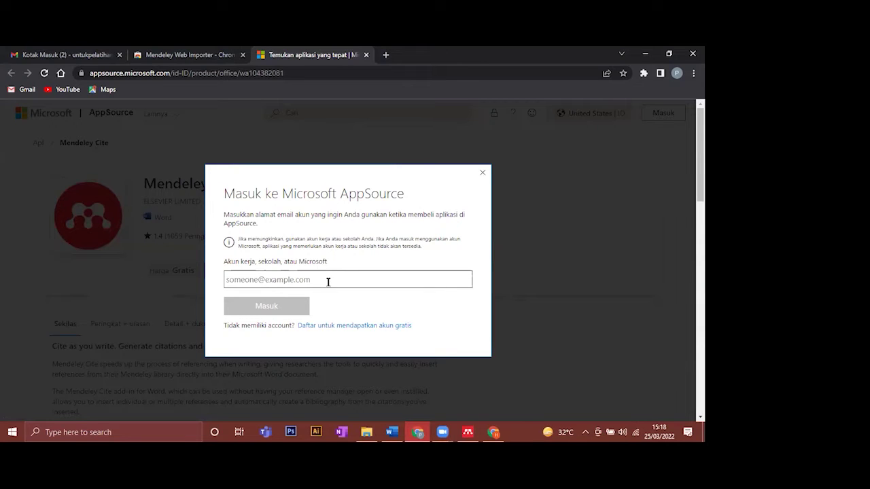
pyautogui.click(324, 276)
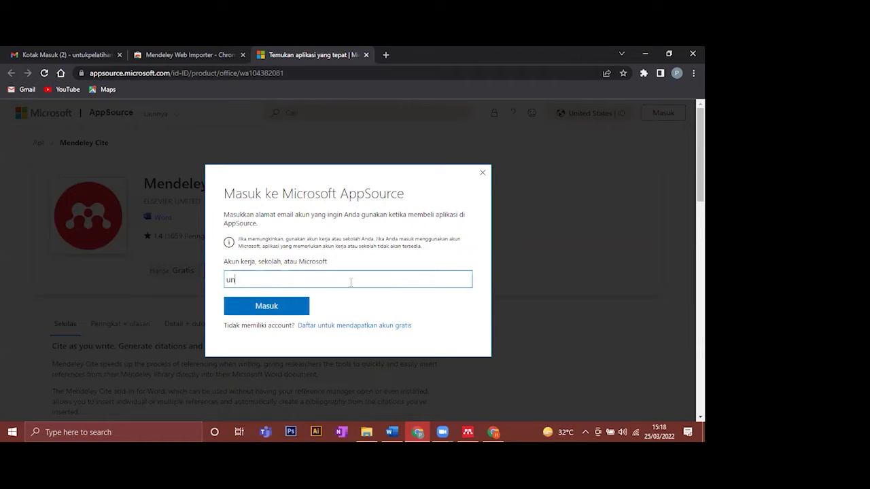
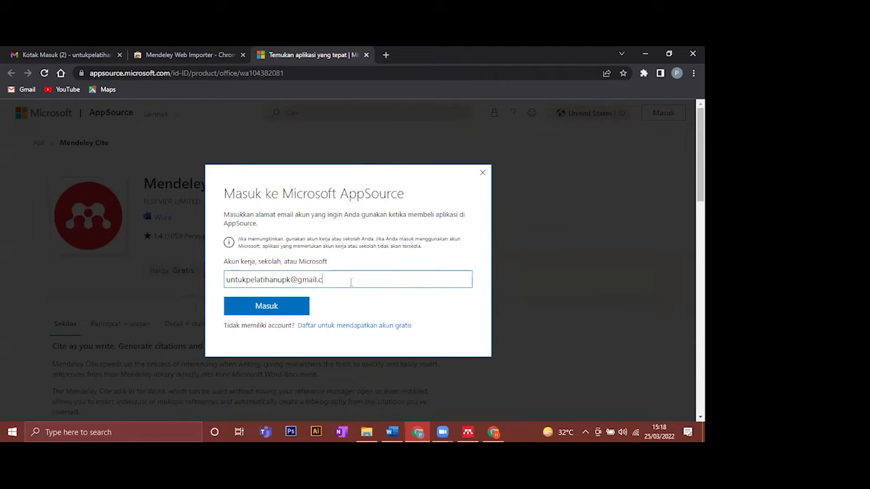
pyautogui.click(289, 307)
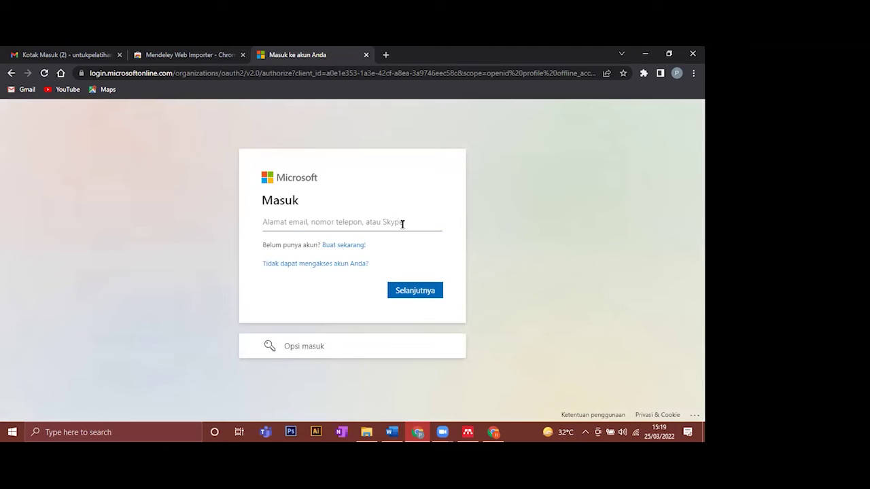
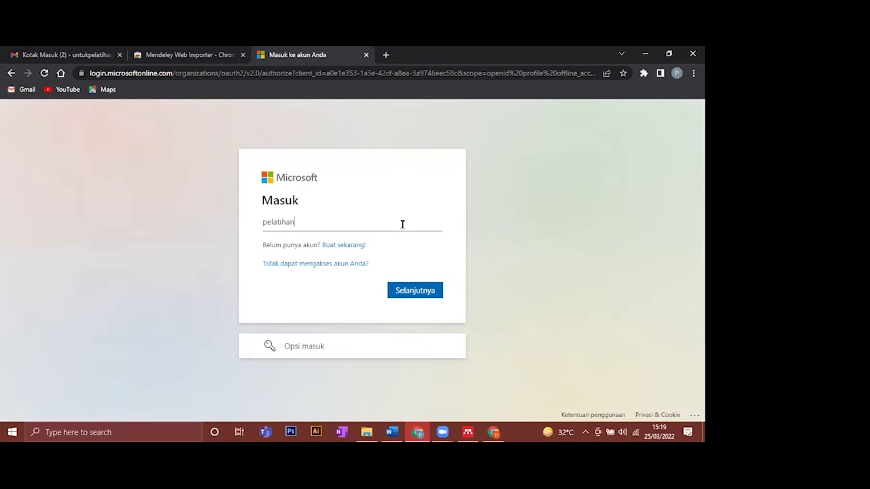
# - Replace the rejected username with the training account's e-mail address and submit the Microsoft sign-in
pyautogui.click(420, 292)
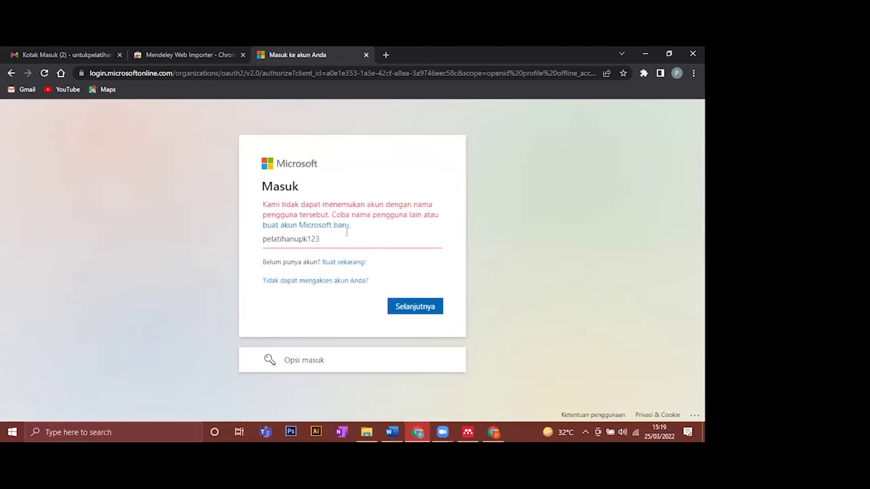
pyautogui.moveTo(346, 231); pyautogui.dragTo(213, 216)
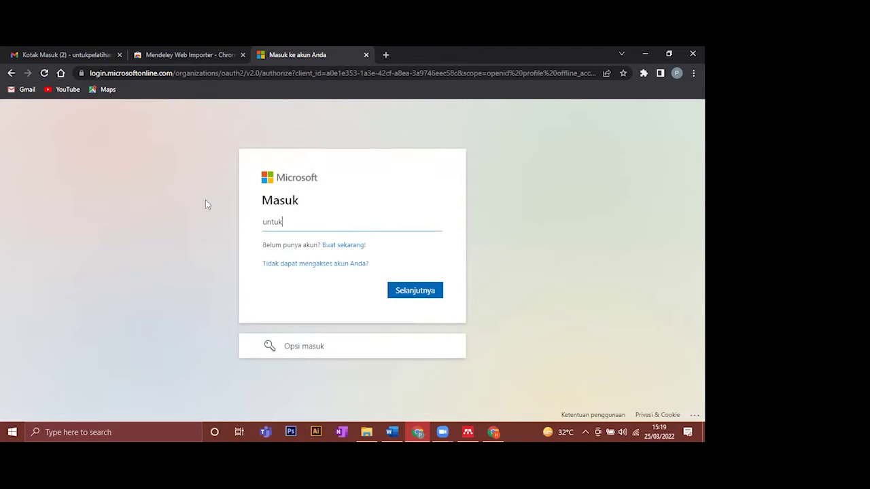
pyautogui.press('Return')
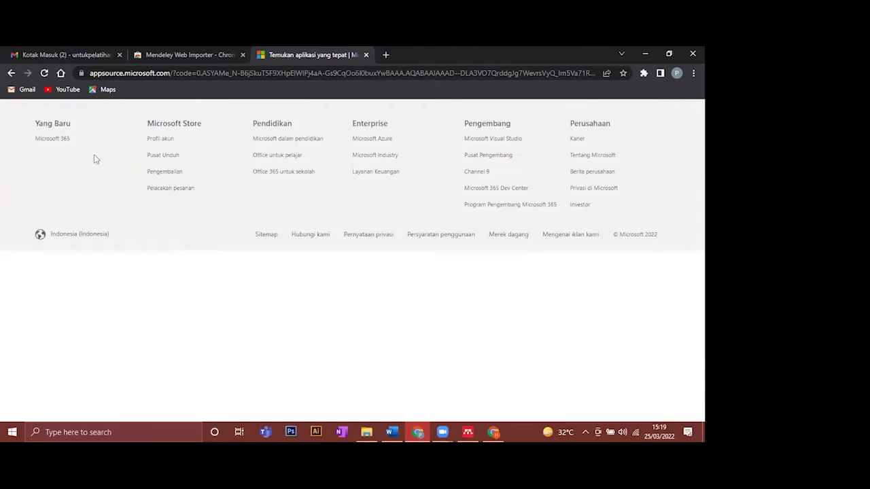
# - Search Microsoft.com from the download centre for 'mendeley cite' and show the Jelajahi (Explore) results
pyautogui.moveTo(154, 123); pyautogui.dragTo(195, 122)
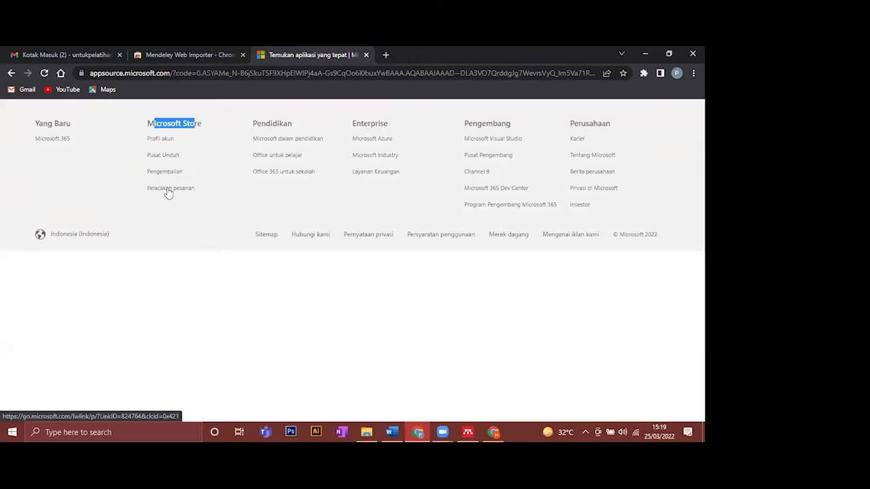
pyautogui.click(170, 157)
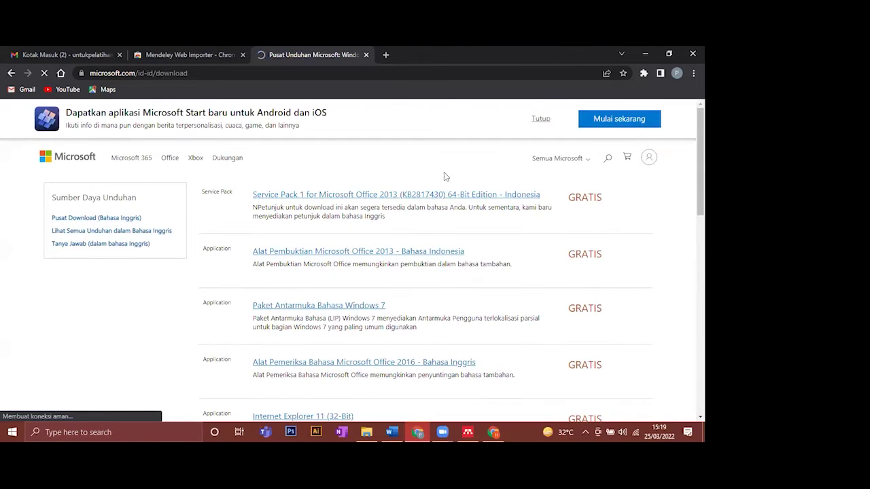
pyautogui.click(610, 159)
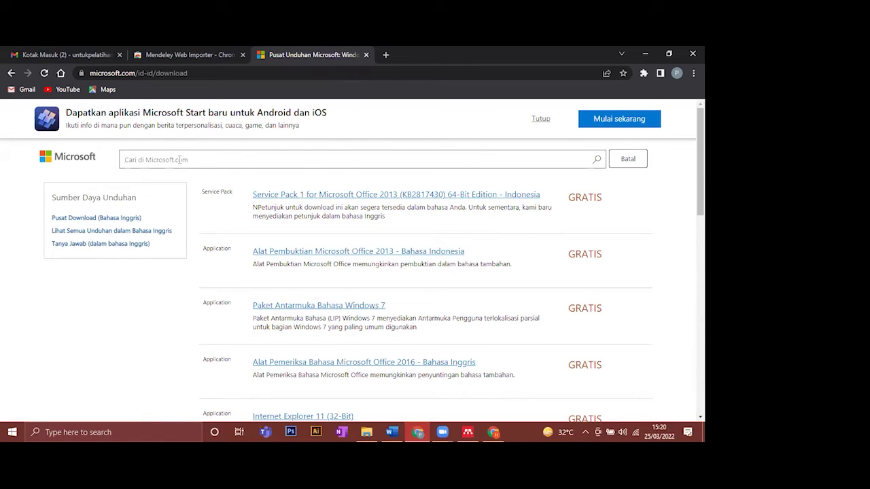
pyautogui.write('mendeley cite')
pyautogui.click(599, 161)
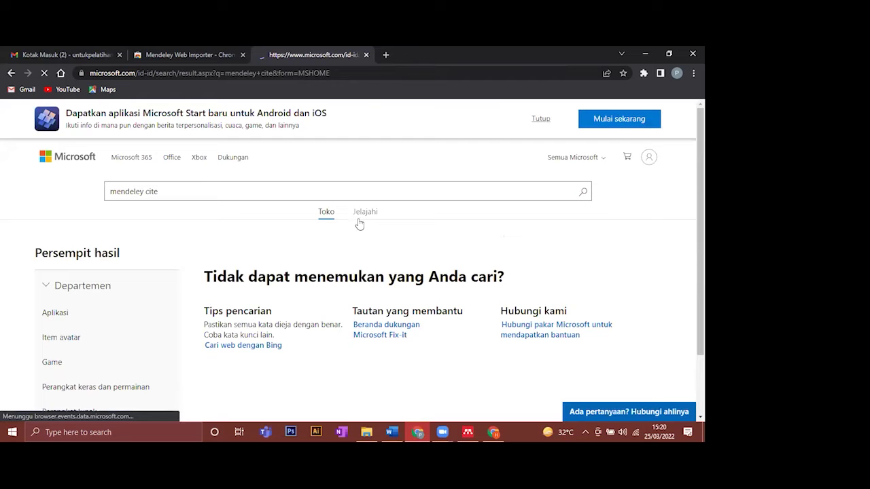
pyautogui.click(366, 213)
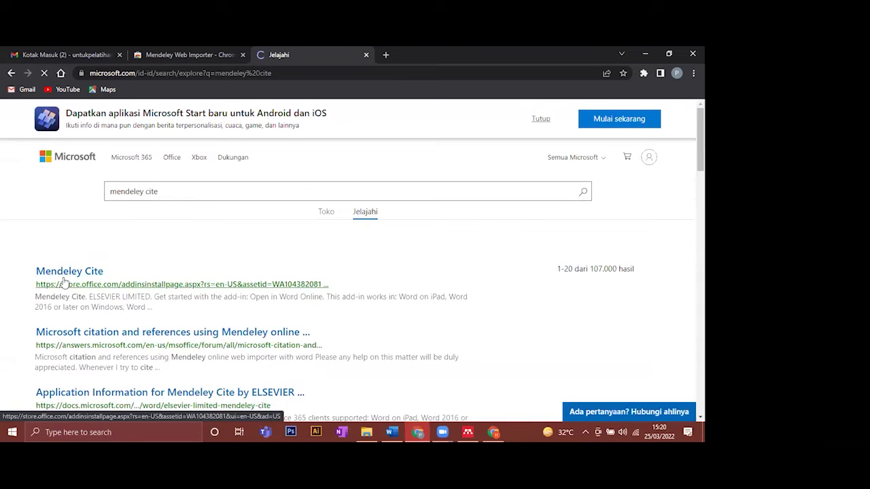
# - Open the Mendeley Cite add-in's Office Store page, then bring Word's blank Document1 forward
pyautogui.click(66, 276)
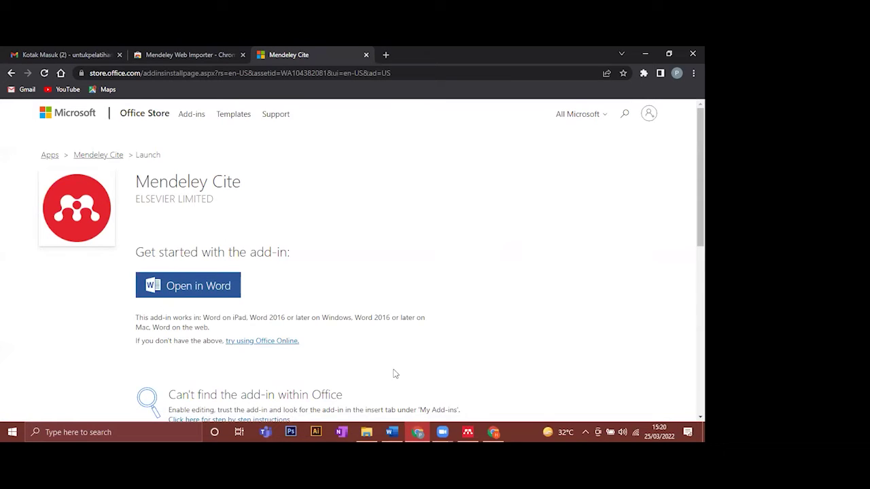
pyautogui.click(391, 432)
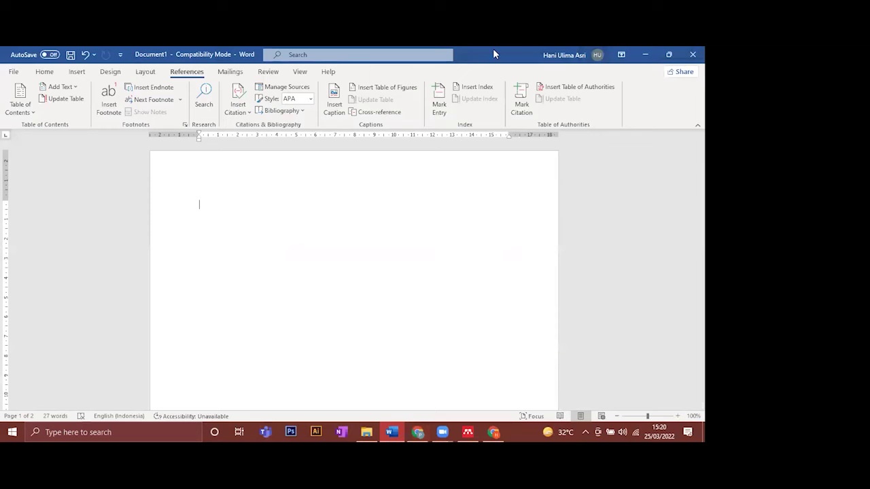
pyautogui.click(551, 57)
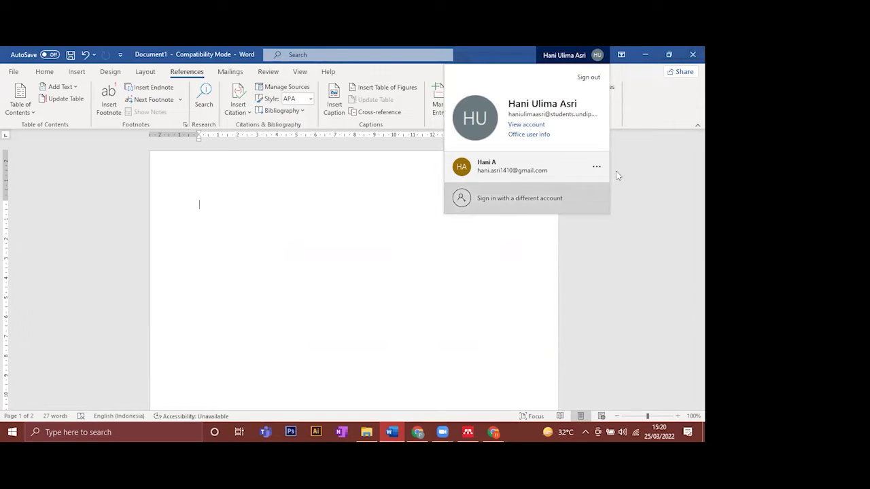
pyautogui.click(547, 170)
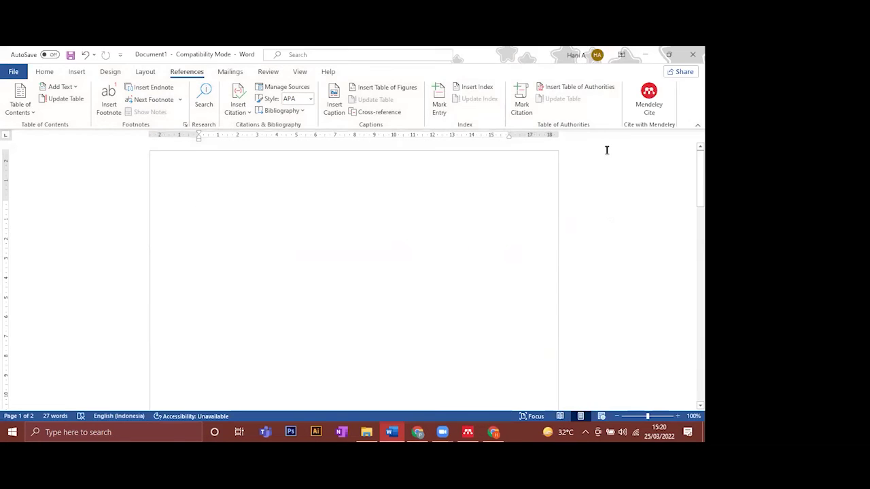
pyautogui.click(574, 55)
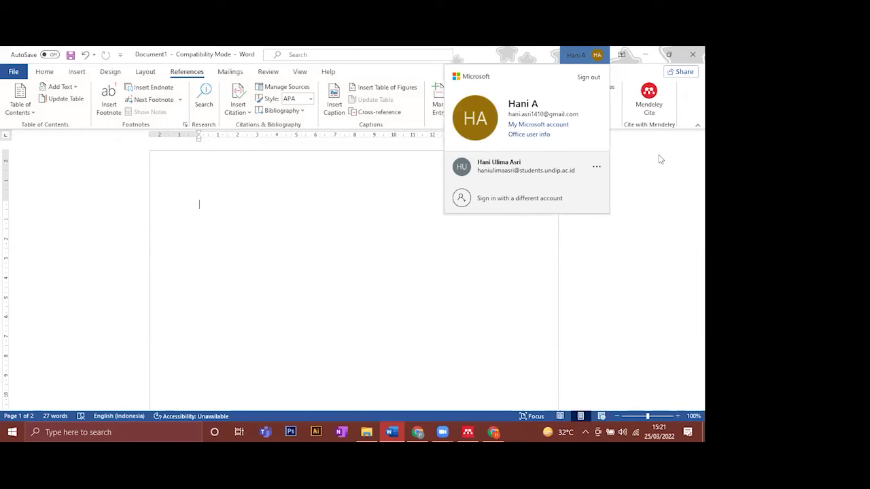
pyautogui.click(650, 117)
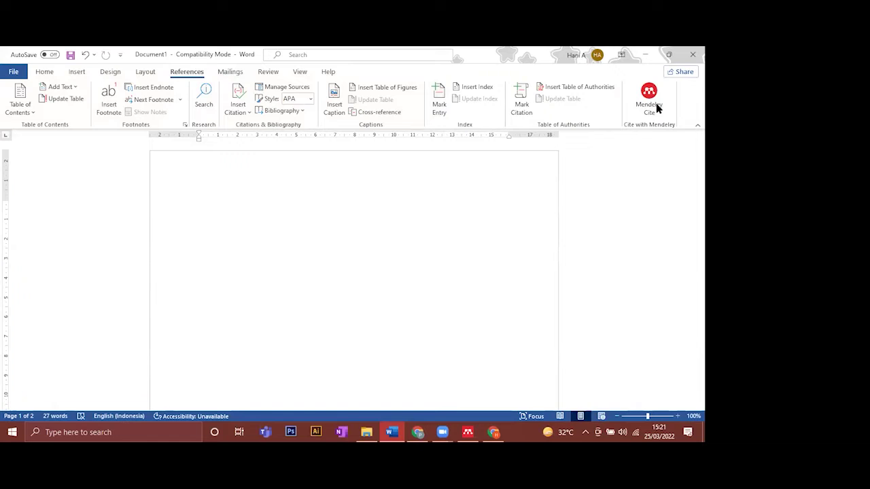
pyautogui.click(573, 56)
pyautogui.click(529, 170)
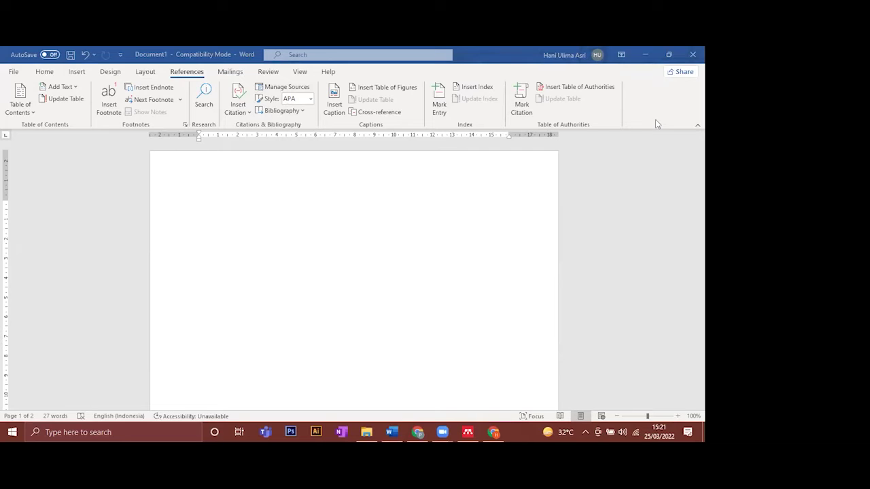
# - Sign Word in to the training account with its e-mail and password, for Microsoft apps only
pyautogui.click(543, 56)
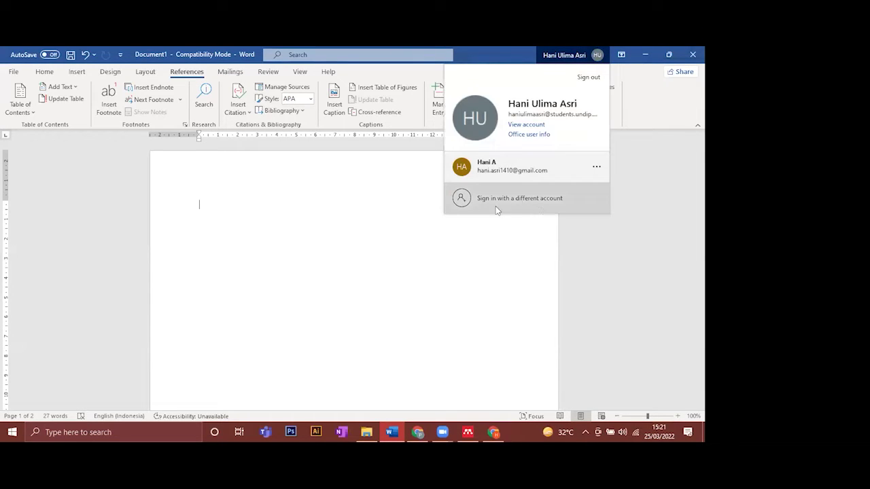
pyautogui.click(531, 199)
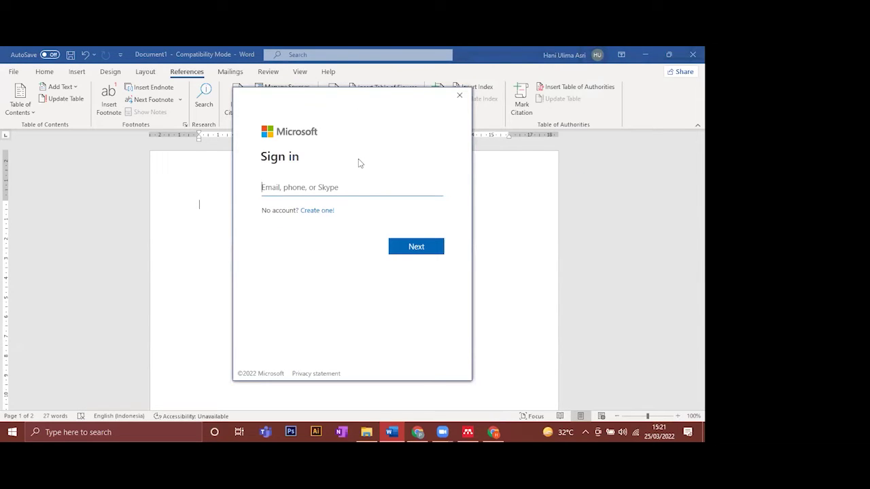
pyautogui.click(388, 243)
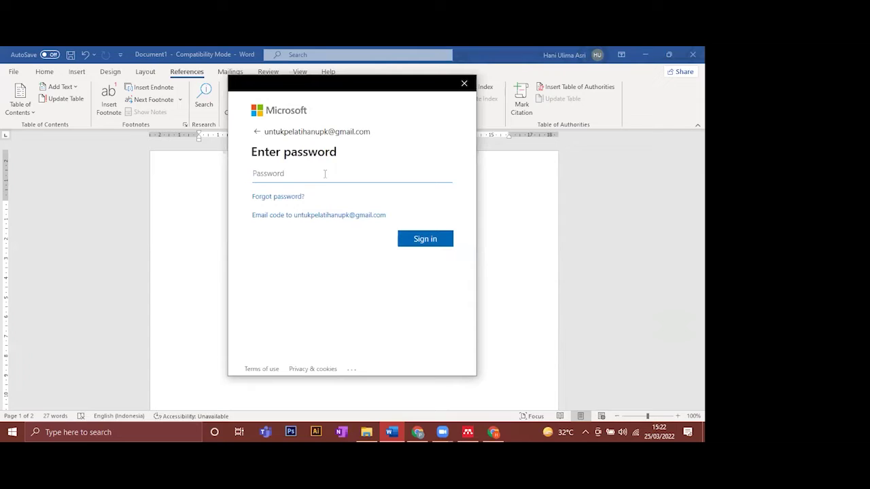
pyautogui.write('••••••••••••')
pyautogui.click(428, 239)
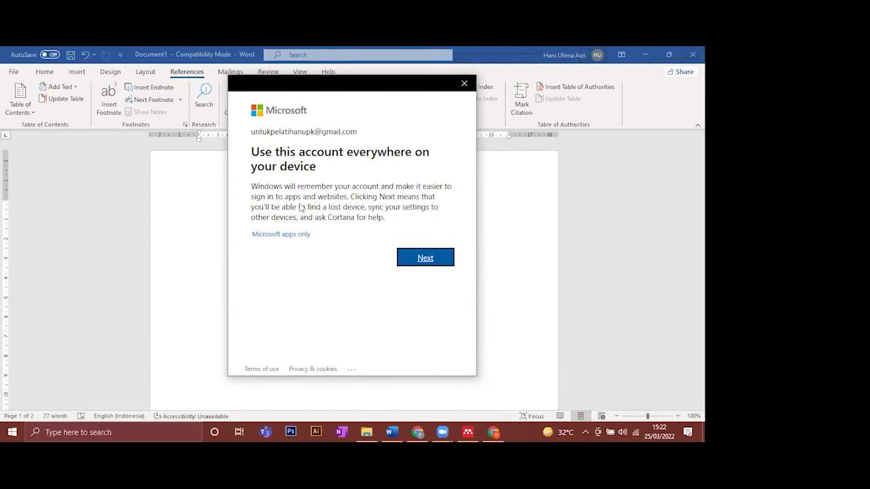
pyautogui.moveTo(252, 132); pyautogui.dragTo(351, 131)
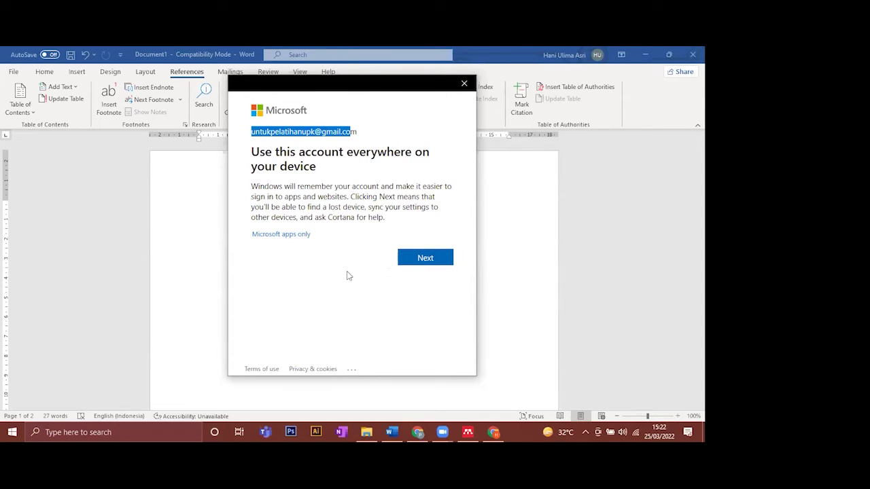
pyautogui.click(291, 234)
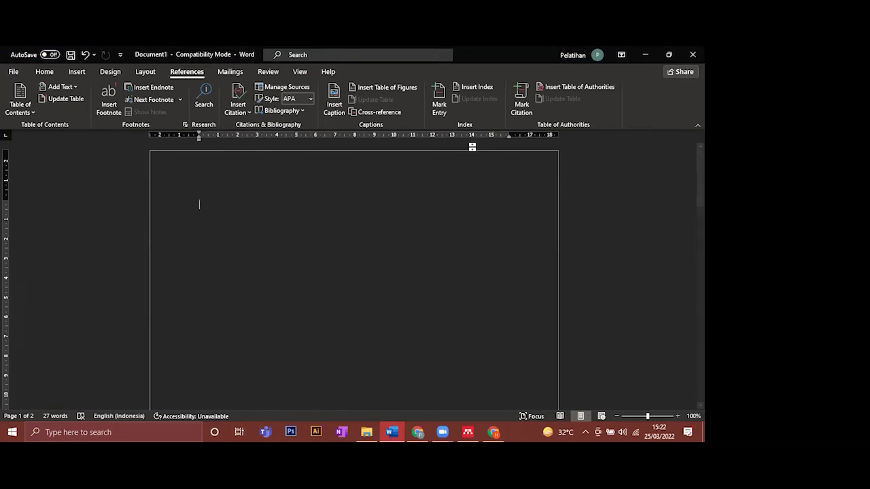
# - Check the title-bar account card shows the training account, then close the card
pyautogui.click(577, 57)
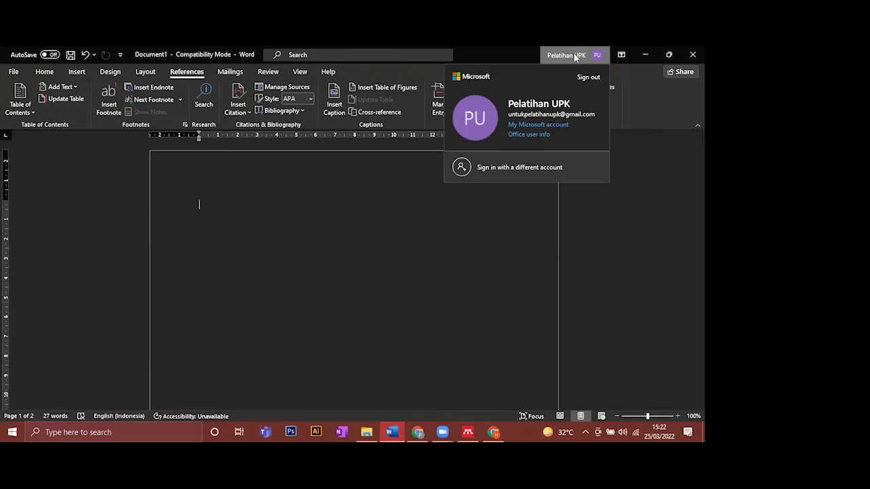
pyautogui.click(648, 136)
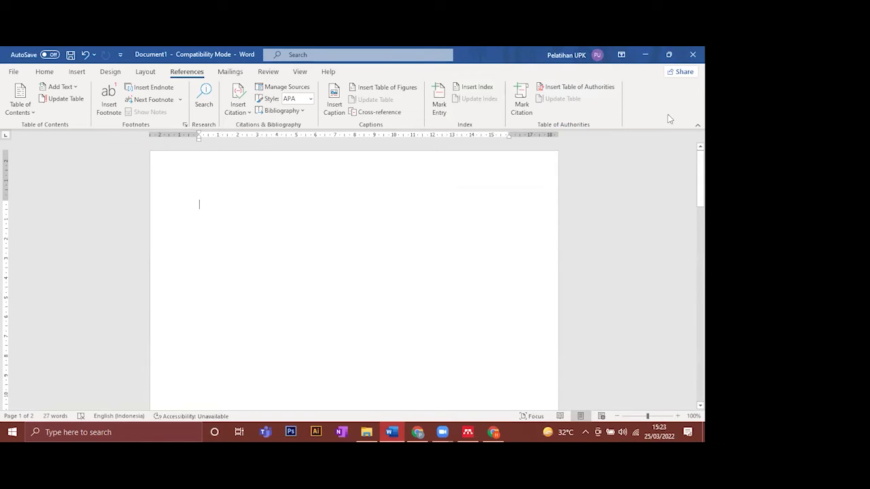
# - From the Mendeley Cite store page in Chrome, choose Open in Word and allow Buka Word
pyautogui.click(421, 432)
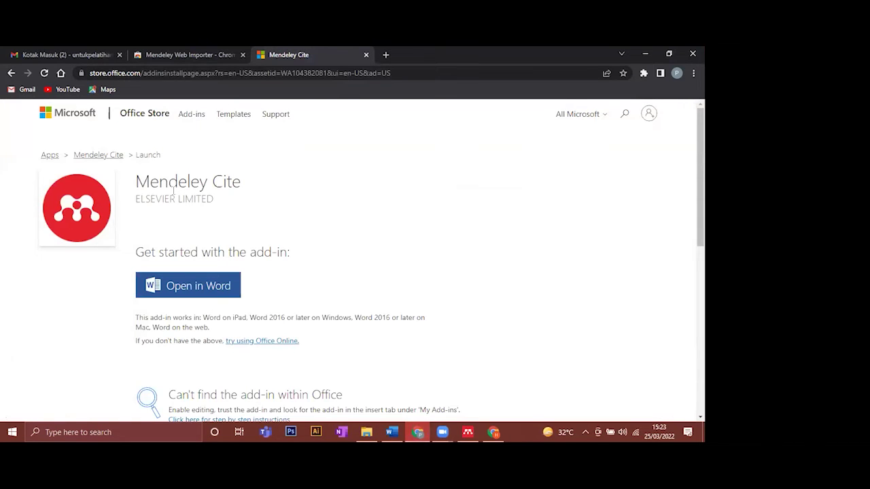
pyautogui.click(207, 290)
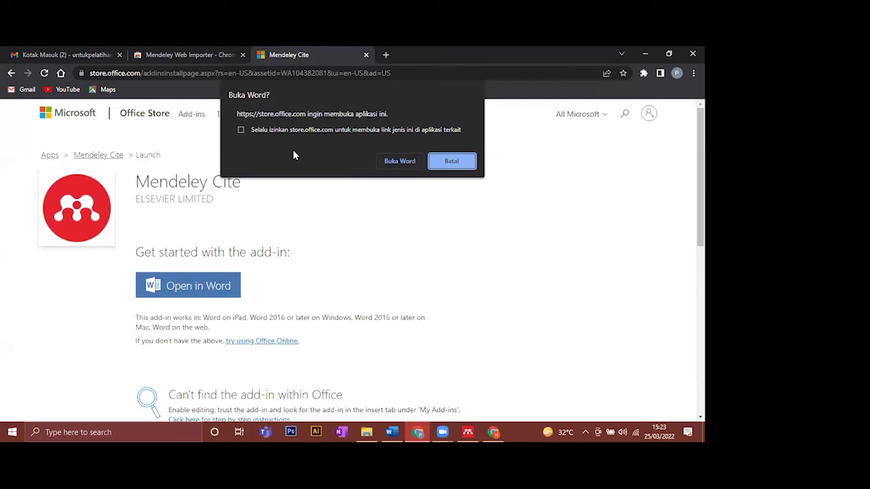
pyautogui.click(398, 162)
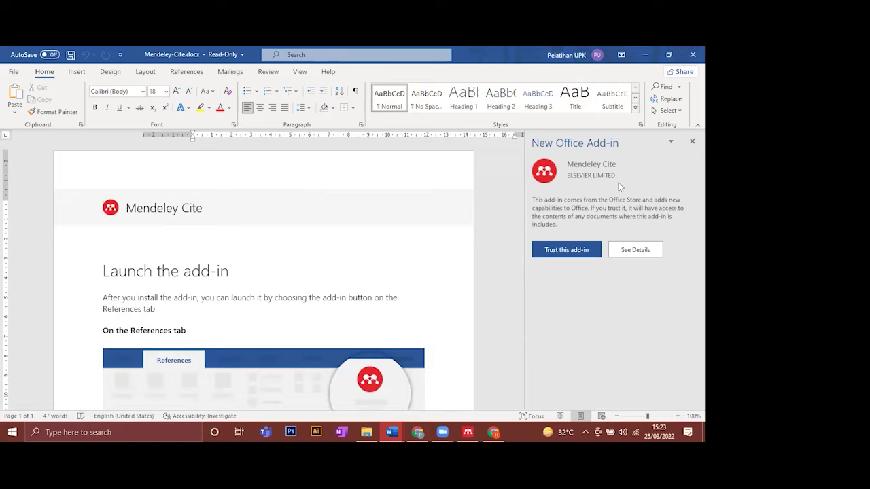
# - Trust the Mendeley Cite add-in in the New Office Add-in pane to install it
pyautogui.click(566, 250)
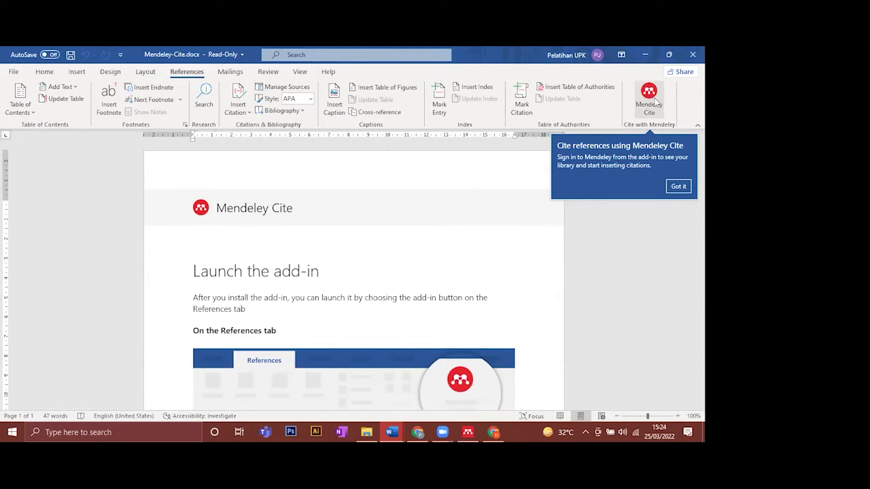
# - Dismiss the Mendeley Cite introduction callout and scroll through the 'Launch the add-in' guide
pyautogui.click(678, 187)
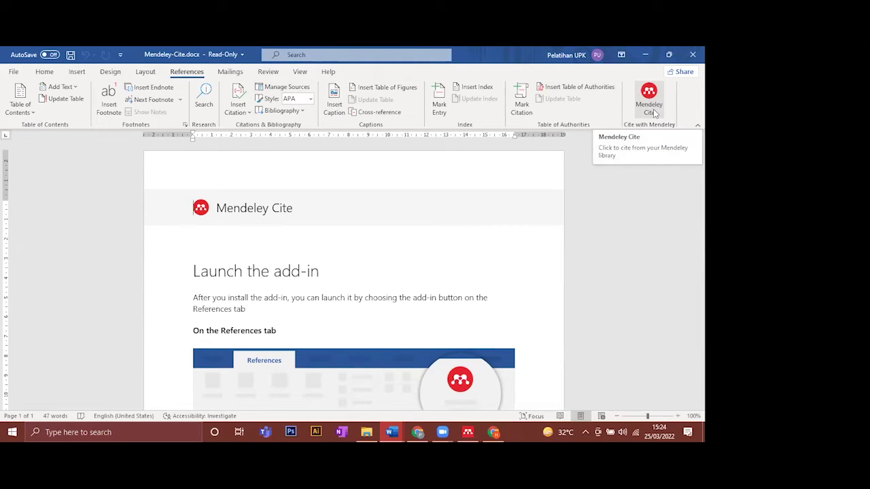
pyautogui.click(649, 102)
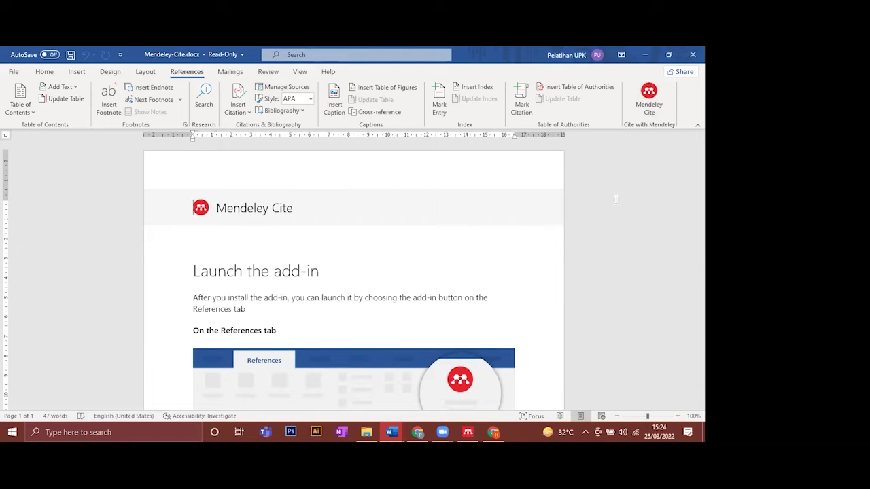
pyautogui.scroll(-4, 320, 275)
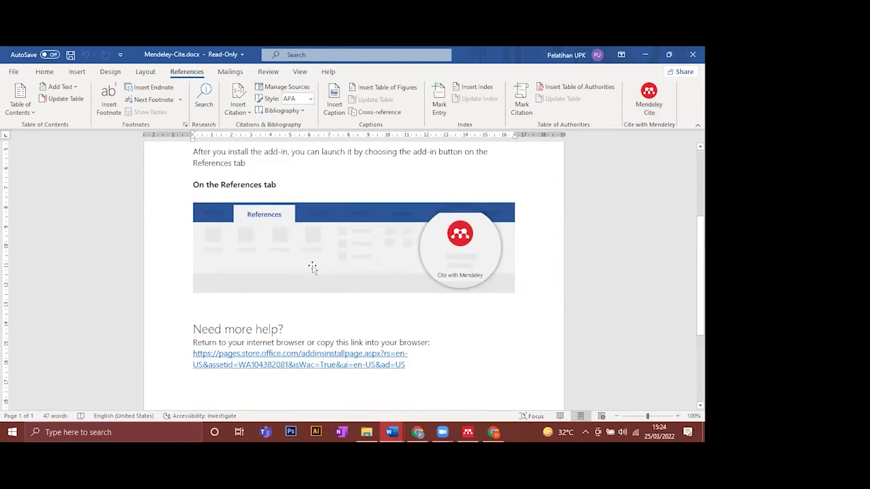
pyautogui.scroll(3, 310, 265)
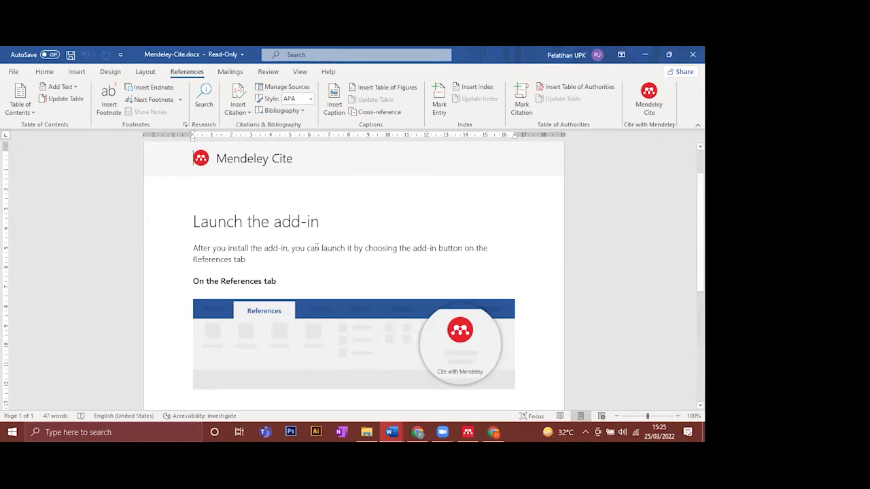
# - Bring Mendeley Reference Manager forward, maximize it, and close the 'Read and annotate offline' tip
pyautogui.click(468, 431)
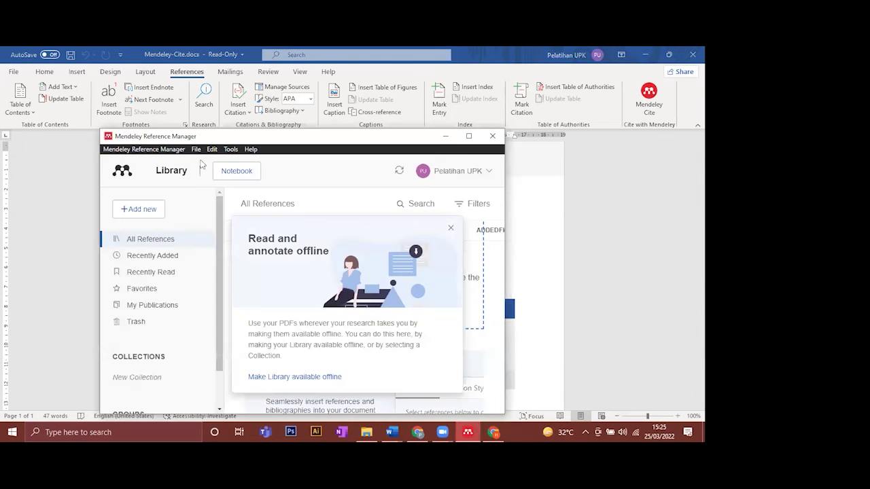
pyautogui.click(468, 136)
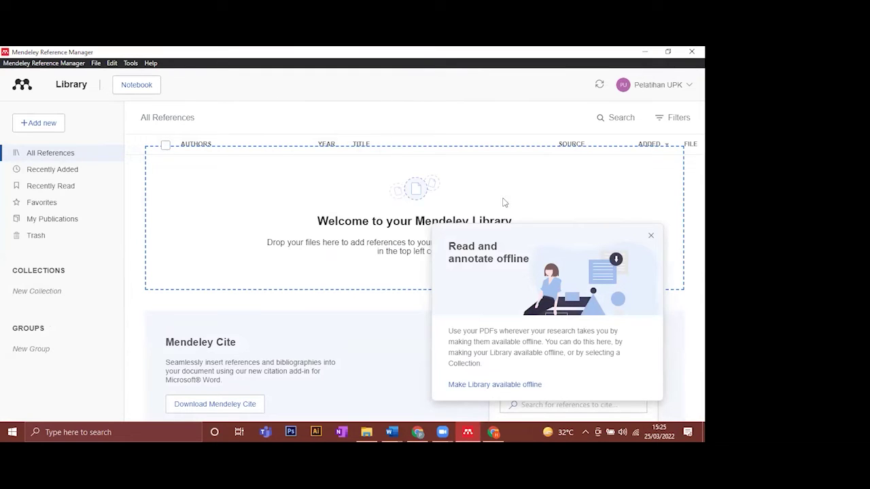
pyautogui.click(651, 237)
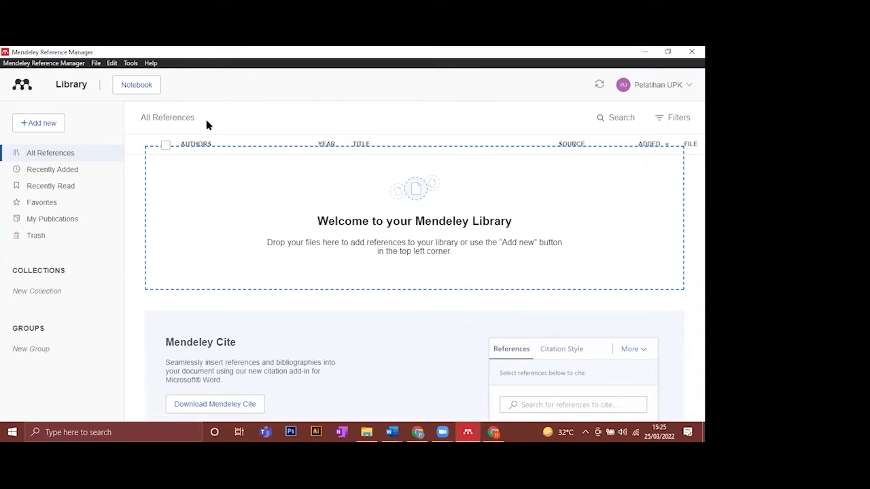
# - Import 2509-8610-1-PB.pdf and 1331677X.2020.pdf from the Bahan Pelatihan Mendeley 2022 folder via Add new > File(s)
pyautogui.click(42, 125)
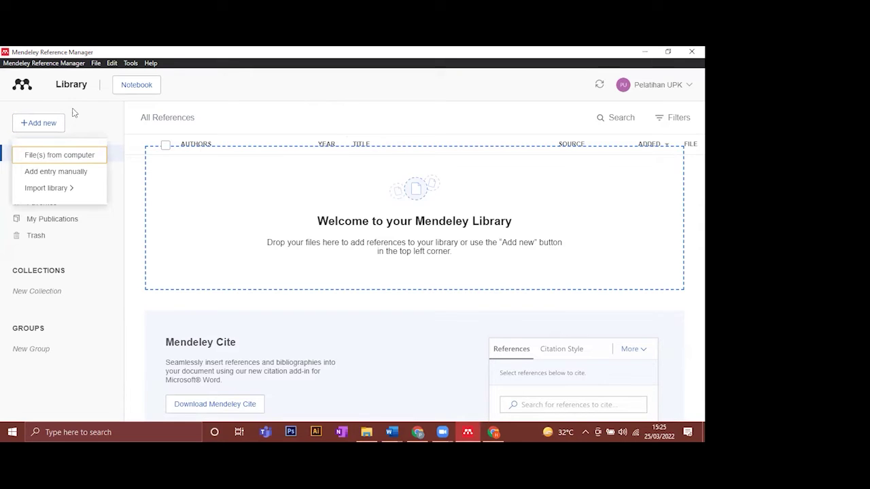
pyautogui.moveTo(60, 197)
pyautogui.click(75, 155)
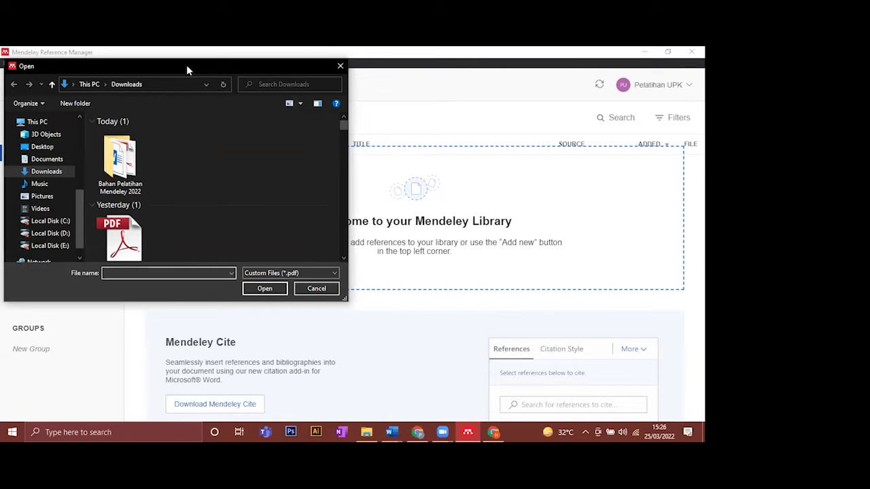
pyautogui.moveTo(186, 65); pyautogui.dragTo(320, 119)
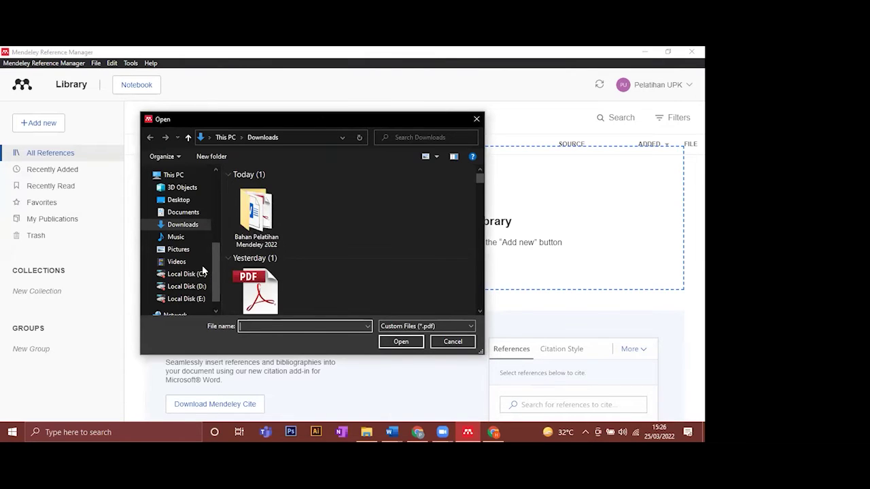
pyautogui.doubleClick(252, 229)
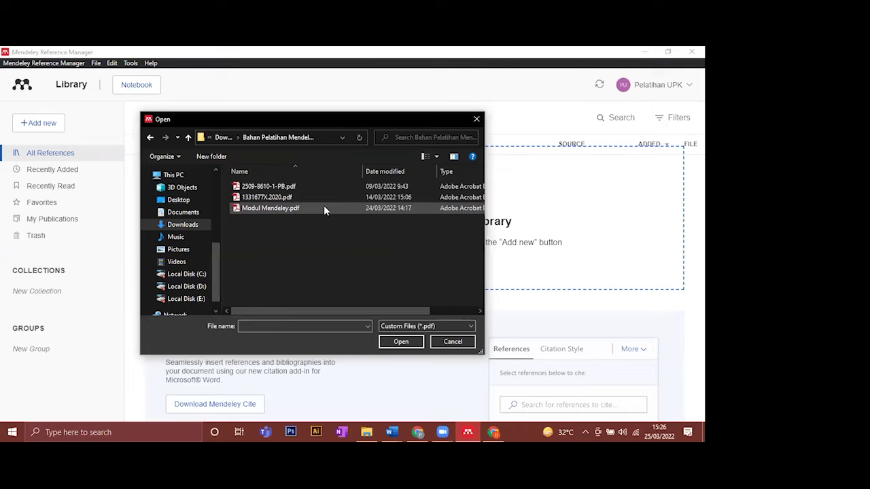
pyautogui.click(323, 191)
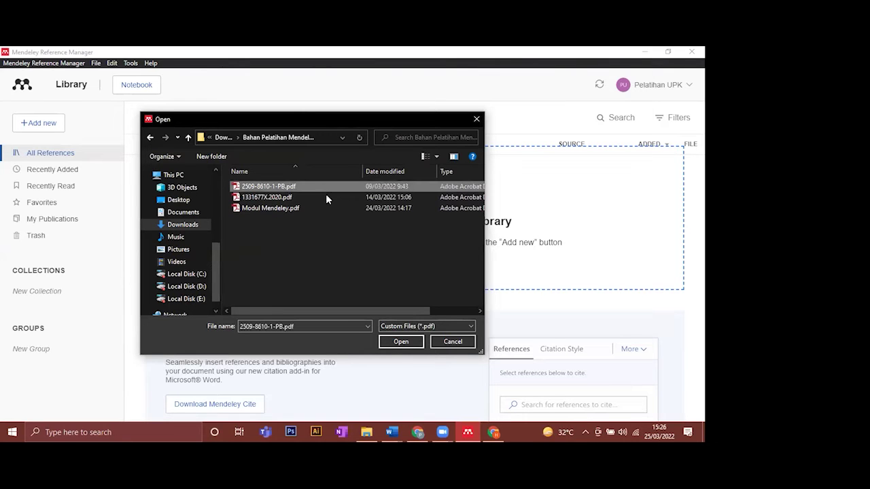
pyautogui.keyDown('ctrl'); pyautogui.click(332, 196); pyautogui.keyUp('ctrl')
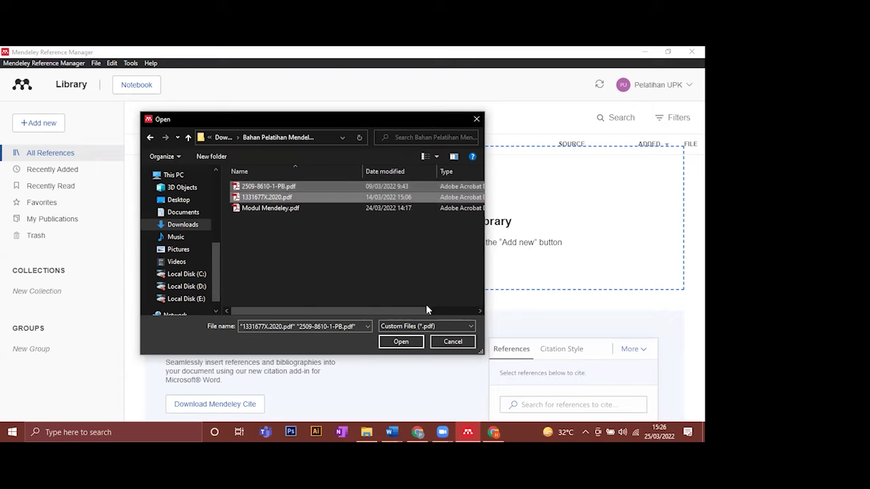
pyautogui.click(412, 345)
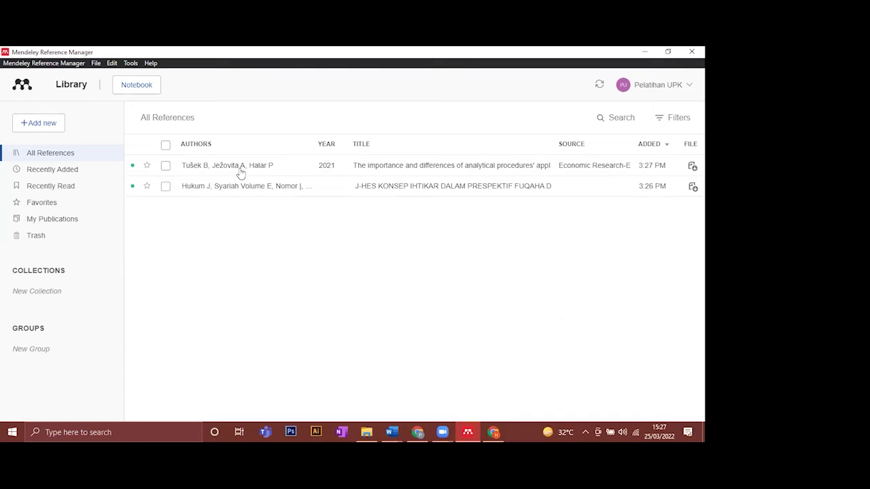
# - Open the 2021 blockchain auditing article's record and read through its title, abstract, PDF and identifiers
pyautogui.click(261, 168)
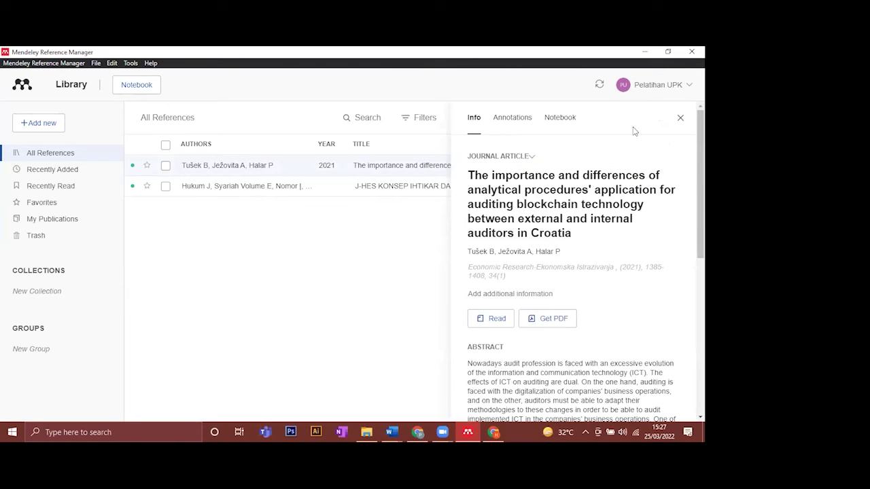
pyautogui.scroll(-3, 584, 262)
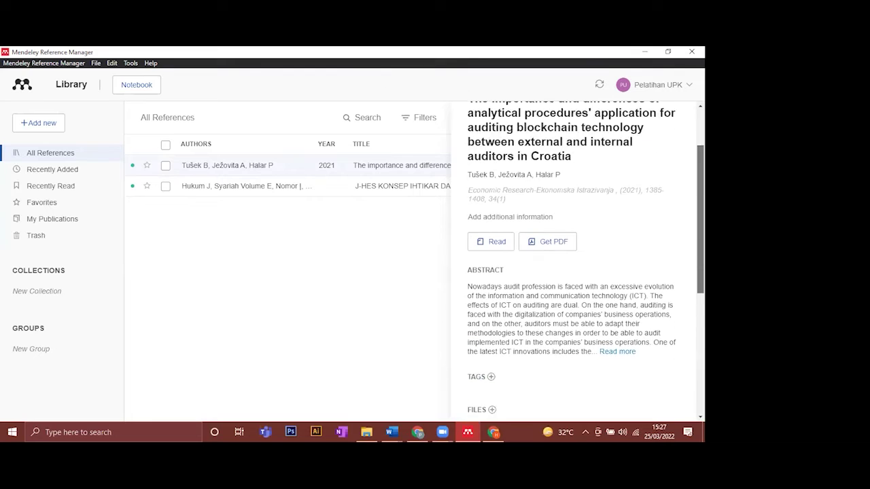
pyautogui.scroll(3, 609, 167)
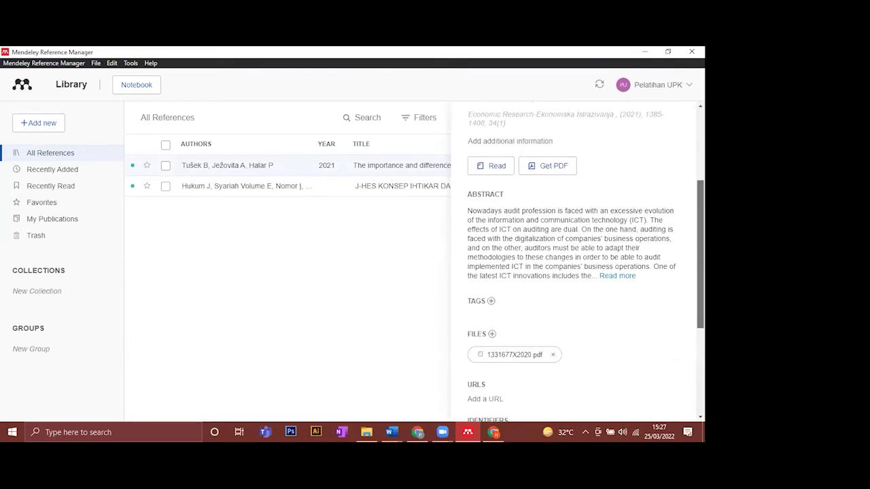
pyautogui.click(608, 168)
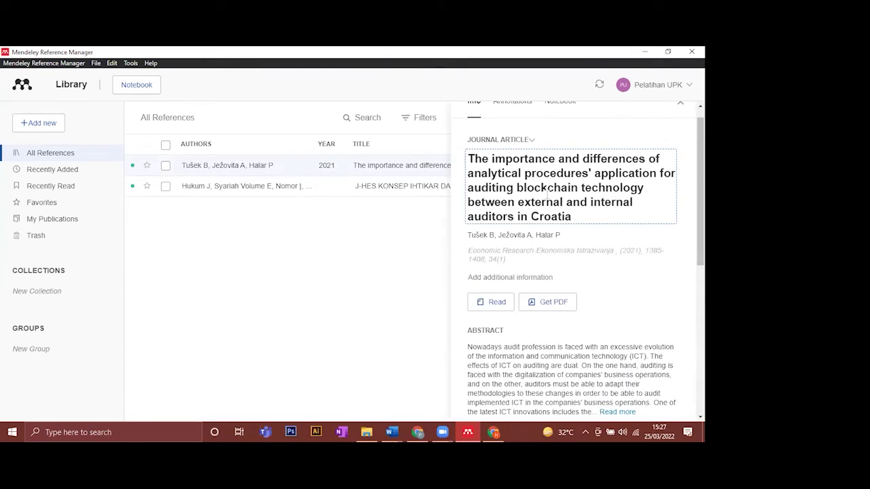
pyautogui.moveTo(572, 216); pyautogui.dragTo(466, 157)
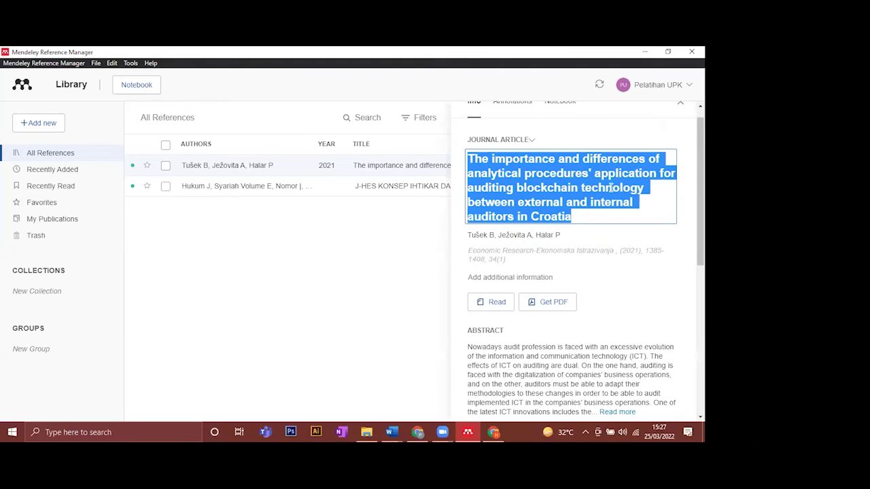
pyautogui.scroll(-1, 570, 197)
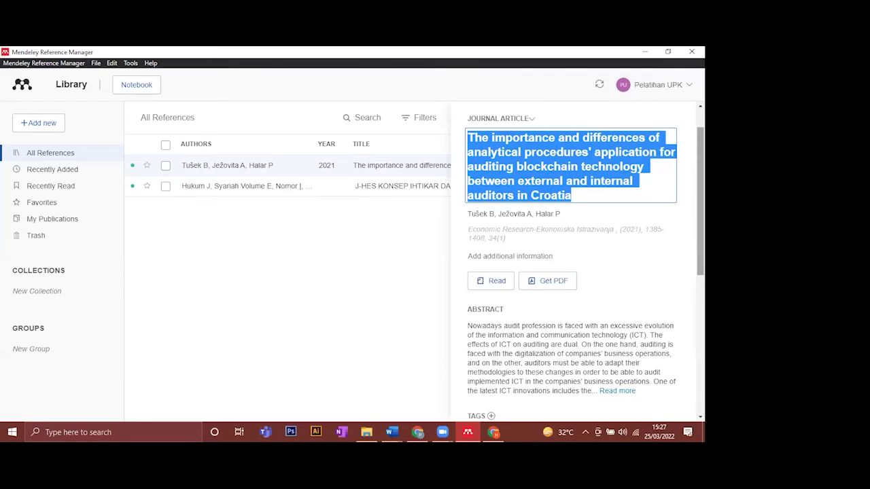
pyautogui.scroll(-2, 617, 266)
pyautogui.scroll(-6, 560, 195)
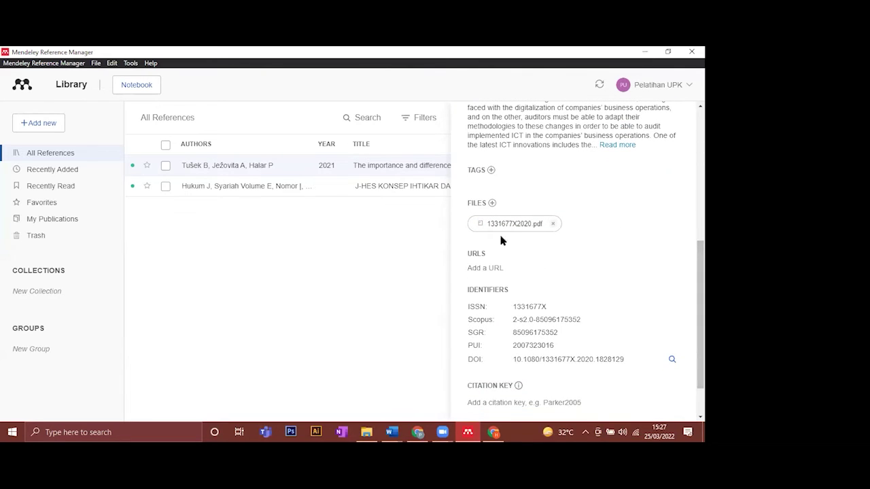
pyautogui.moveTo(700, 313); pyautogui.dragTo(684, 156)
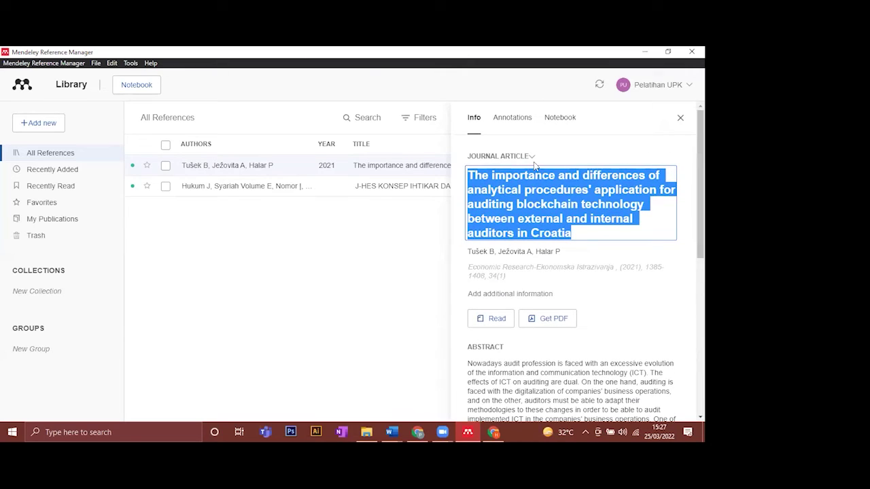
# - Open the J-HES Konsep Ihtikar record and select the author name ending its title, leaving it unchanged
pyautogui.click(243, 193)
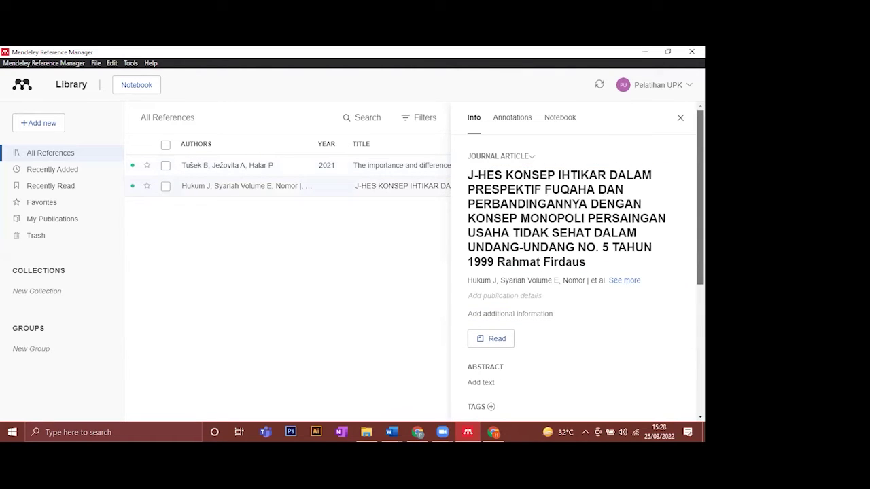
pyautogui.scroll(-1, 682, 180)
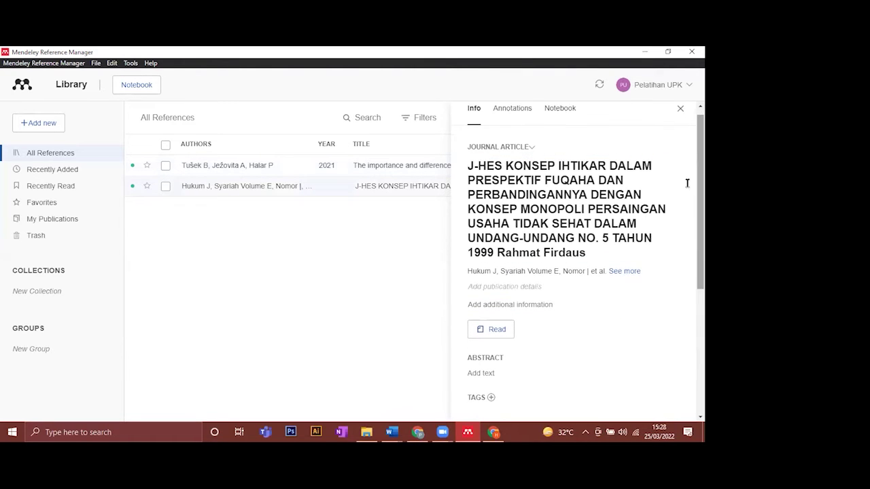
pyautogui.click(500, 253)
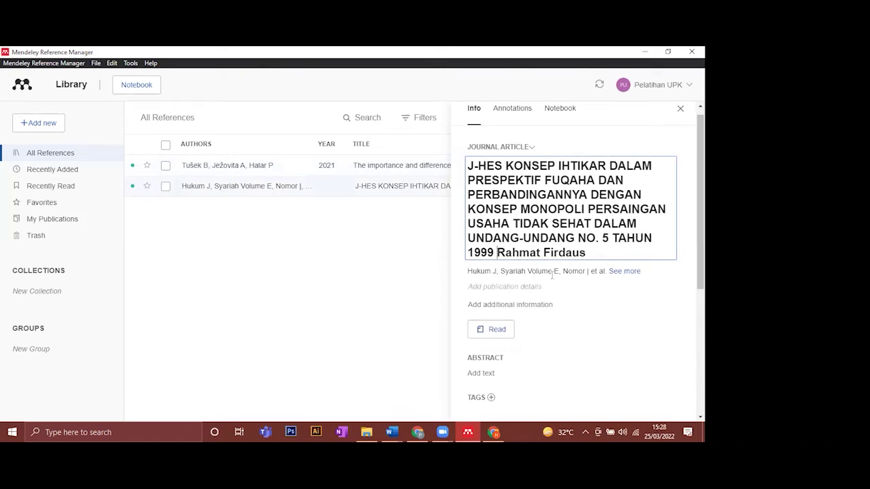
pyautogui.moveTo(497, 252); pyautogui.dragTo(604, 249)
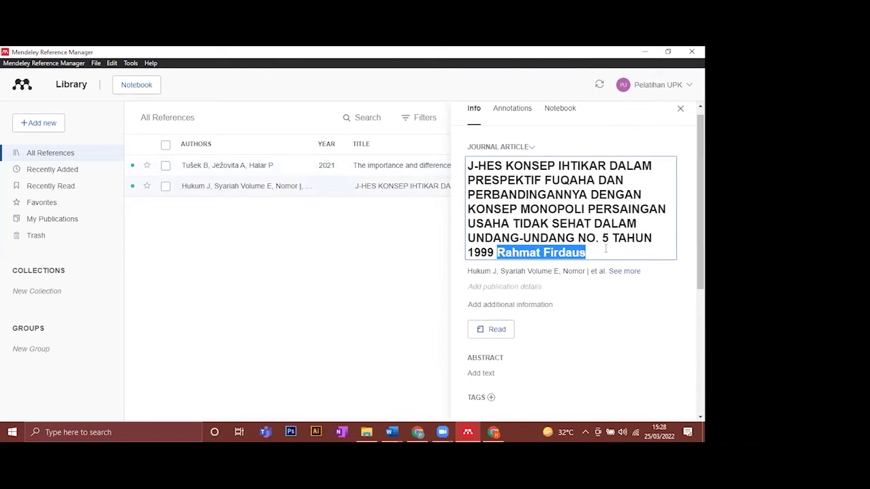
pyautogui.scroll(-3, 605, 249)
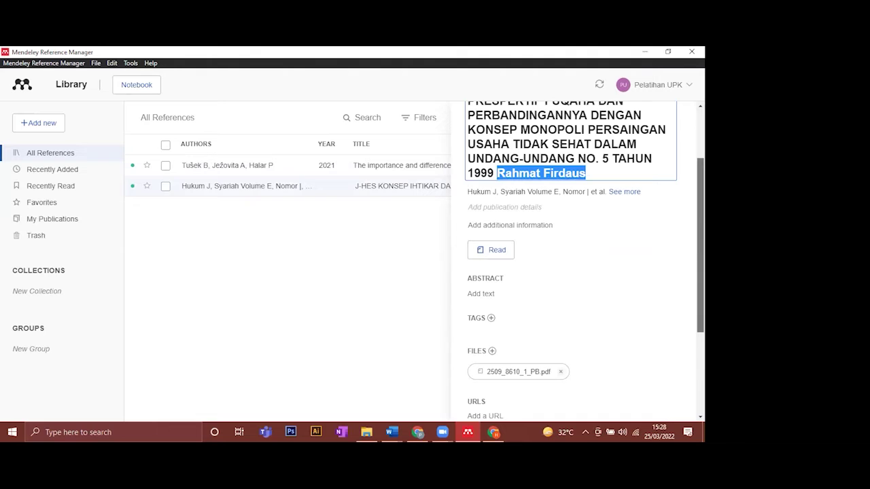
pyautogui.scroll(-3, 578, 272)
pyautogui.scroll(3, 578, 271)
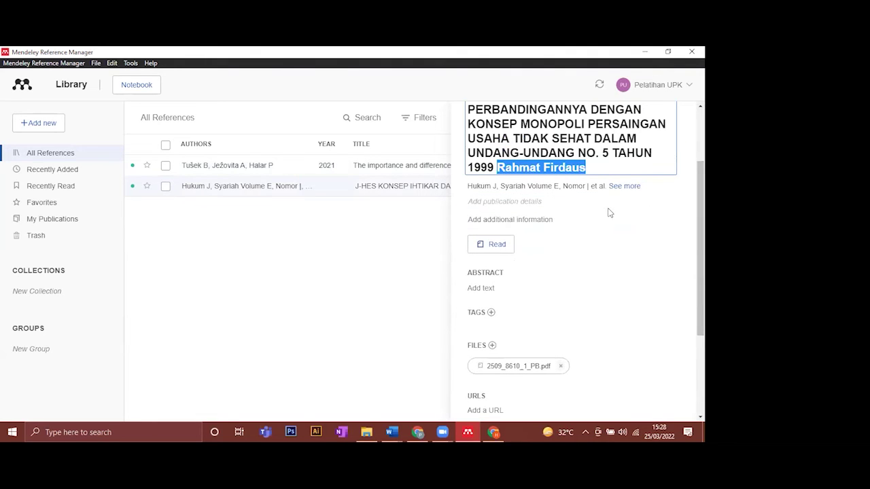
pyautogui.scroll(2, 648, 167)
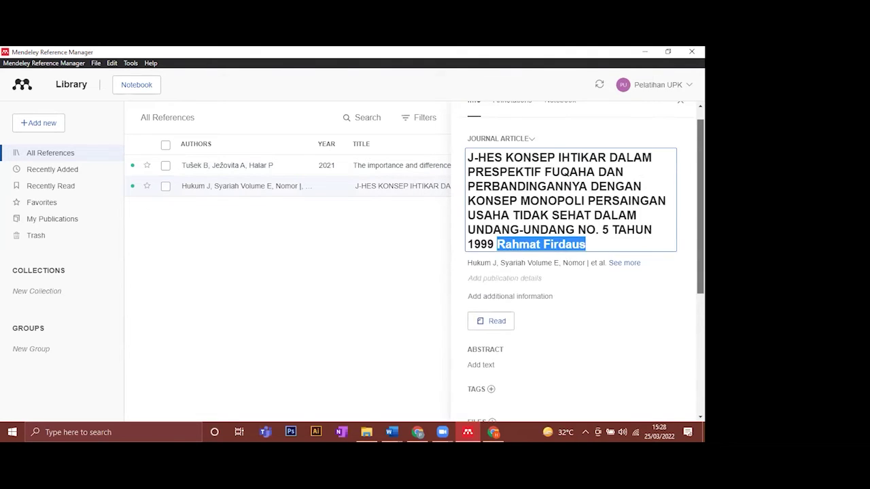
pyautogui.click(231, 193)
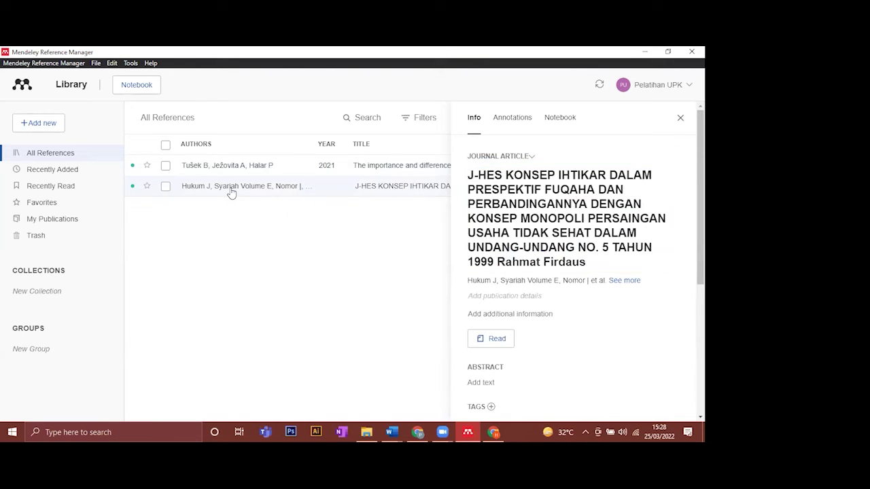
# - Open the J-HES article's PDF in the reader and select its title text
pyautogui.doubleClick(231, 186)
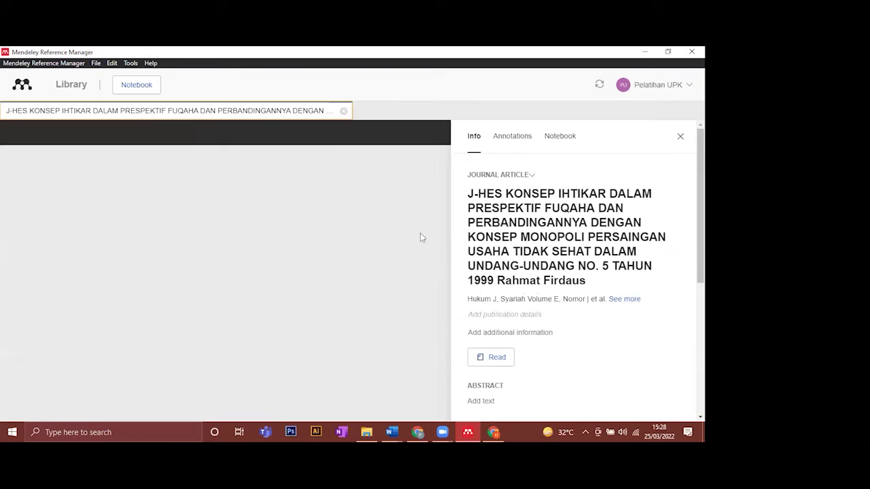
pyautogui.scroll(-1, 699, 204)
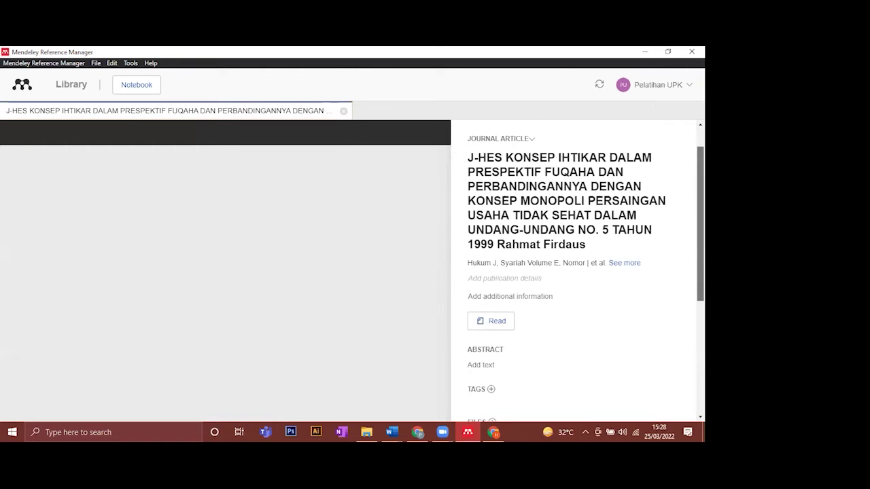
pyautogui.scroll(1, 578, 272)
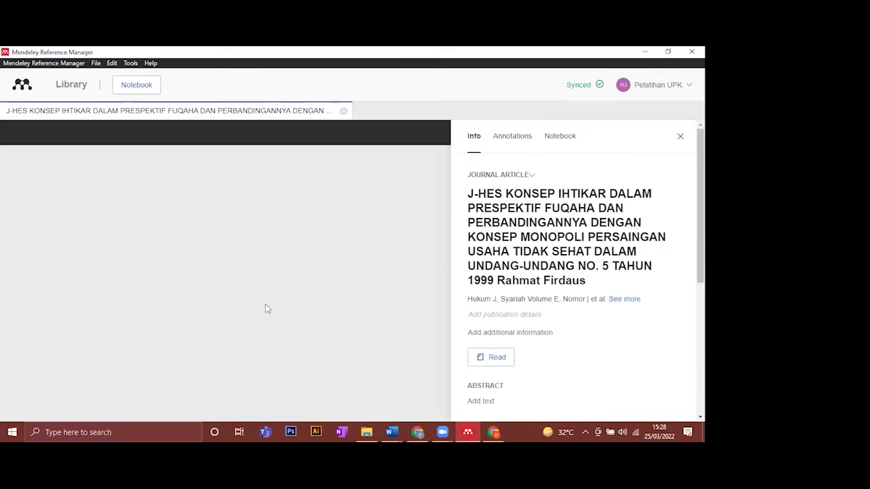
pyautogui.click(331, 105)
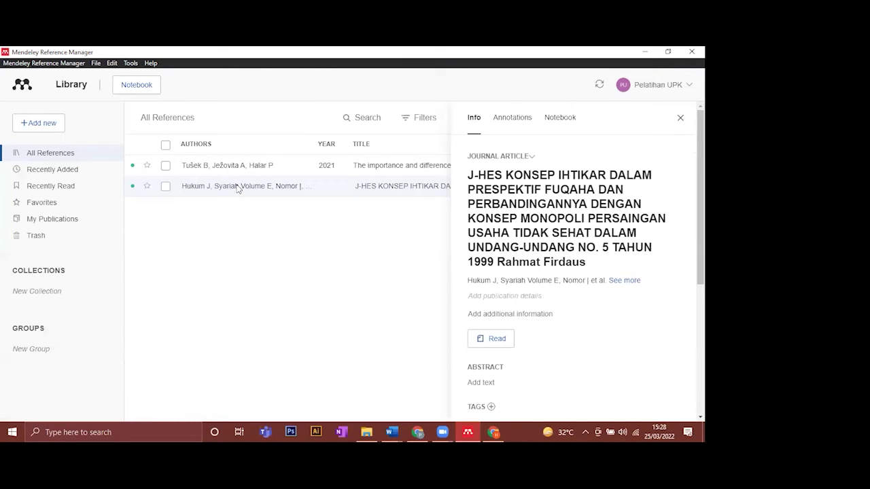
pyautogui.doubleClick(237, 187)
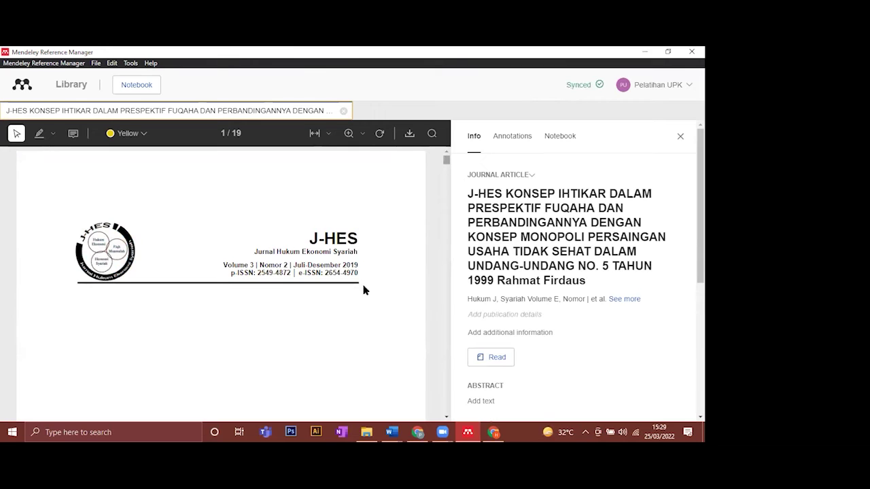
pyautogui.scroll(-1, 447, 170)
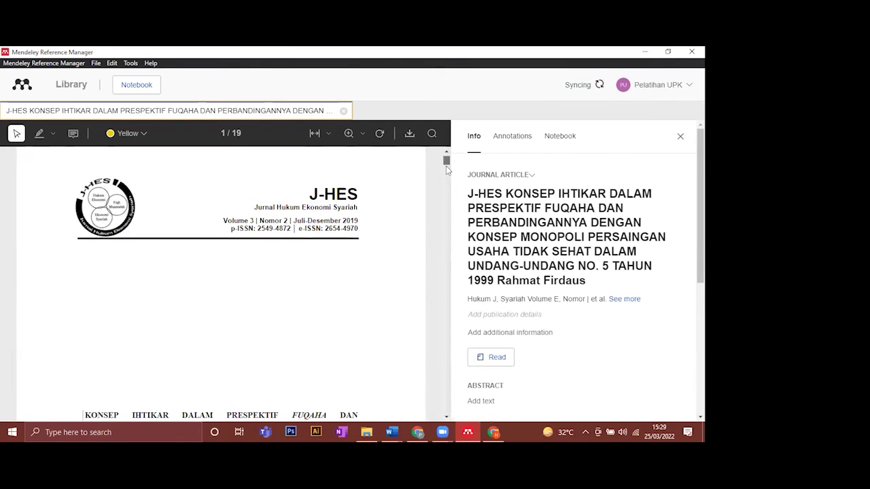
pyautogui.scroll(-4, 446, 168)
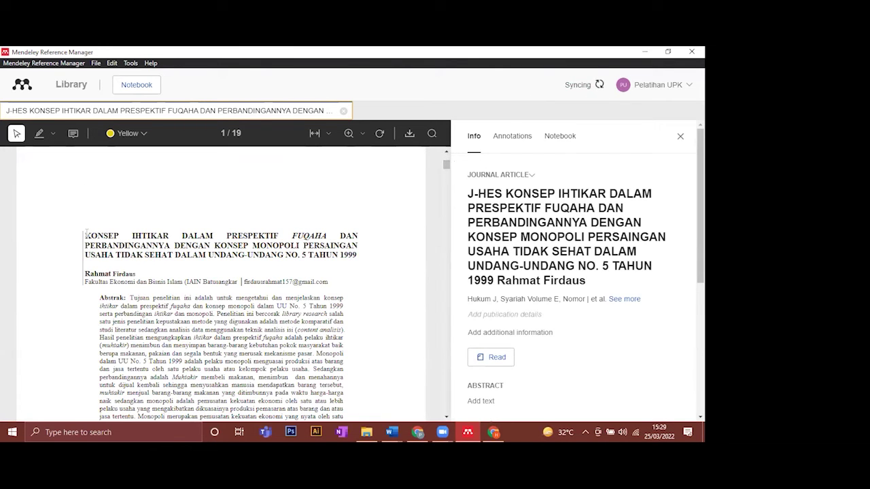
pyautogui.moveTo(85, 233); pyautogui.dragTo(356, 255)
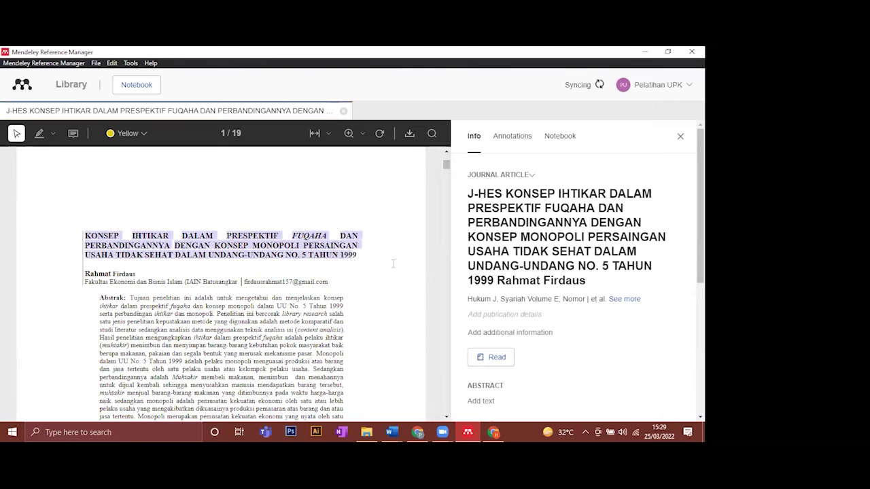
# - Select the author's name at the end of the reference title field
pyautogui.click(506, 278)
pyautogui.moveTo(497, 280); pyautogui.dragTo(519, 279)
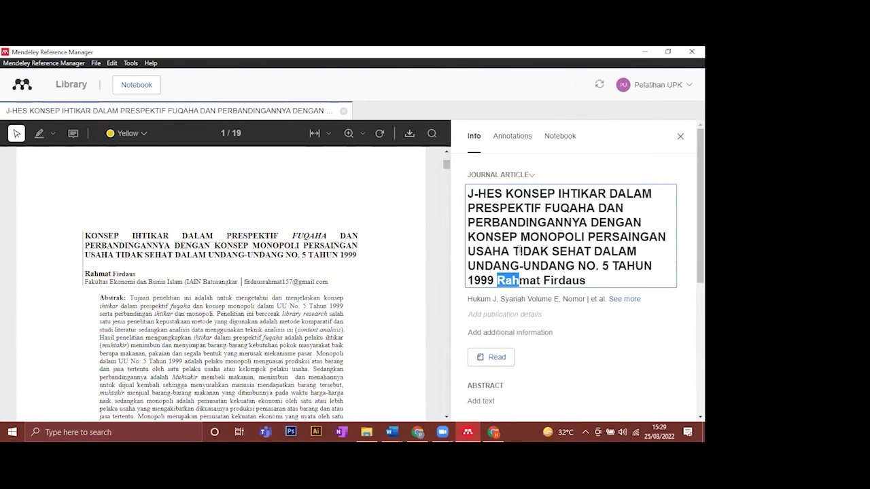
pyautogui.scroll(-1, 518, 250)
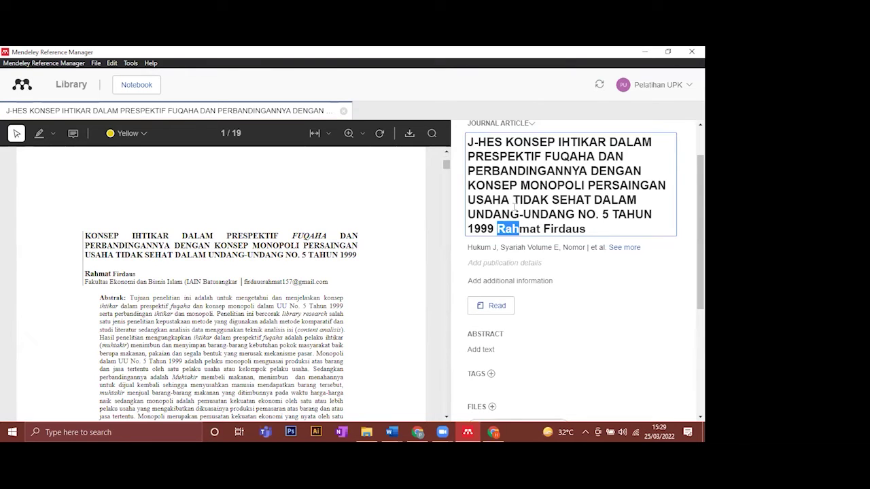
pyautogui.click(496, 229)
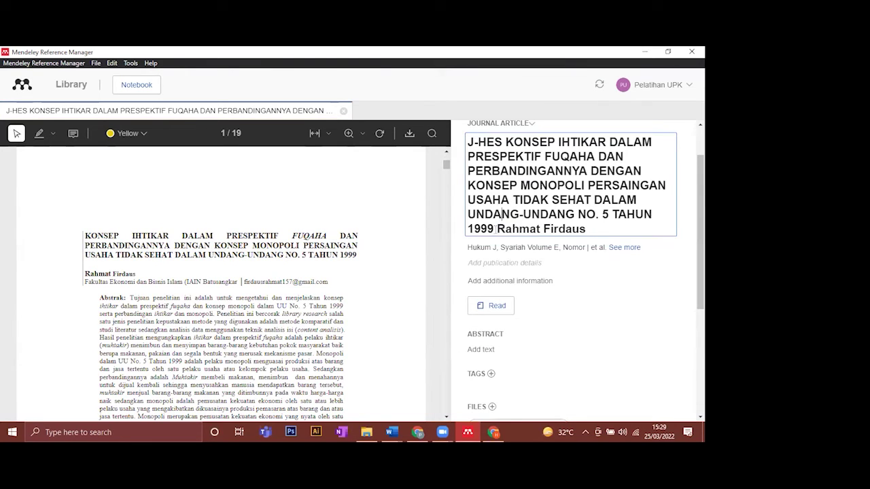
pyautogui.moveTo(496, 229); pyautogui.dragTo(589, 230)
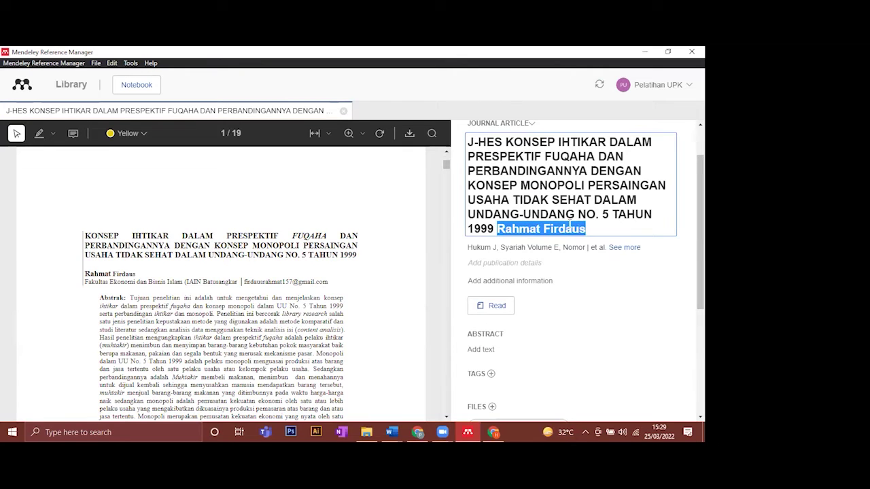
# - Delete the author's name so the J-HES title ends at 'TAHUN 1999'
pyautogui.press('BackSpace')
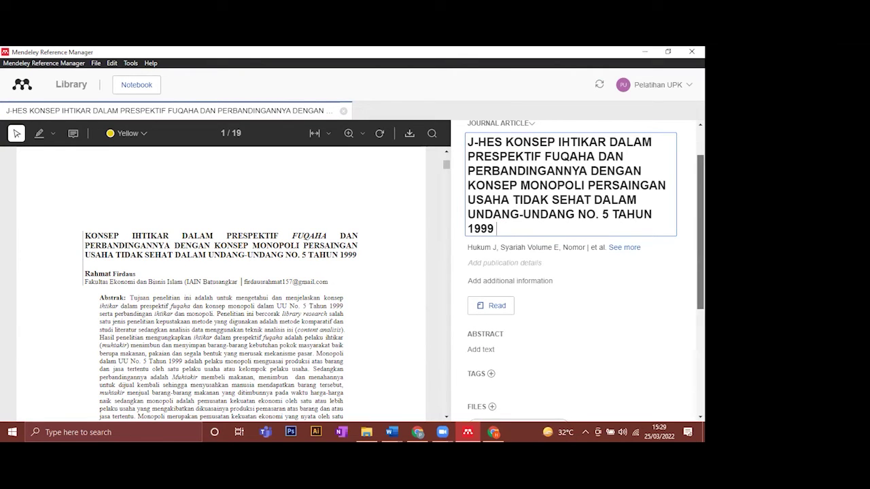
pyautogui.scroll(-1, 646, 259)
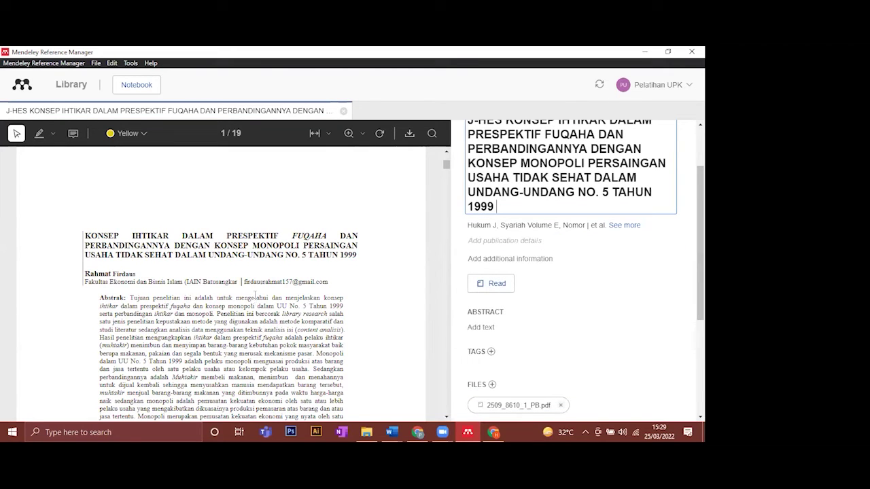
pyautogui.tripleClick(139, 275)
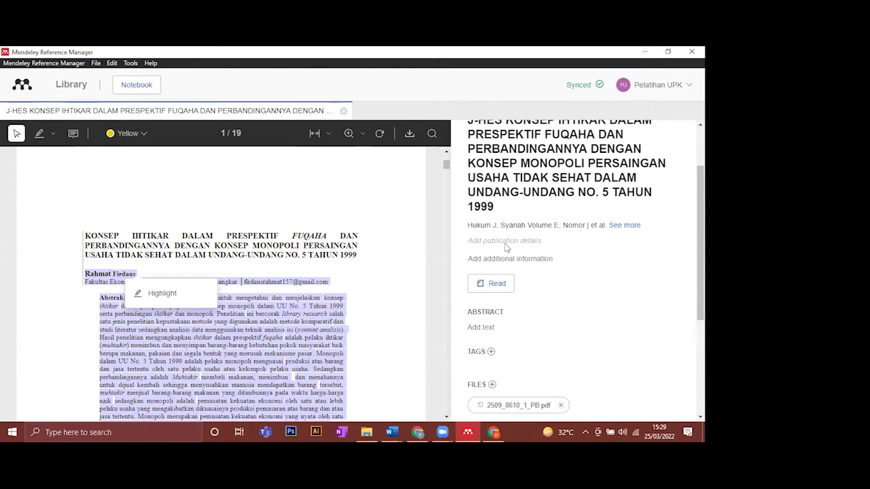
# - Open the publication details form and enter 2019 as the year
pyautogui.click(504, 242)
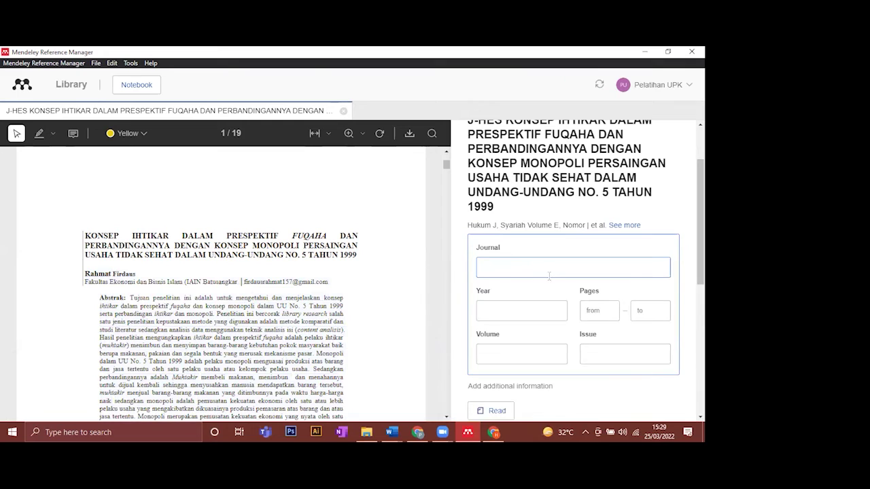
pyautogui.scroll(-2, 585, 272)
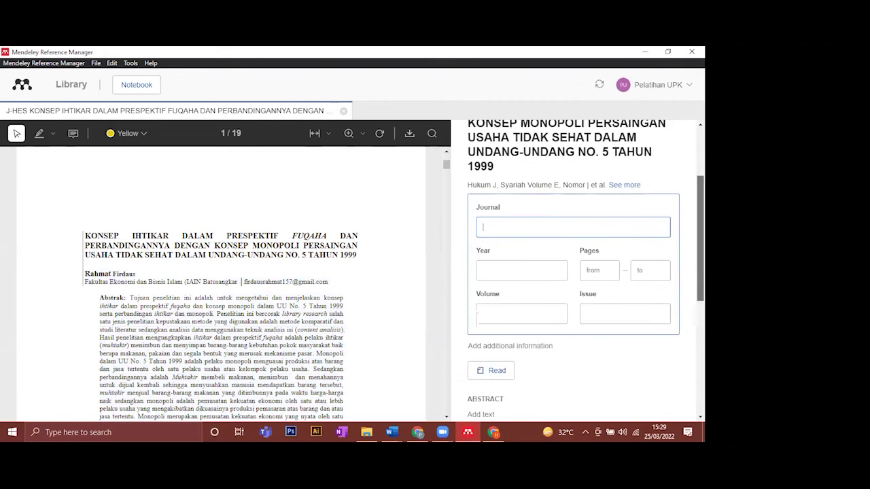
pyautogui.scroll(-3, 533, 247)
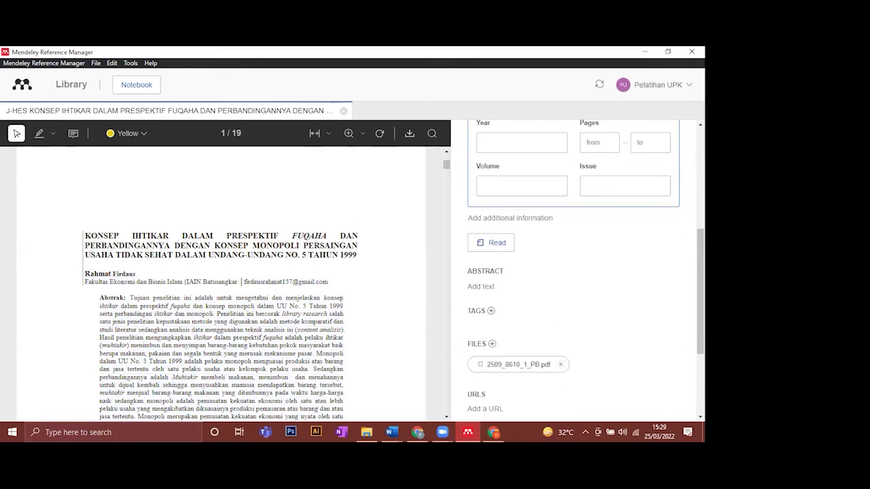
pyautogui.scroll(4, 478, 226)
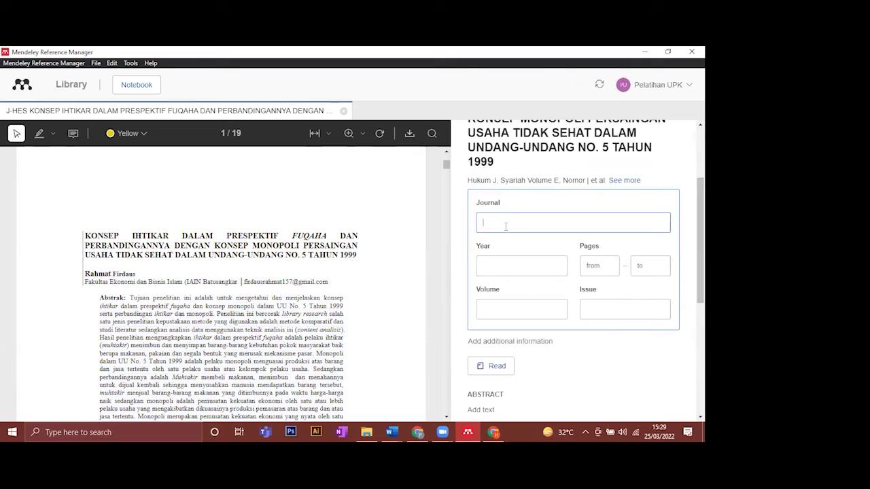
pyautogui.click(508, 267)
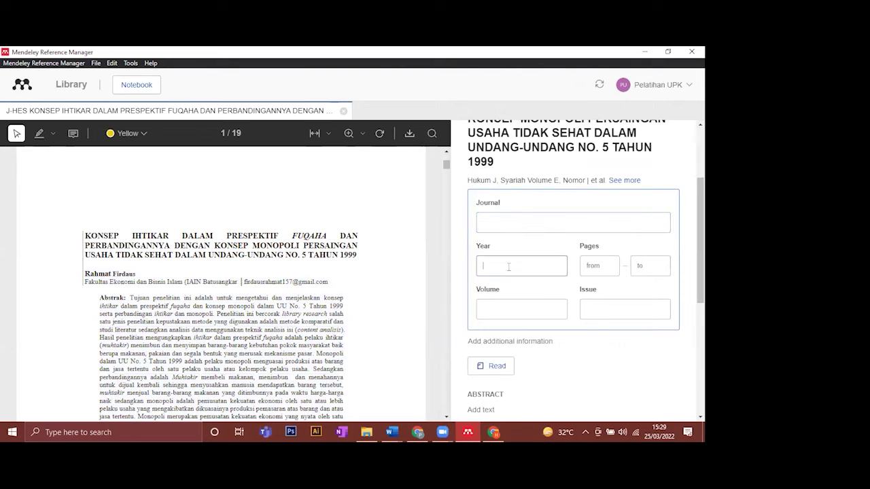
pyautogui.click(604, 269)
pyautogui.click(559, 259)
pyautogui.scroll(-5, 295, 318)
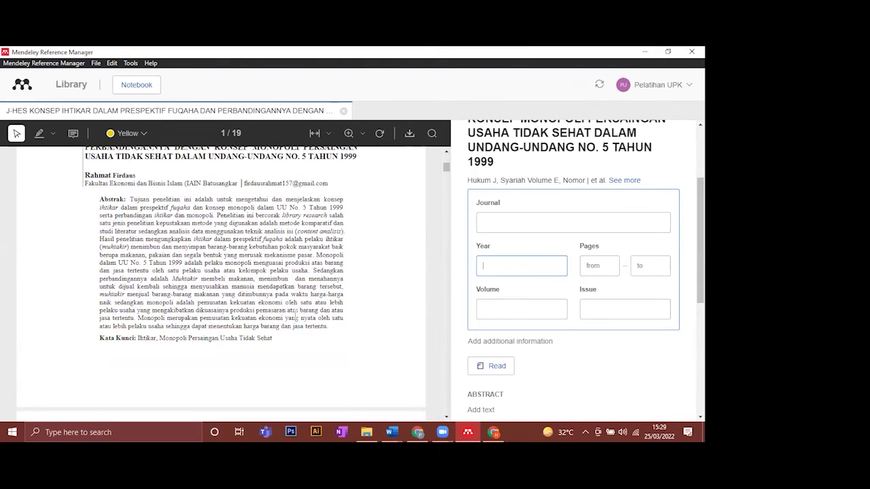
pyautogui.scroll(-2, 295, 318)
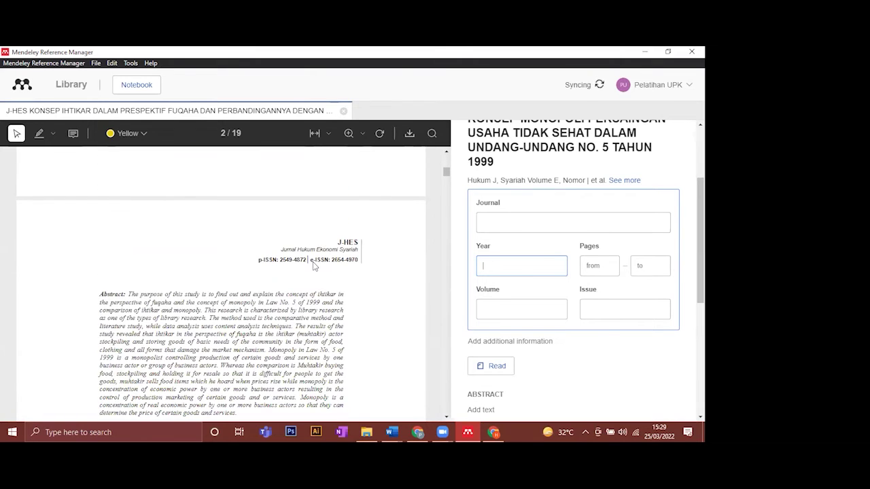
pyautogui.scroll(3, 358, 261)
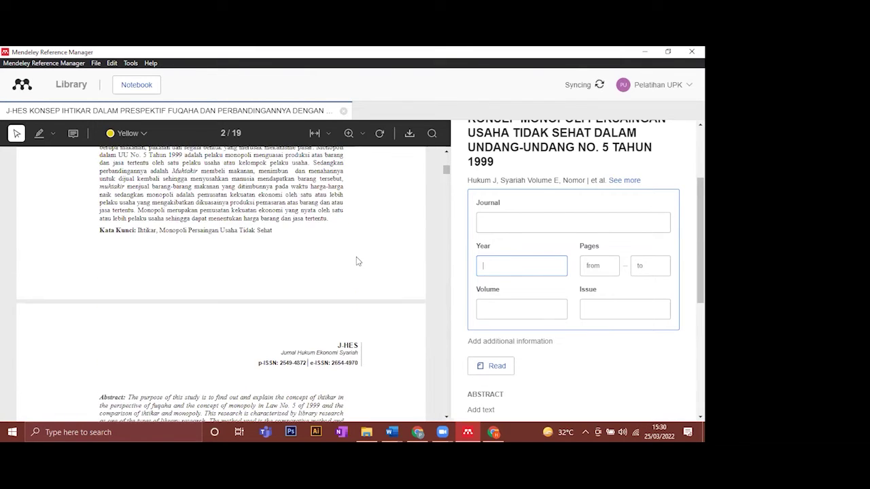
pyautogui.scroll(7, 358, 261)
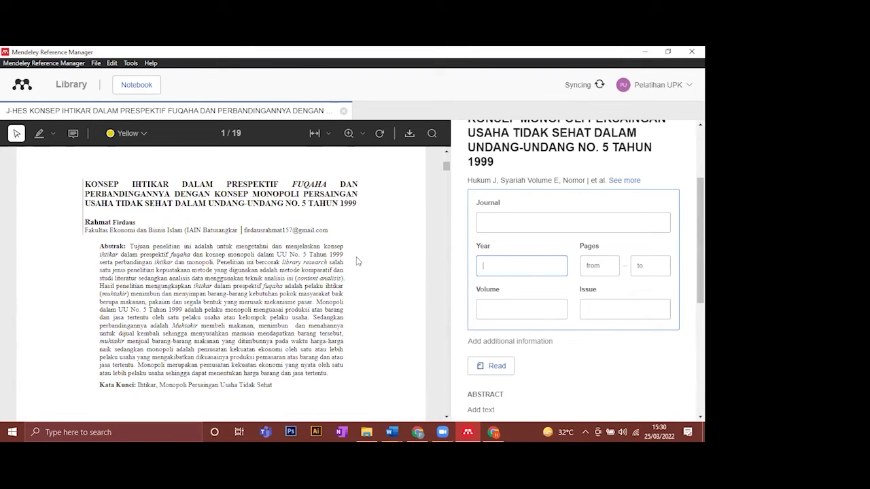
pyautogui.scroll(3, 358, 261)
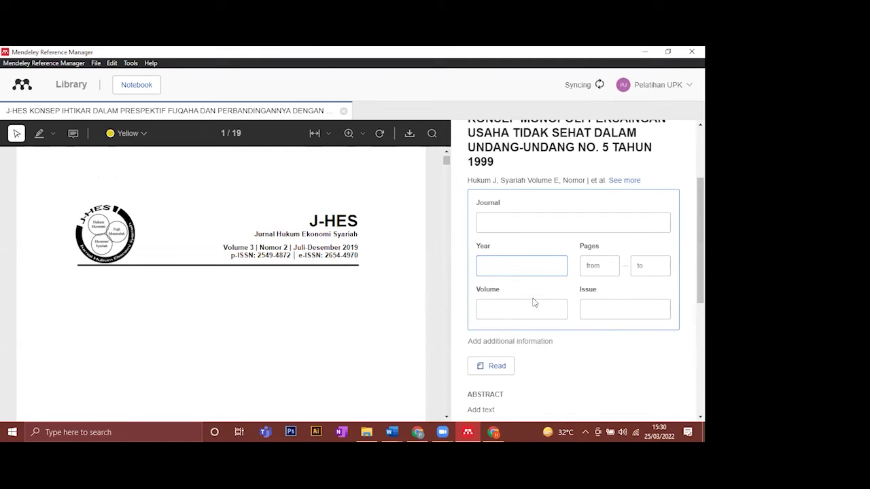
pyautogui.write('2019')
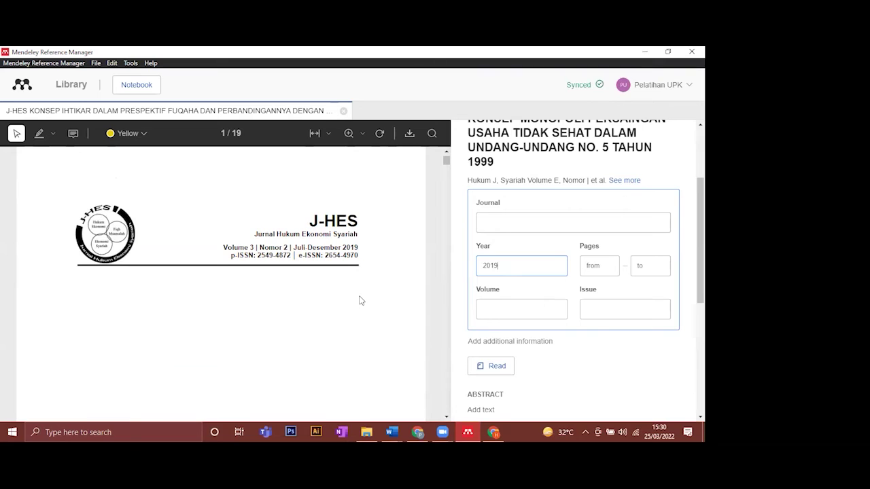
pyautogui.scroll(-10, 360, 300)
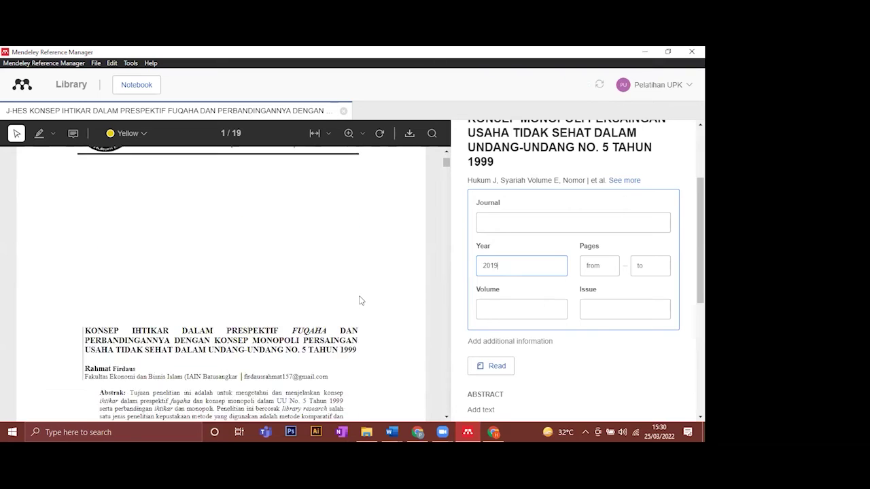
pyautogui.scroll(-10, 360, 300)
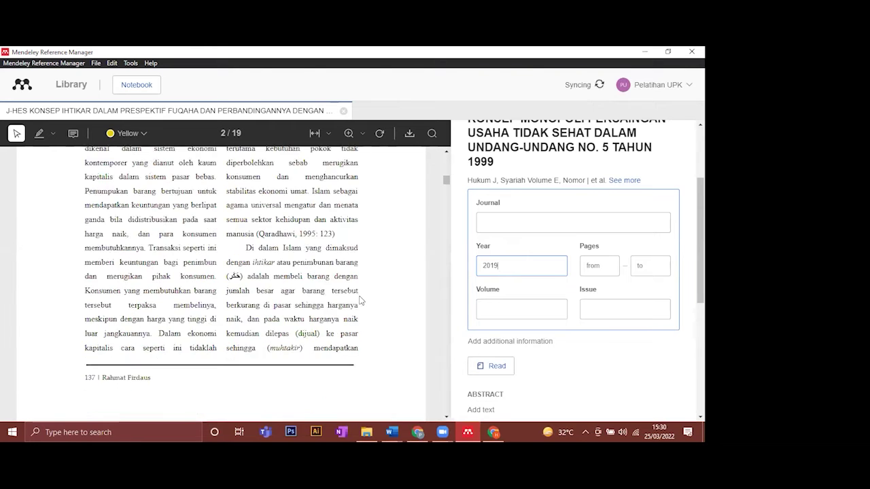
pyautogui.scroll(10, 253, 254)
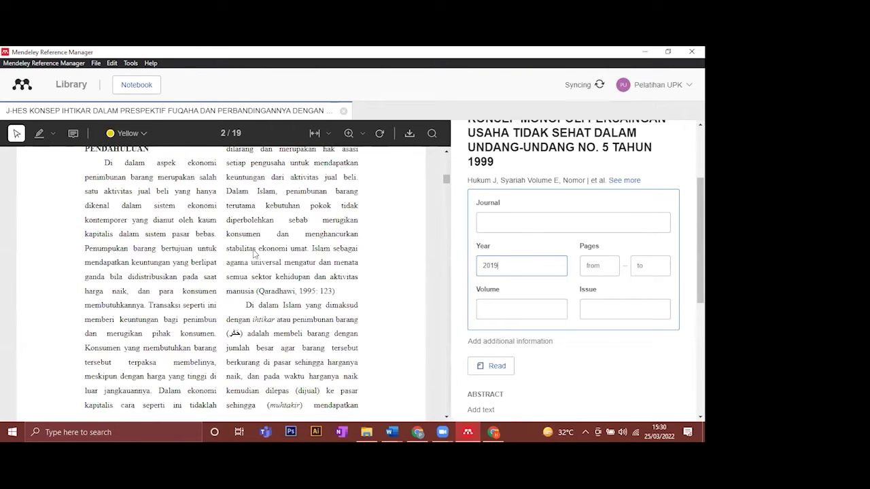
pyautogui.scroll(5, 253, 254)
# - Enter pages 136 to 154 and save the publication details
pyautogui.click(598, 266)
pyautogui.write('136')
pyautogui.scroll(-1, 445, 259)
pyautogui.moveTo(445, 259); pyautogui.dragTo(446, 380)
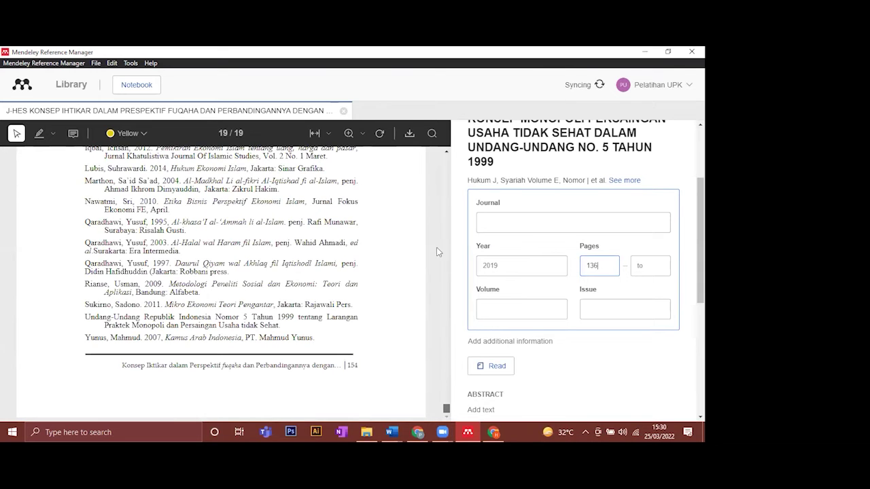
pyautogui.moveTo(445, 408); pyautogui.dragTo(446, 160)
pyautogui.click(647, 266)
pyautogui.write('154')
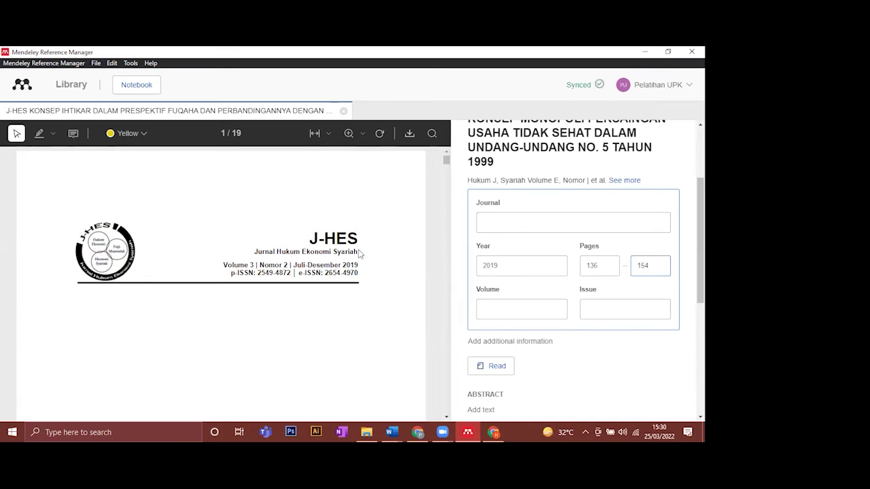
pyautogui.scroll(-3, 357, 251)
pyautogui.scroll(-2, 357, 252)
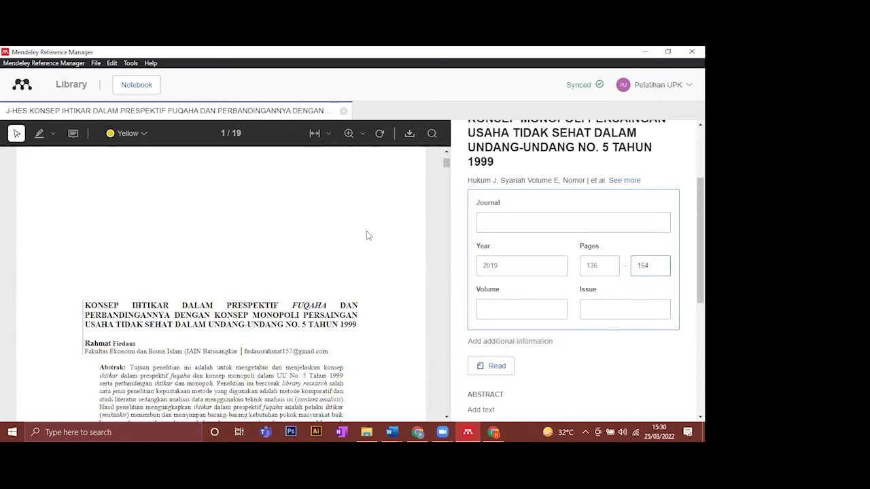
pyautogui.click(365, 339)
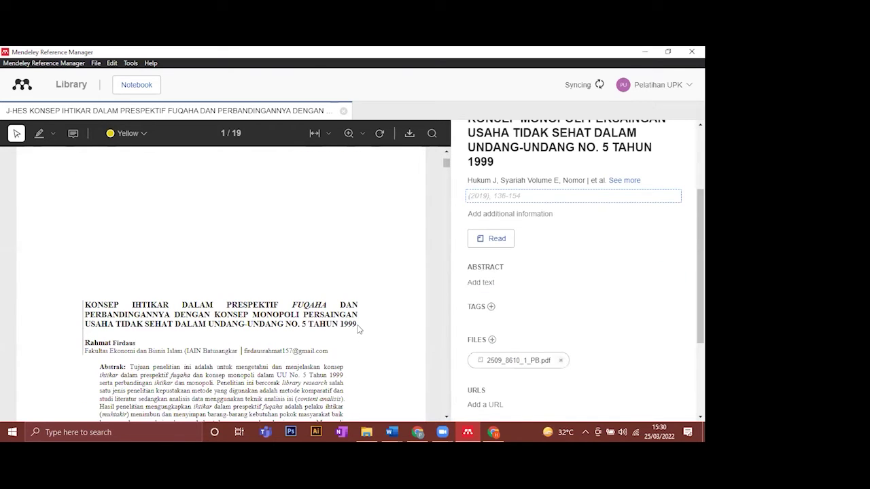
# - Save volume 3 so the details read '(2019), 136-154, 3', then expand the full author list
pyautogui.click(536, 198)
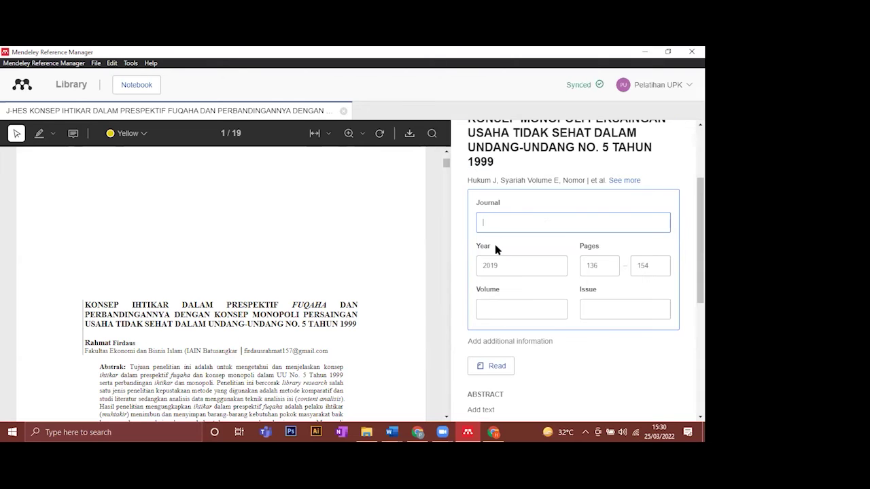
pyautogui.scroll(-1, 514, 227)
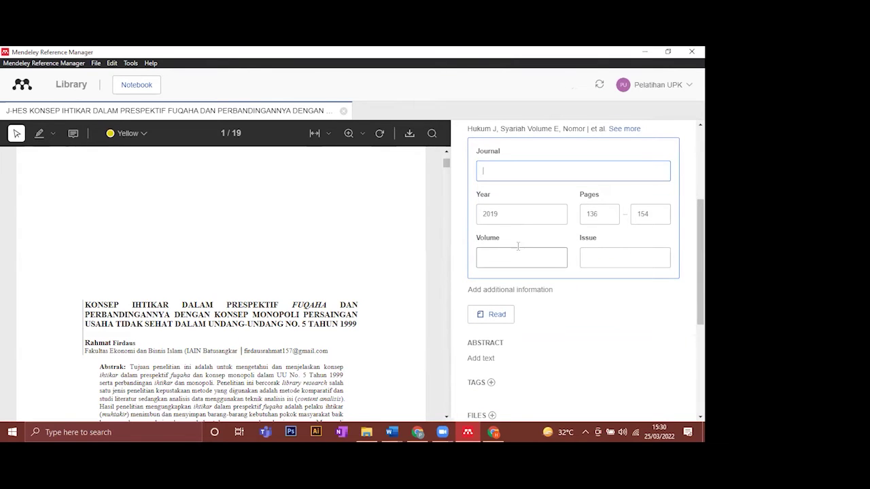
pyautogui.scroll(2, 338, 264)
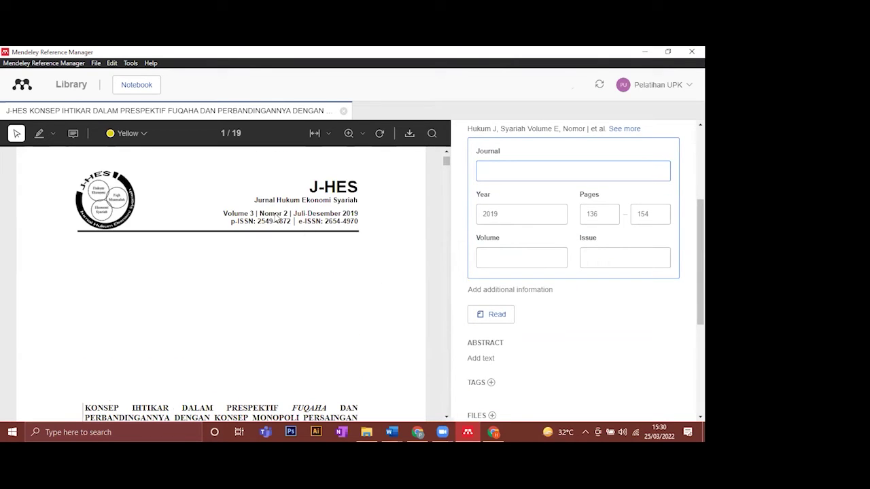
pyautogui.click(538, 255)
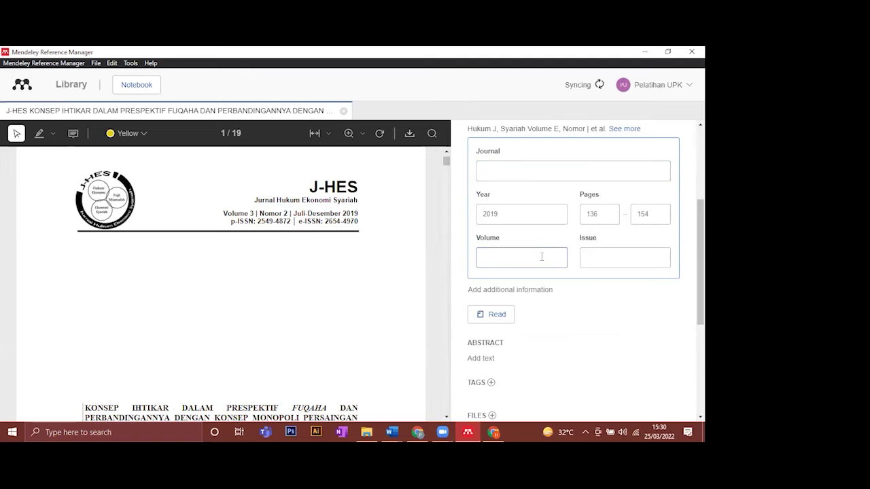
pyautogui.click(619, 261)
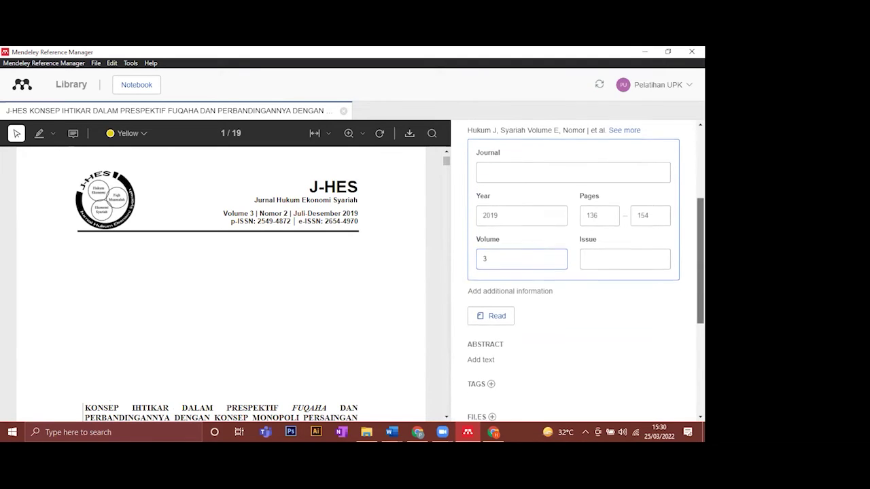
pyautogui.scroll(1, 652, 204)
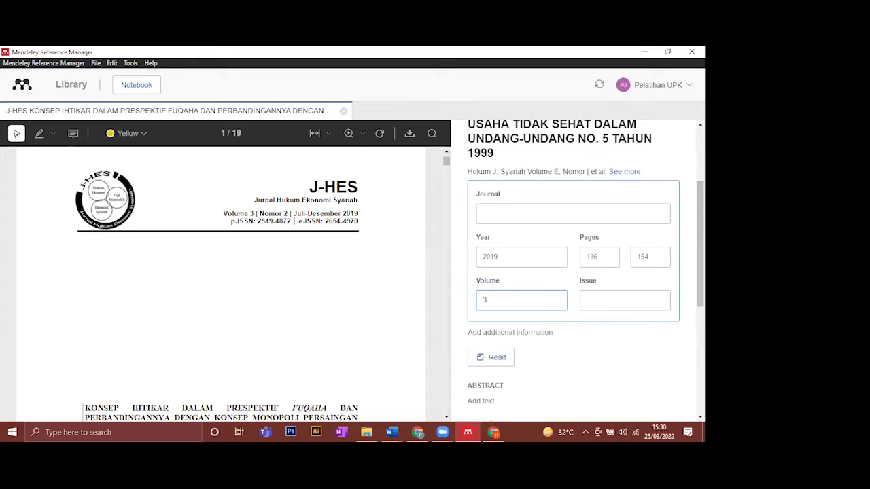
pyautogui.press('Return')
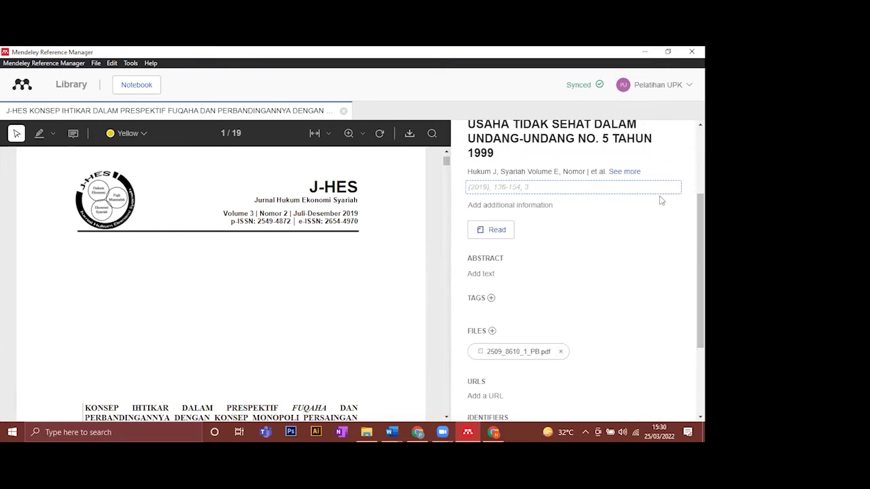
pyautogui.click(623, 171)
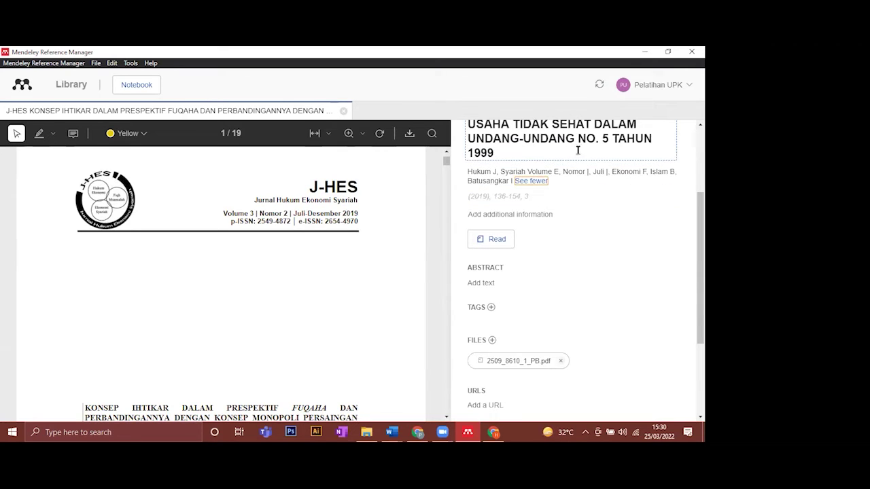
pyautogui.click(525, 222)
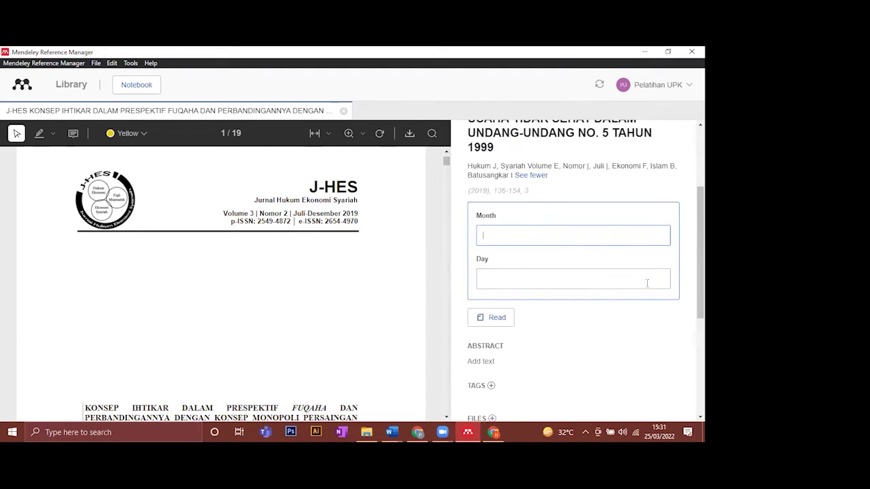
pyautogui.click(685, 187)
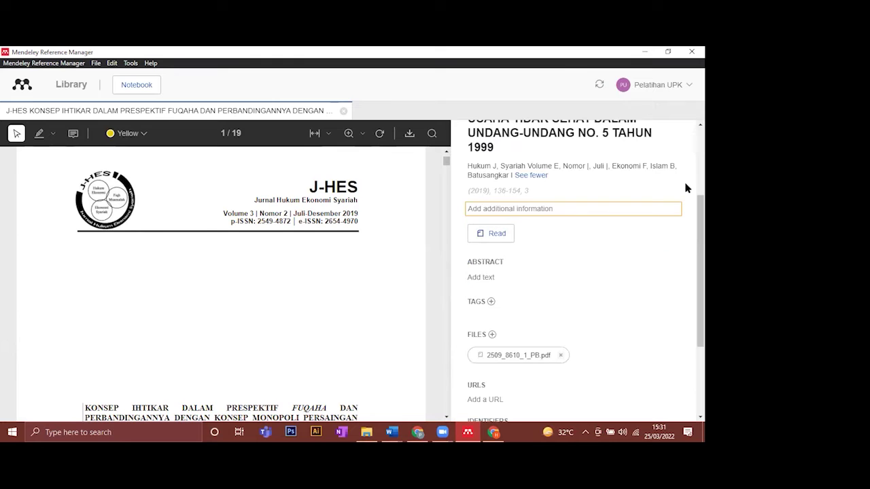
pyautogui.click(508, 193)
pyautogui.scroll(-3, 567, 256)
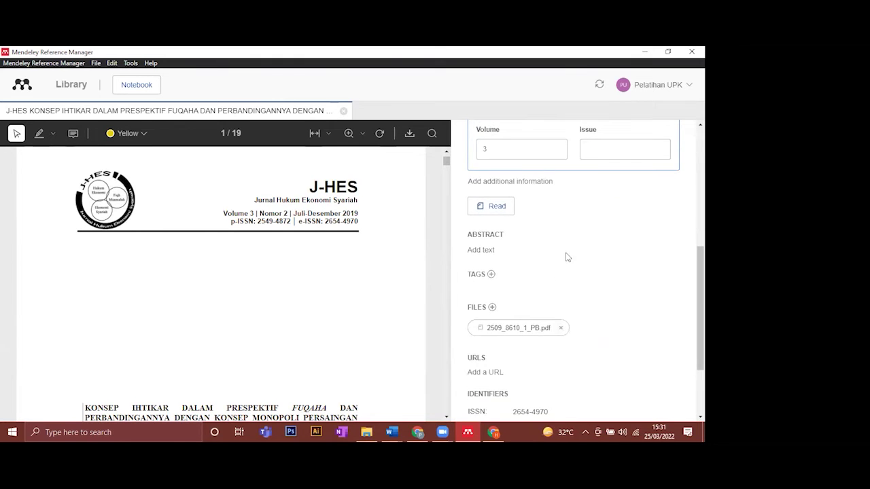
pyautogui.scroll(1, 678, 257)
pyautogui.click(677, 257)
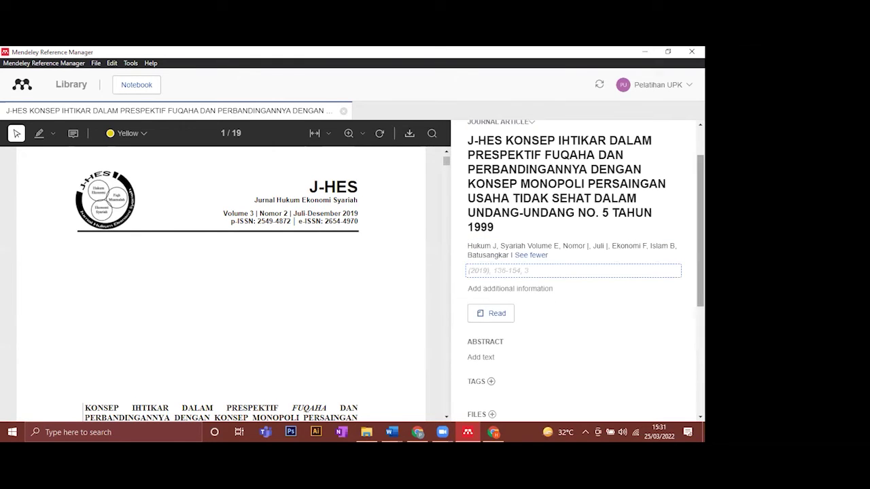
pyautogui.scroll(-2, 677, 257)
pyautogui.scroll(-1, 677, 256)
pyautogui.scroll(-2, 258, 297)
pyautogui.scroll(-7, 259, 298)
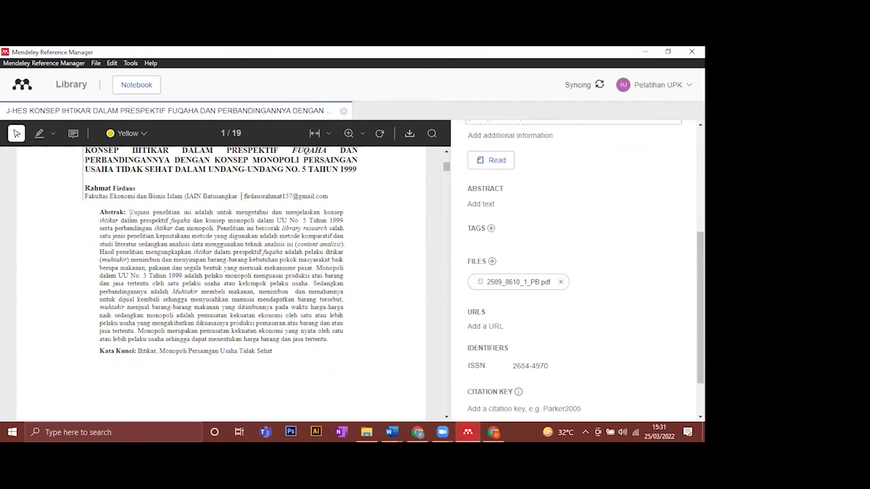
# - Select and copy the abstract paragraph from the J-HES PDF
pyautogui.moveTo(130, 212); pyautogui.dragTo(332, 344)
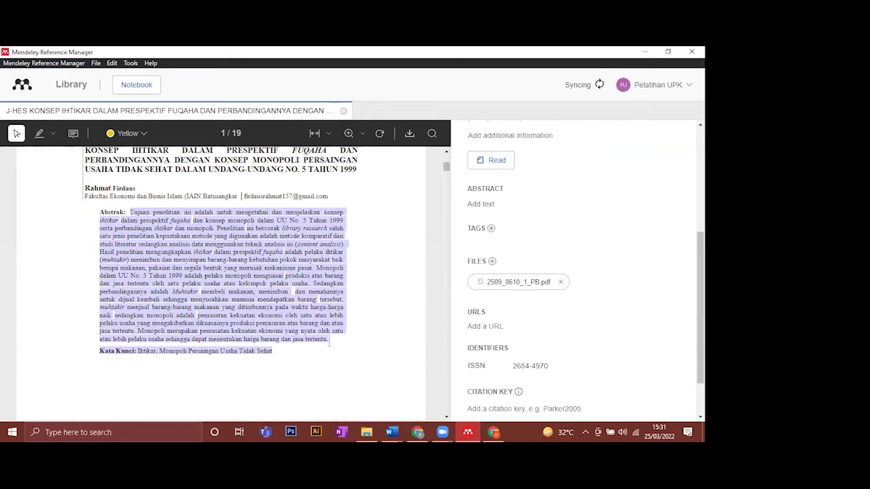
pyautogui.moveTo(330, 343); pyautogui.dragTo(329, 339)
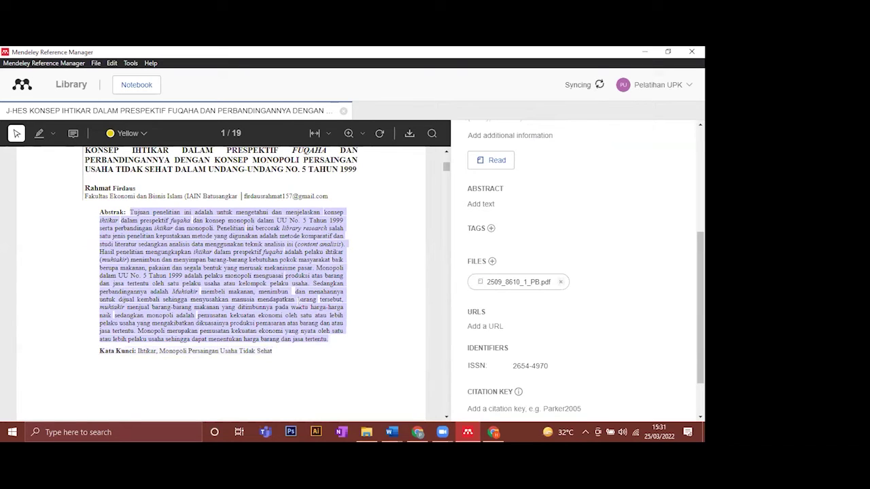
pyautogui.rightClick(279, 302)
pyautogui.moveTo(130, 212); pyautogui.dragTo(331, 346)
pyautogui.rightClick(278, 299)
# - Paste the copied text into the reference's Abstract field and save it
pyautogui.click(487, 204)
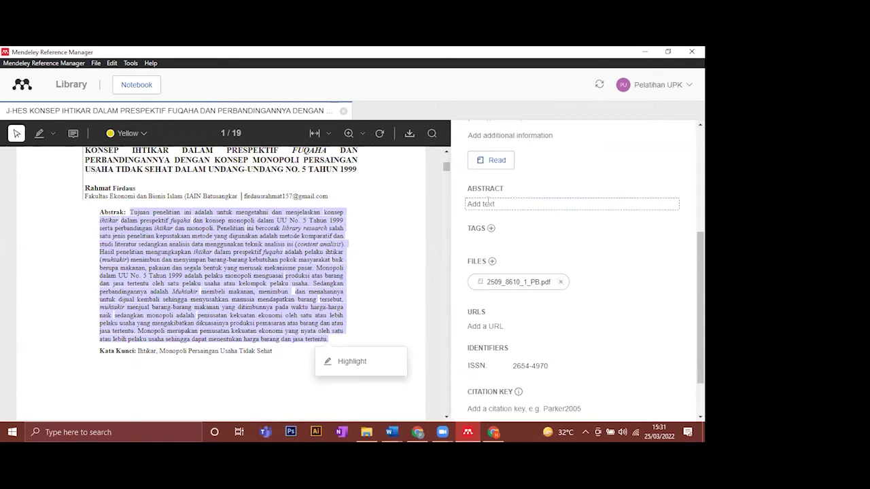
pyautogui.hotkey('ctrl', 'v')
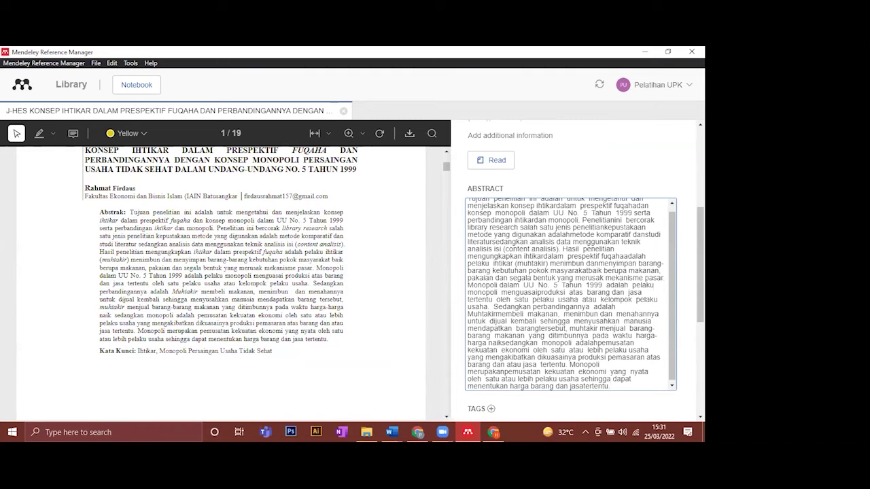
pyautogui.scroll(-3, 499, 319)
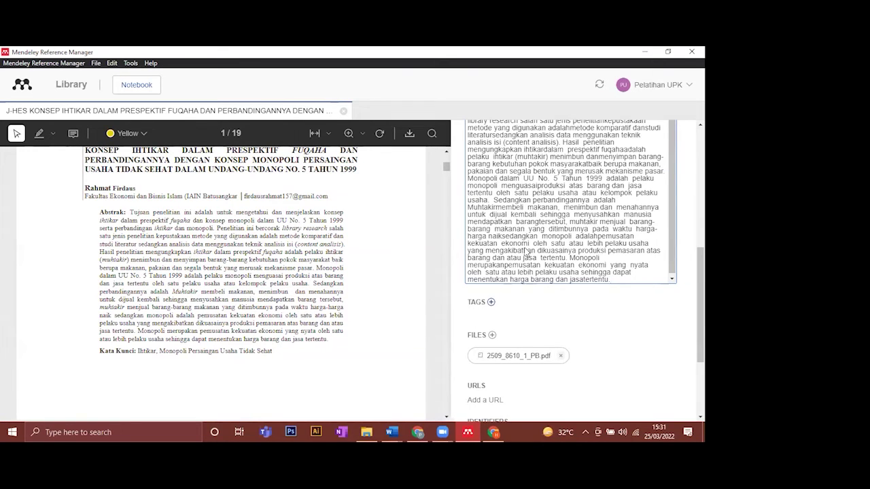
pyautogui.click(483, 199)
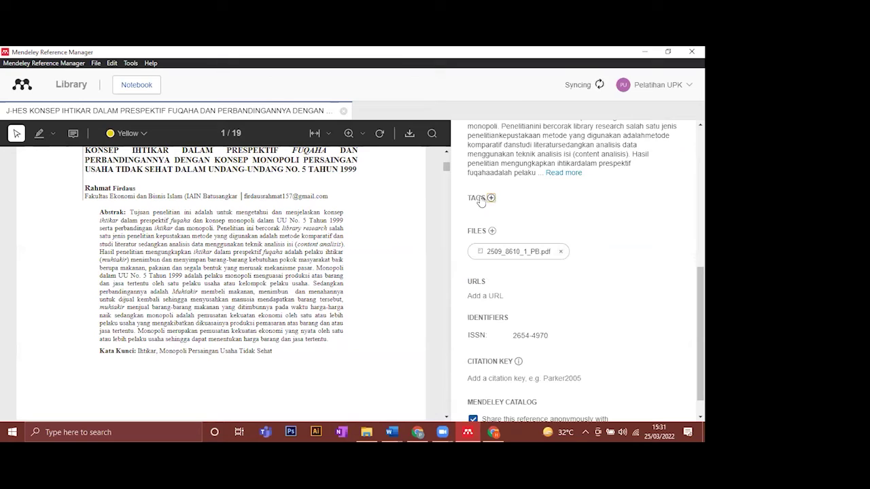
# - Add the tag EkonomiSyariah to the J-HES reference
pyautogui.click(491, 197)
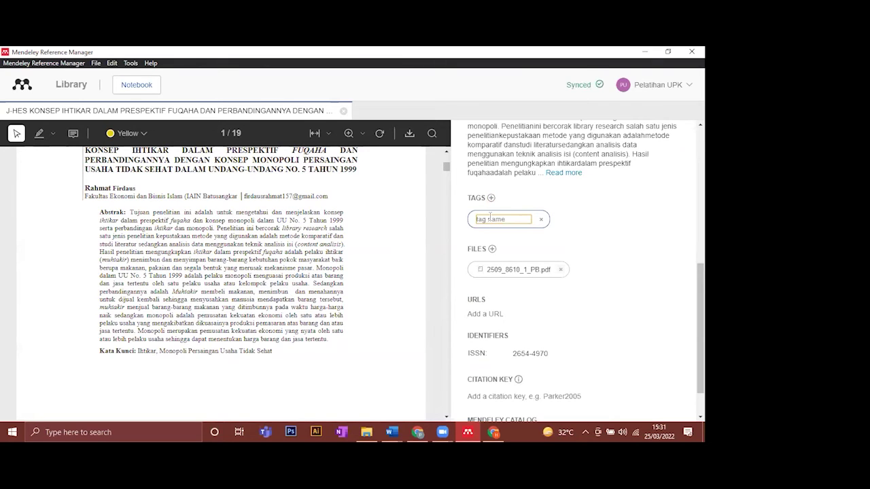
pyautogui.write('E')
pyautogui.write('h')
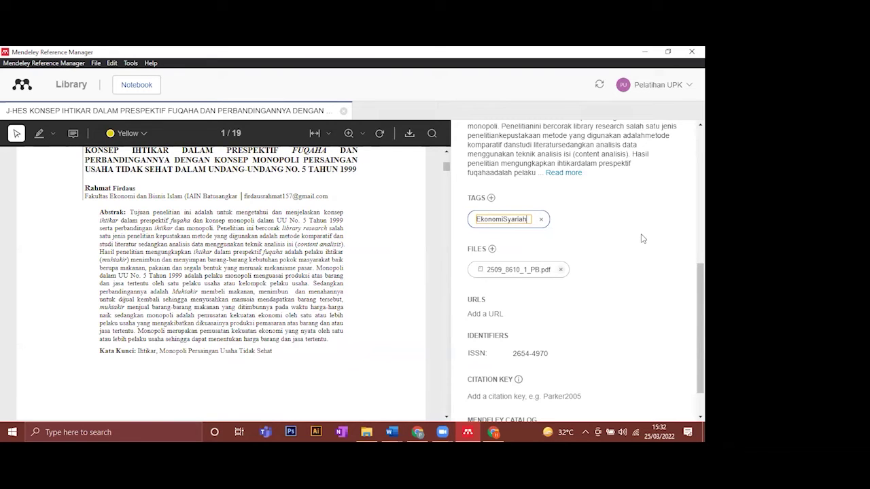
pyautogui.press('Return')
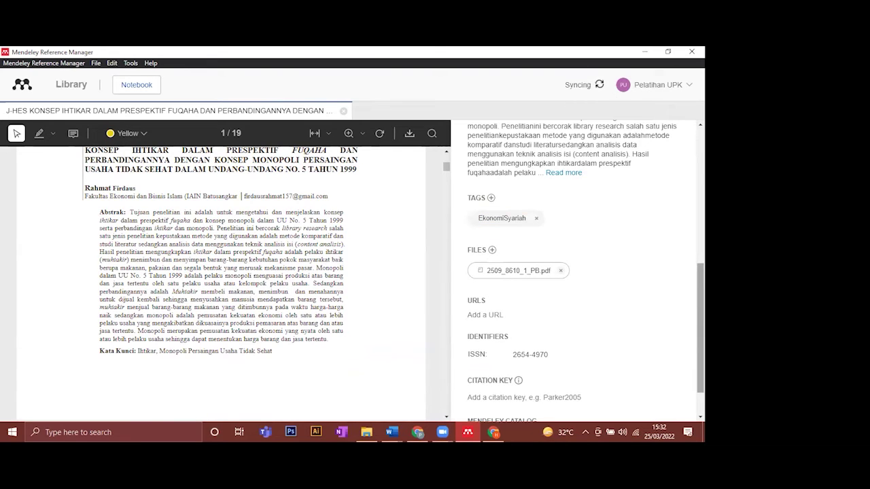
pyautogui.scroll(-2, 578, 271)
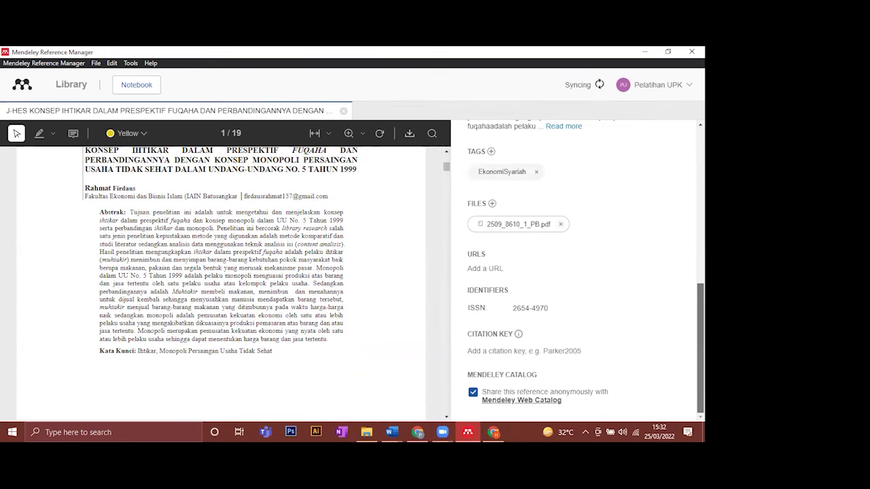
pyautogui.scroll(4, 577, 272)
pyautogui.scroll(1, 578, 272)
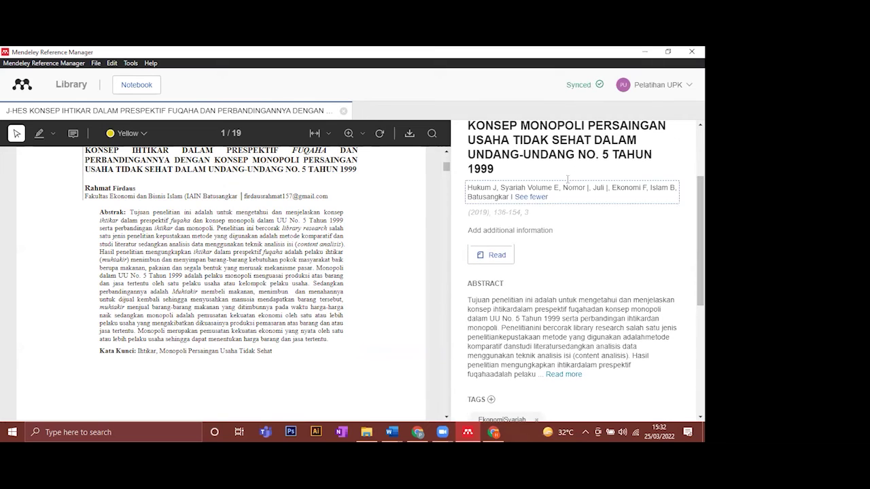
pyautogui.scroll(2, 548, 273)
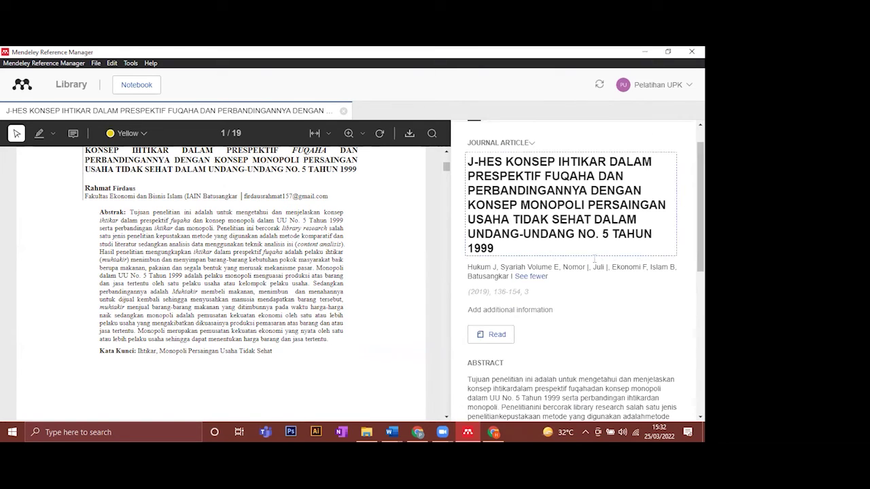
# - Check the journal, year, pages and date fields, then close the PDF back to All References
pyautogui.click(534, 293)
pyautogui.scroll(-5, 641, 274)
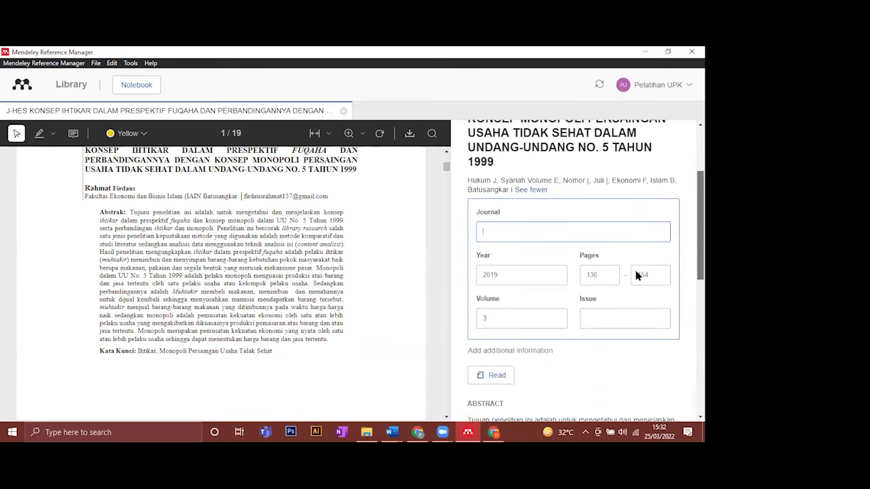
pyautogui.click(668, 253)
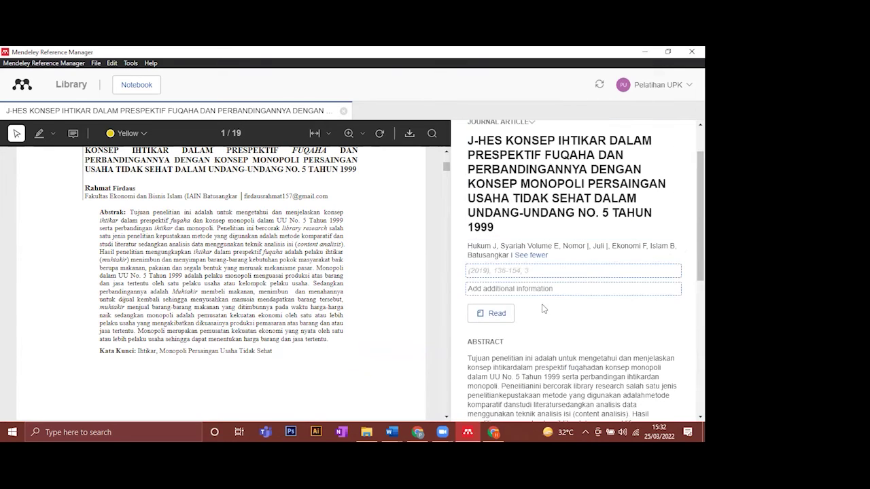
pyautogui.click(588, 292)
pyautogui.scroll(-3, 647, 302)
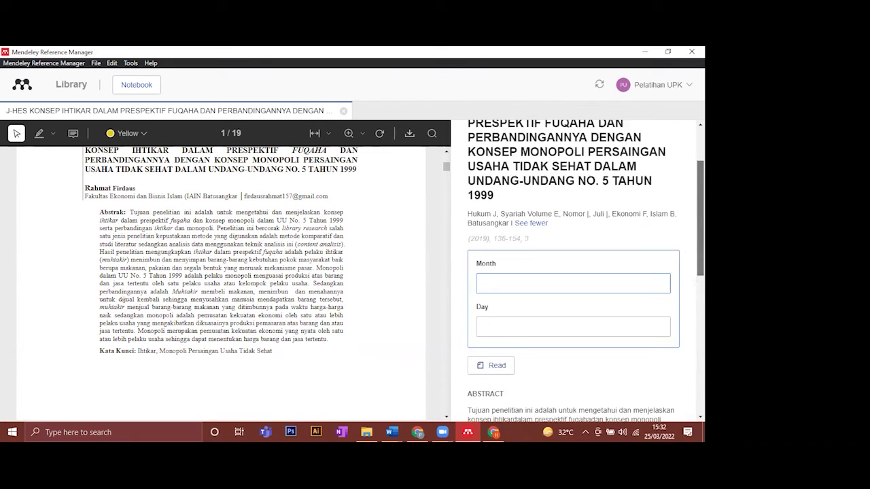
pyautogui.click(647, 302)
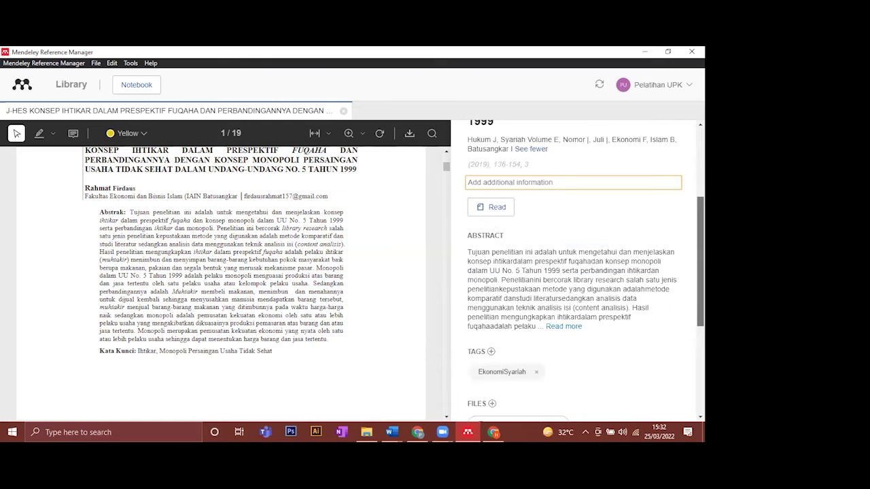
pyautogui.click(343, 110)
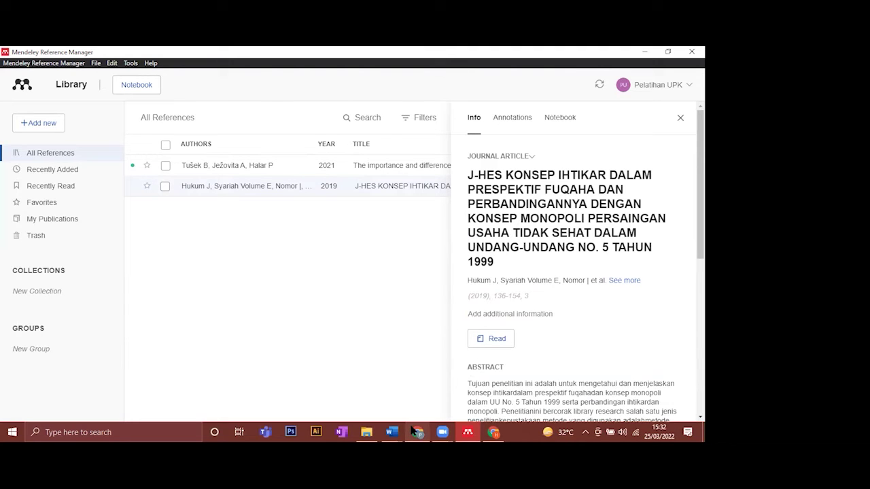
# - In Chrome, search for 'sciencedirect' and open the ScienceDirect.com home page
pyautogui.moveTo(413, 431)
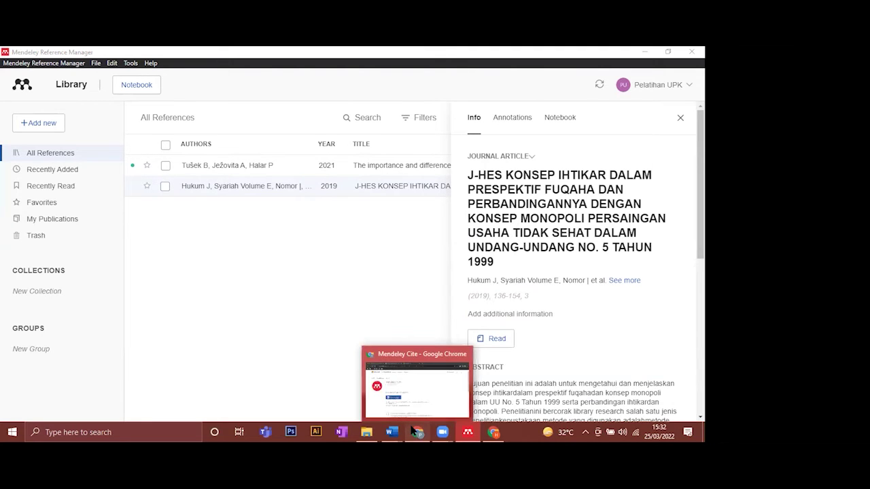
pyautogui.click(413, 430)
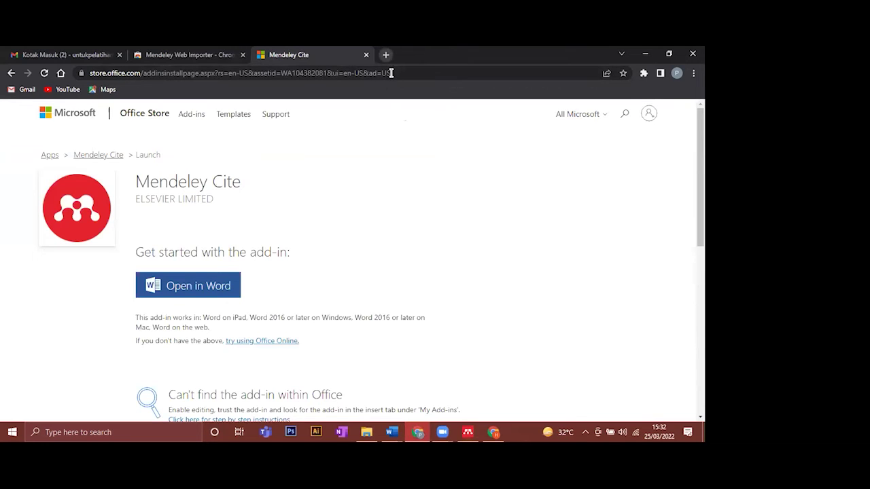
pyautogui.click(385, 73)
pyautogui.write('scien')
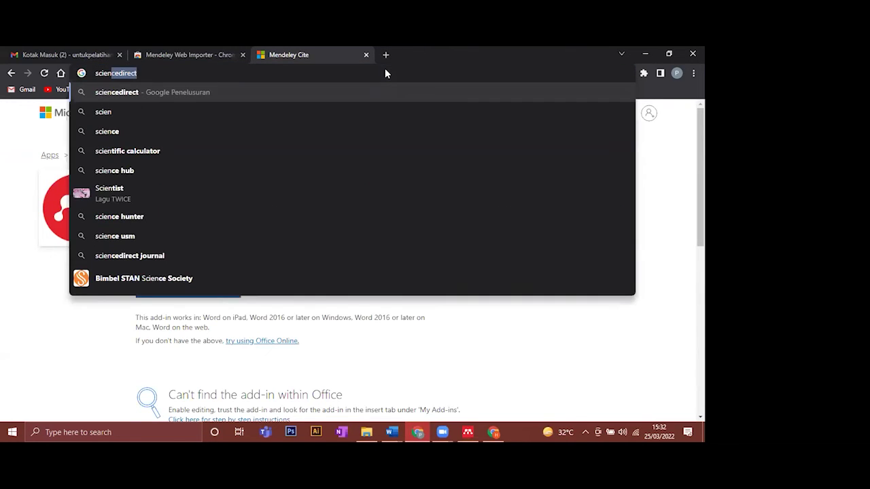
pyautogui.press('Return')
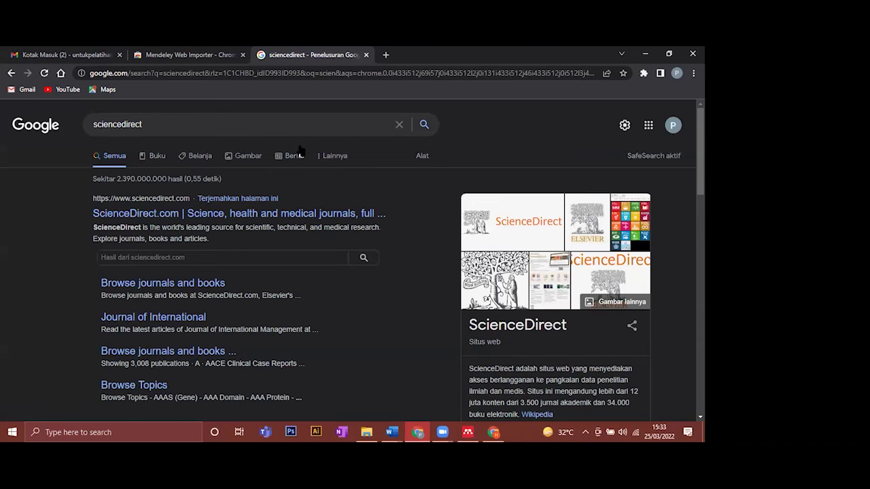
pyautogui.click(322, 216)
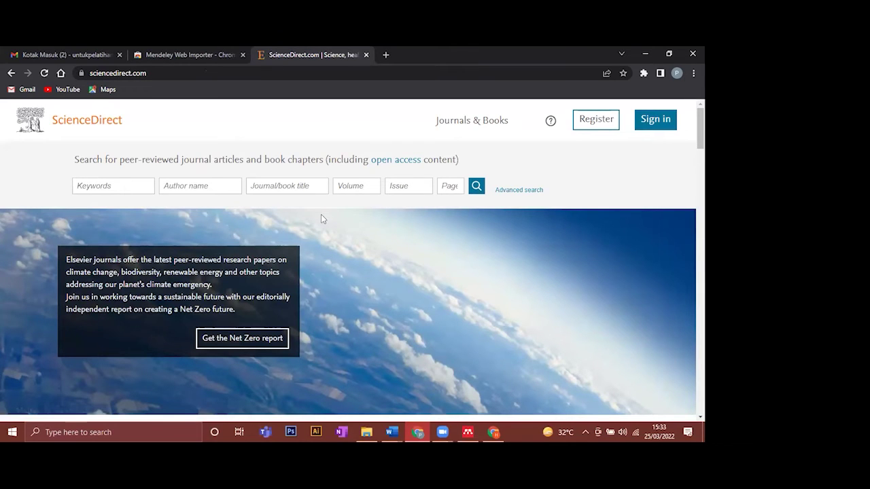
# - Sign in to ScienceDirect with the account e-mail and password, declining Chrome's offer to save it
pyautogui.click(649, 121)
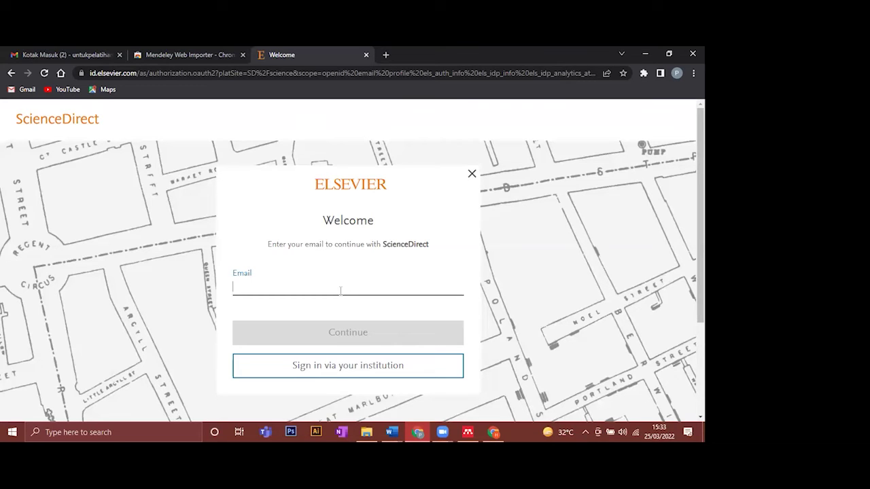
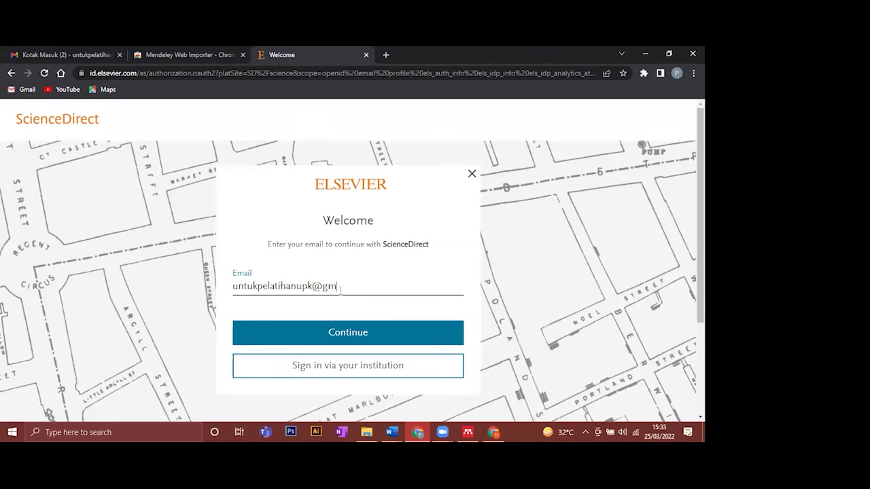
pyautogui.click(364, 333)
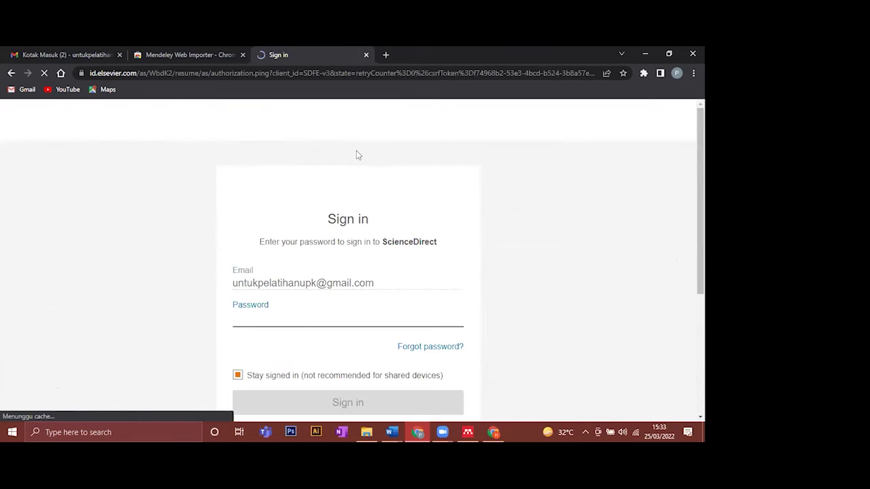
pyautogui.scroll(-1, 255, 314)
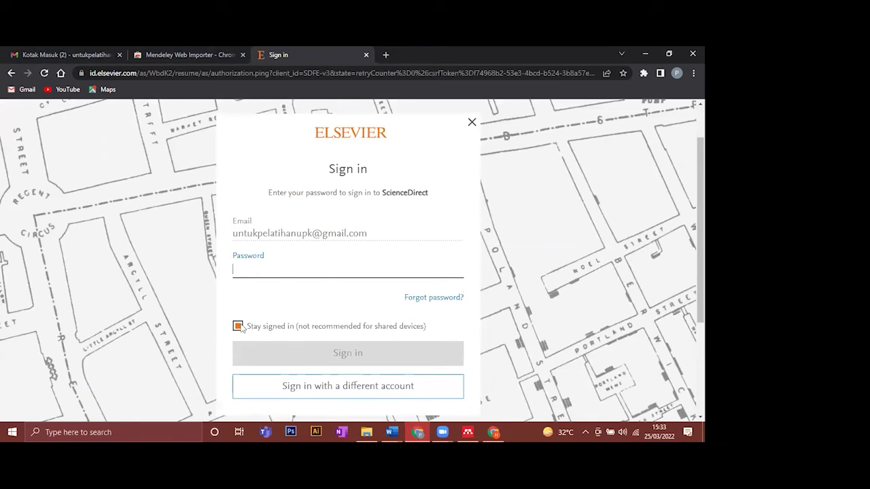
pyautogui.click(285, 267)
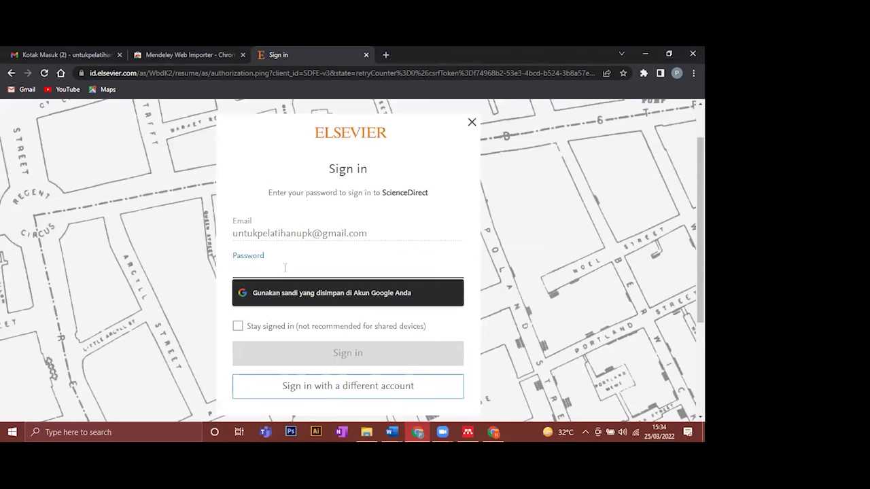
pyautogui.write('******')
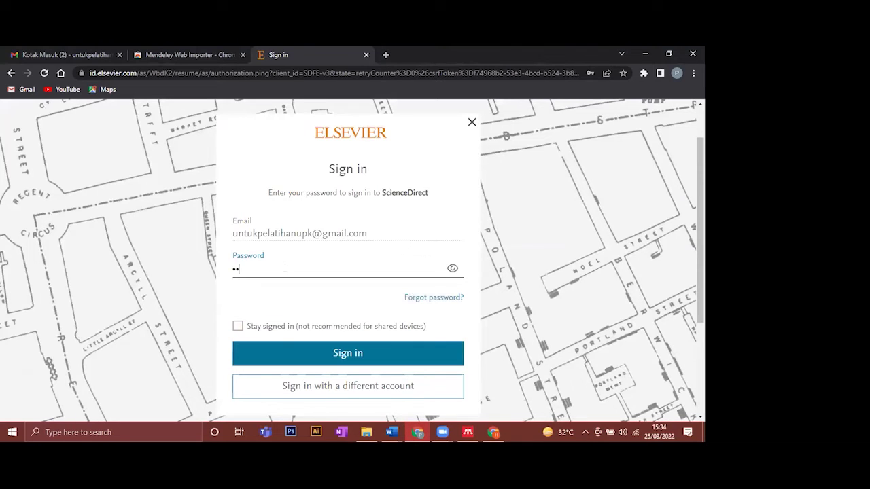
pyautogui.write('*******')
pyautogui.click(332, 354)
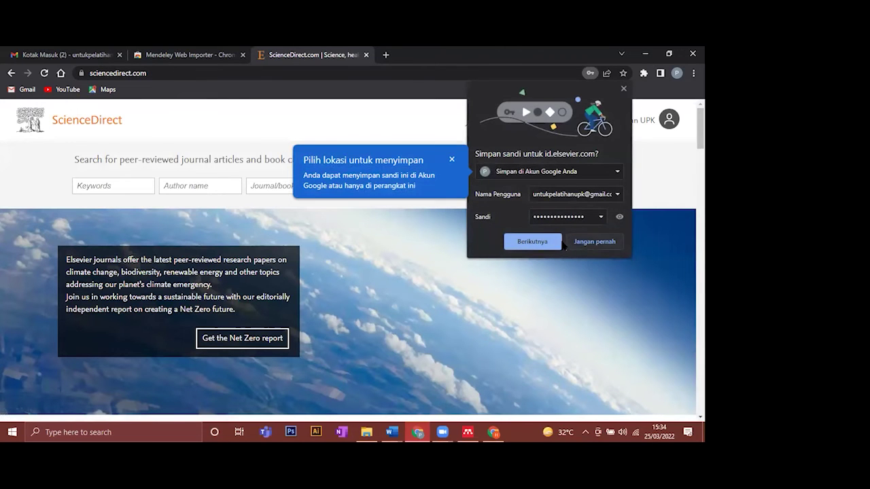
pyautogui.click(578, 240)
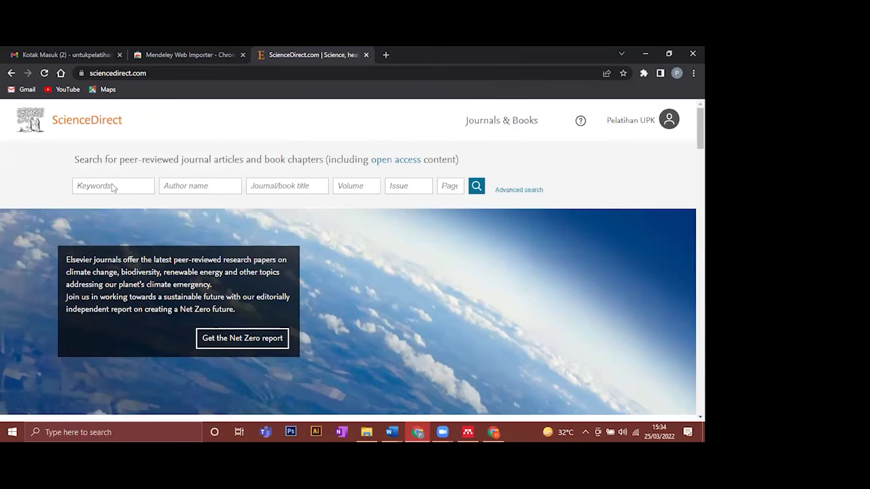
pyautogui.click(111, 185)
# - Search ScienceDirect for 'audit' and open the first result, the COVID-19 foot and ankle surgery article
pyautogui.write('audit')
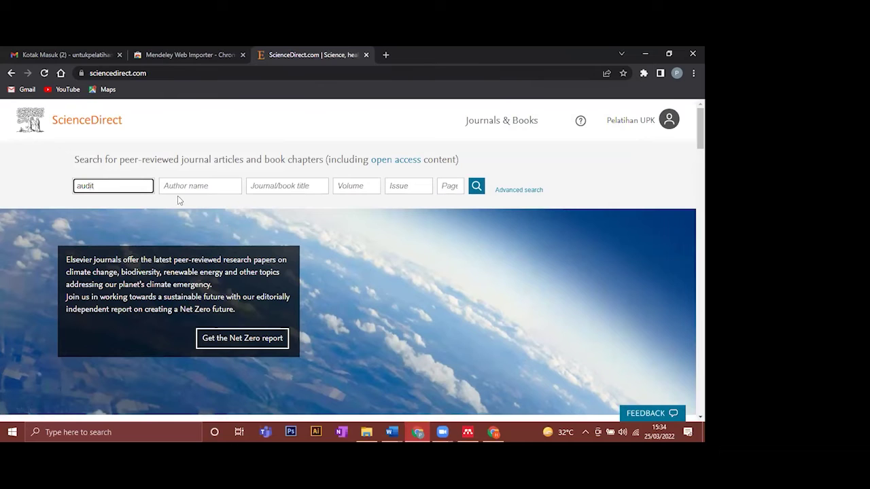
pyautogui.click(469, 192)
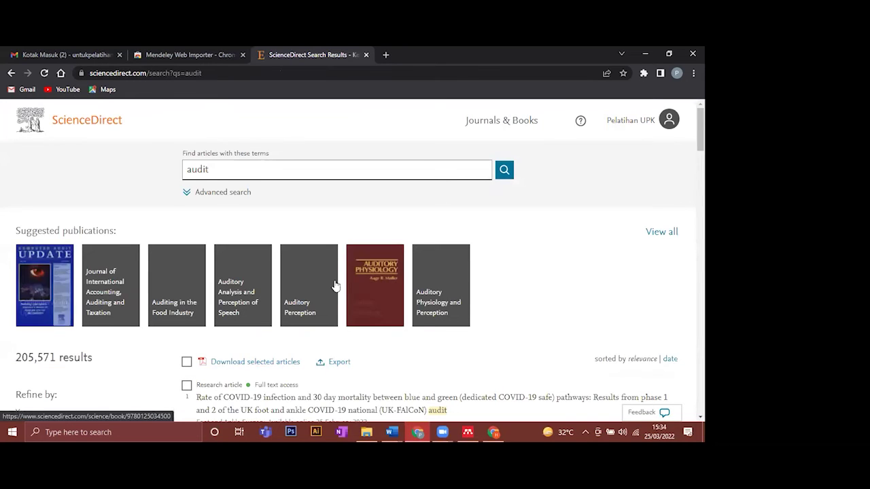
pyautogui.scroll(-2, 333, 286)
pyautogui.scroll(-2, 358, 318)
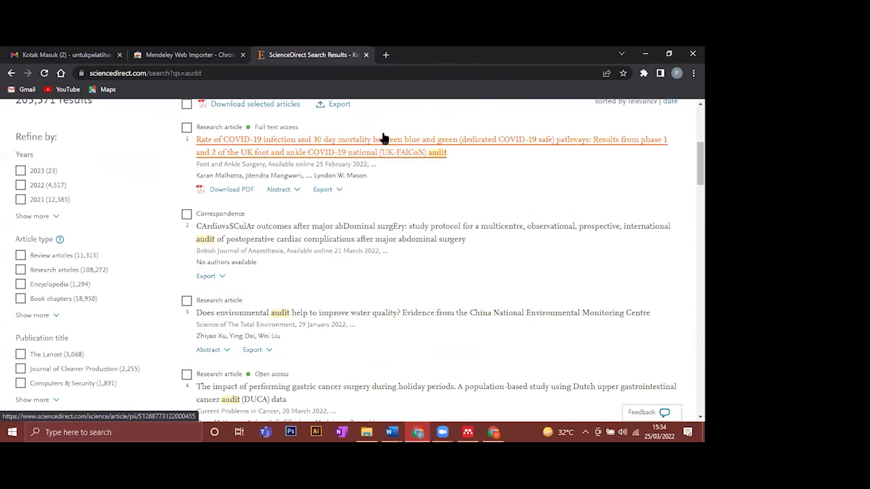
pyautogui.click(213, 144)
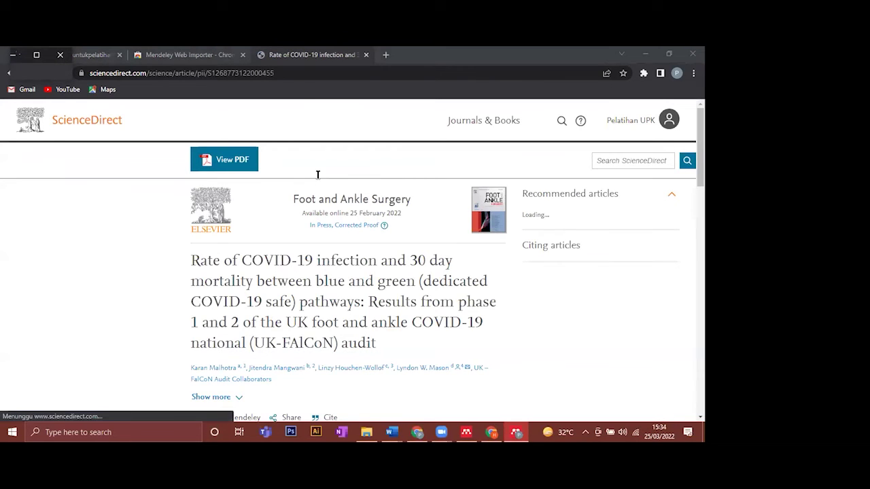
pyautogui.scroll(-1, 314, 215)
pyautogui.scroll(-1, 310, 215)
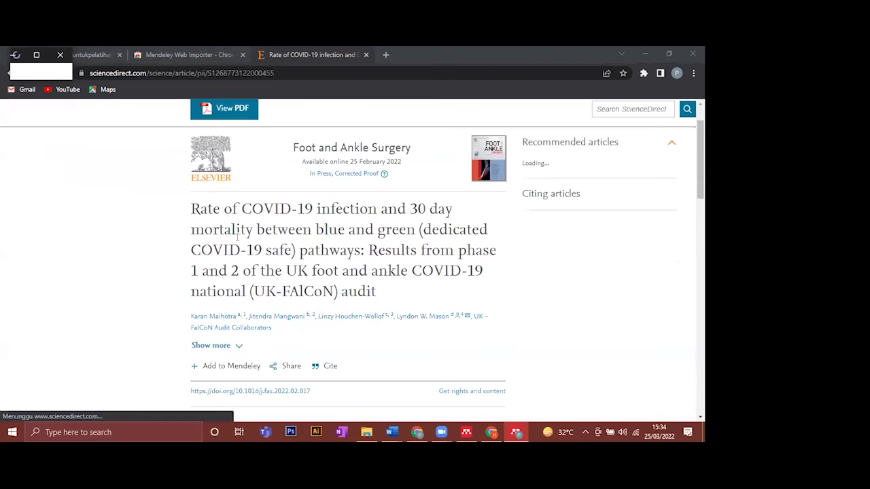
pyautogui.scroll(-2, 237, 242)
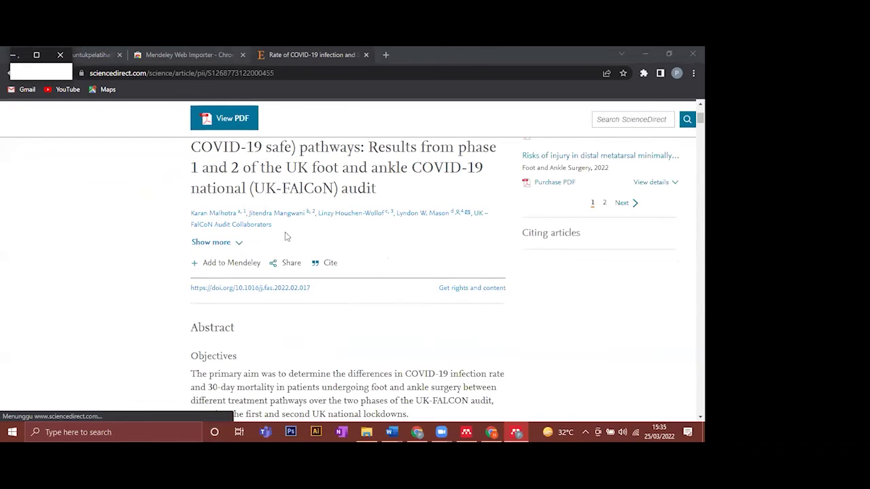
# - Import the COVID-19 foot and ankle surgery journal article with Web Importer, then return to Mendeley
pyautogui.click(241, 269)
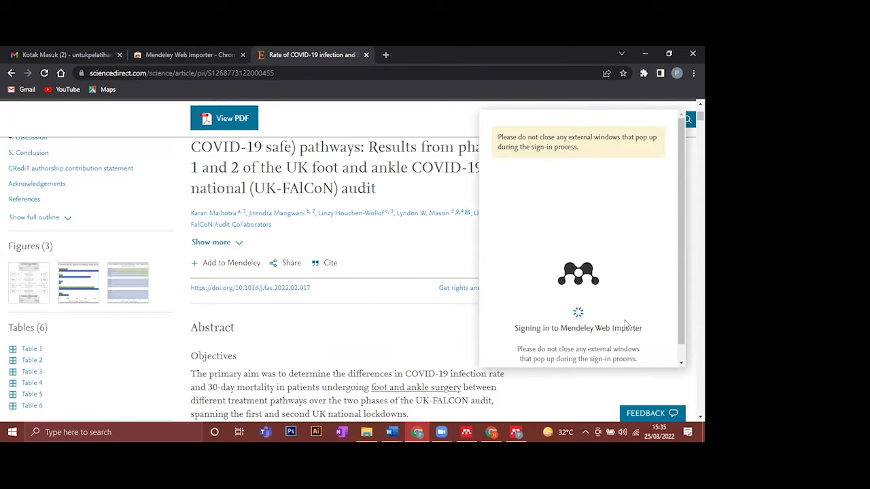
pyautogui.scroll(-1, 678, 327)
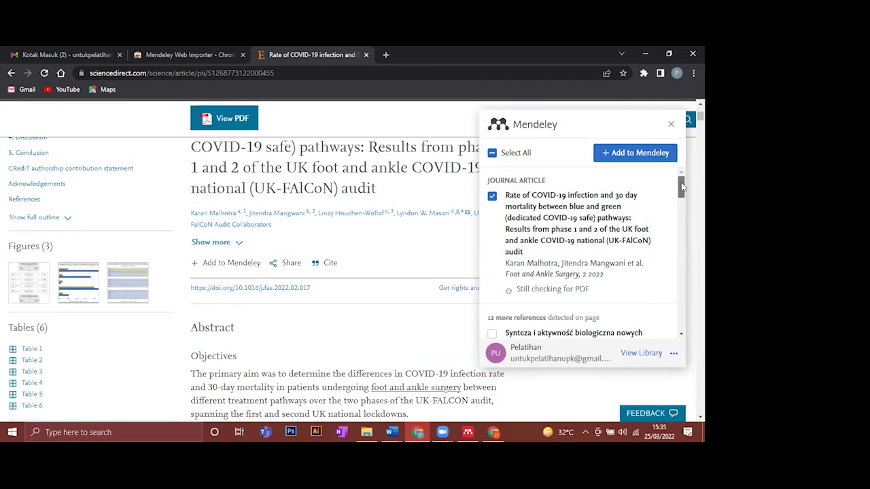
pyautogui.scroll(-2, 682, 186)
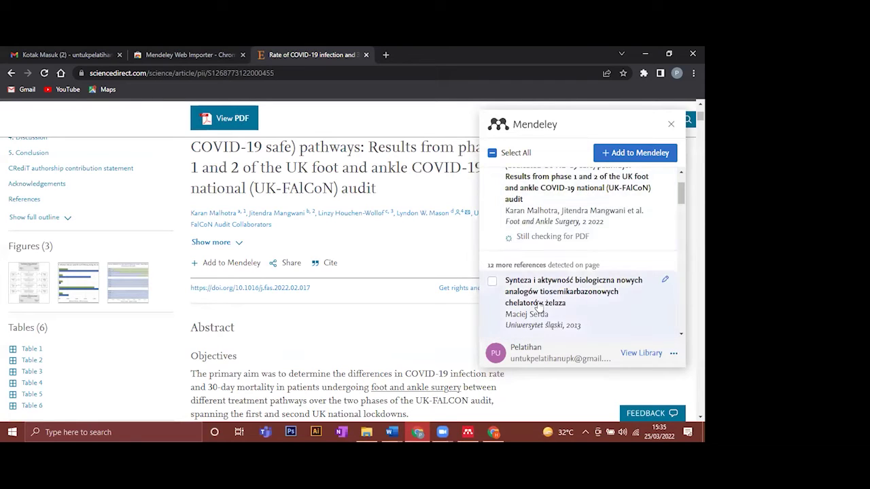
pyautogui.scroll(-3, 544, 299)
pyautogui.scroll(1, 579, 264)
pyautogui.scroll(4, 579, 265)
pyautogui.click(503, 218)
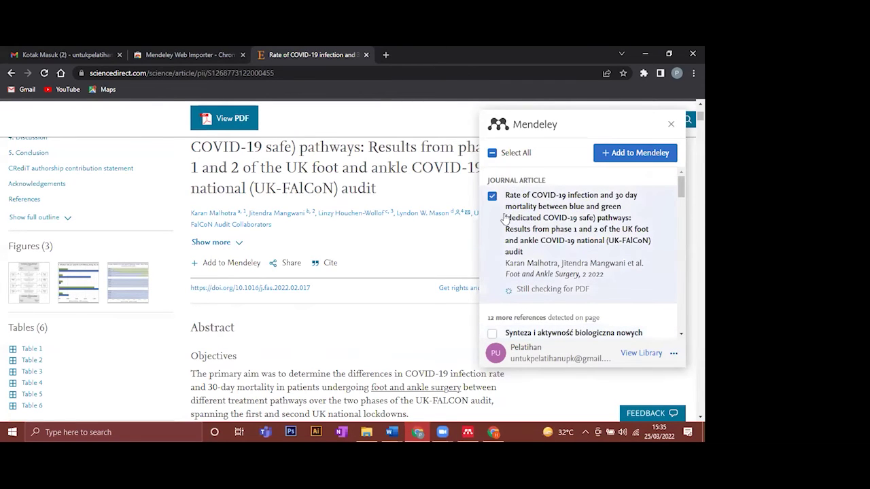
pyautogui.click(491, 198)
pyautogui.click(492, 198)
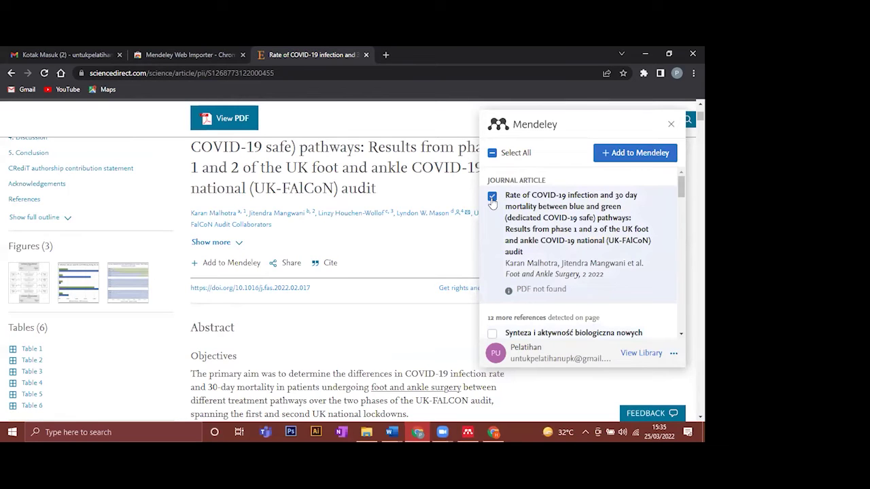
pyautogui.click(639, 153)
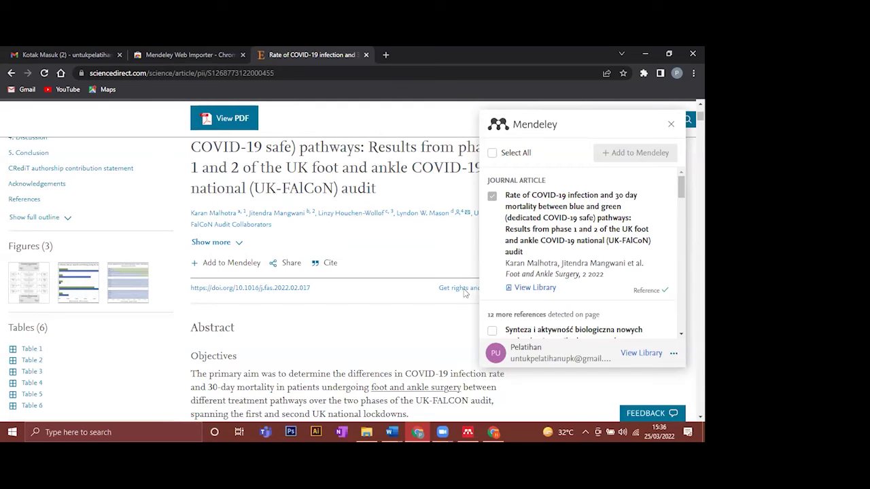
pyautogui.click(469, 432)
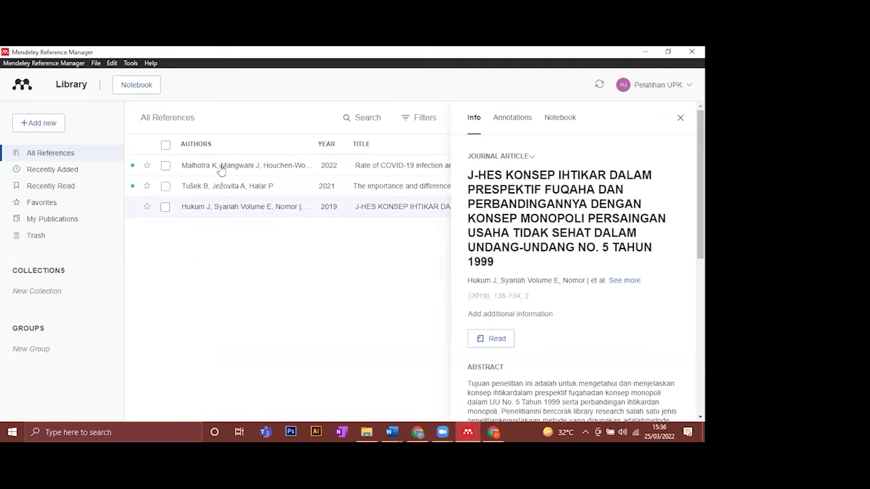
# - Close the Info panel to show all three references, then bring up File Explorer
pyautogui.click(680, 118)
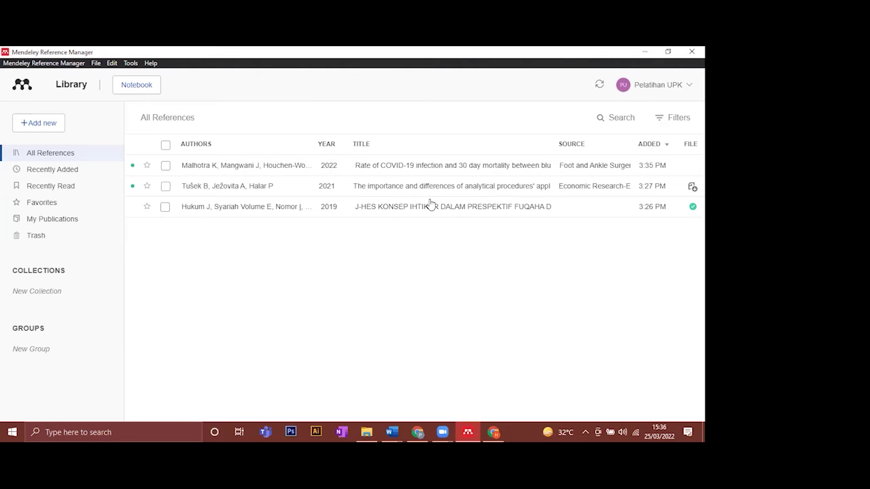
pyautogui.click(367, 431)
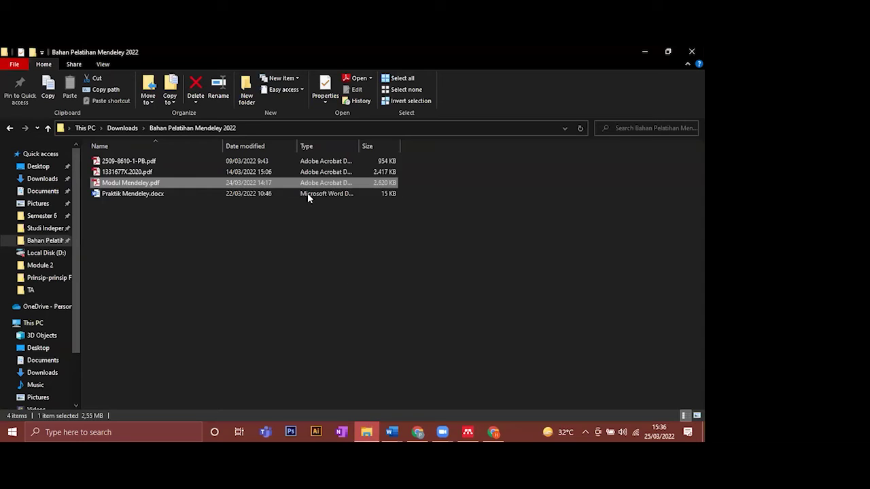
# - Open Praktik Mendeley.docx in Word and launch Mendeley Cite from the References tab
pyautogui.click(178, 197)
pyautogui.doubleClick(178, 194)
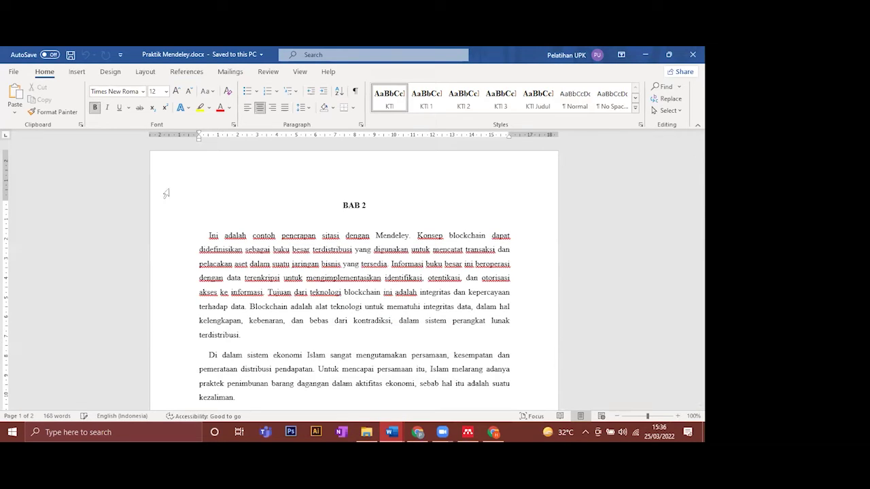
pyautogui.click(193, 74)
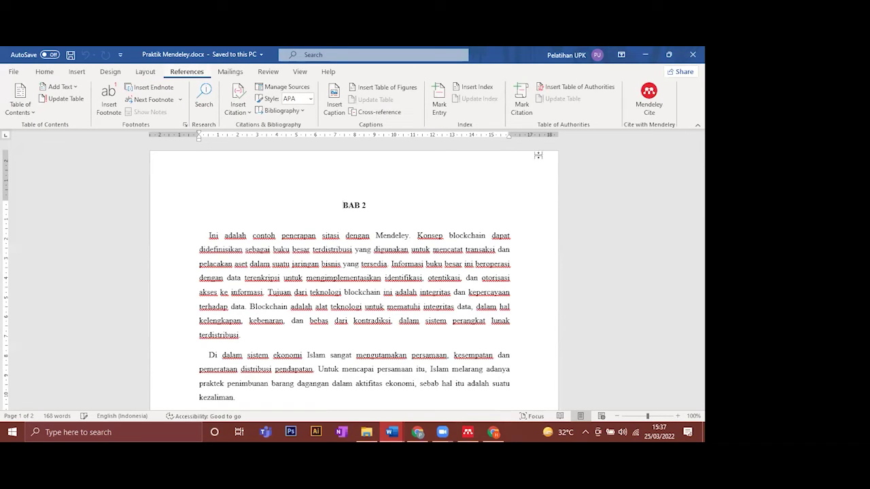
pyautogui.click(653, 113)
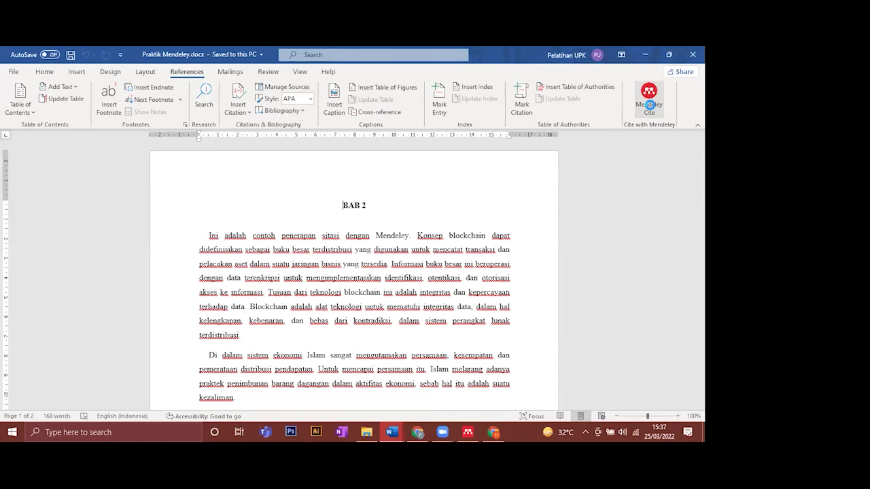
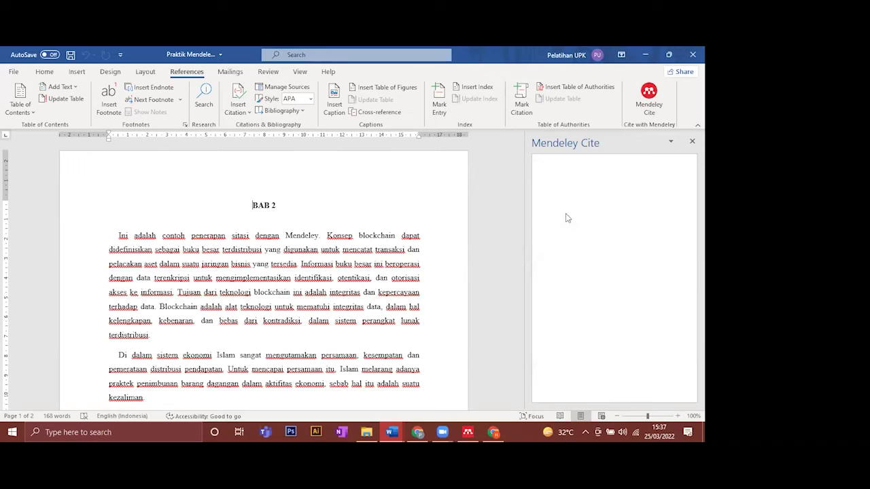
# - Launch Mendeley Cite, restart it past the add-in loading error, and begin setup with Get started
pyautogui.click(649, 98)
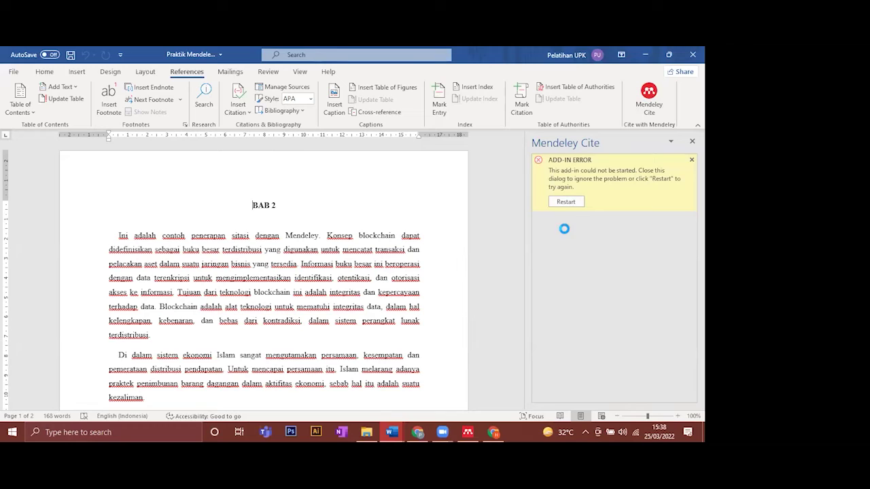
pyautogui.click(567, 204)
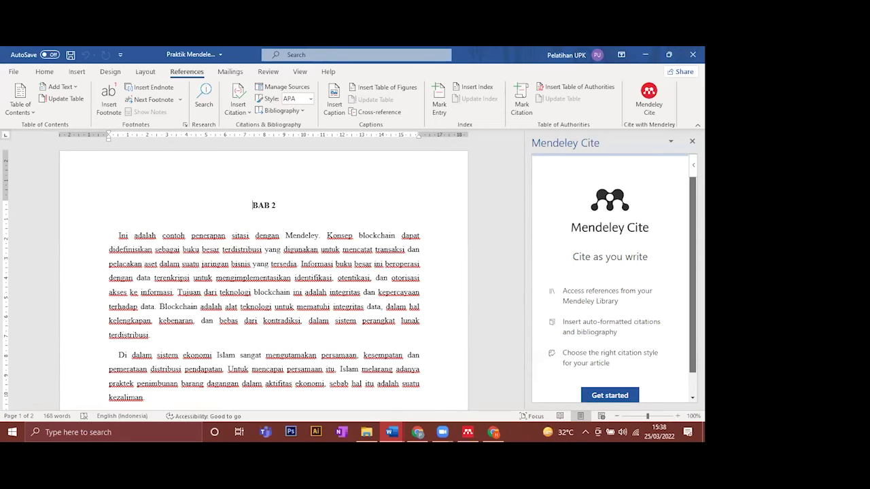
pyautogui.scroll(-1, 685, 240)
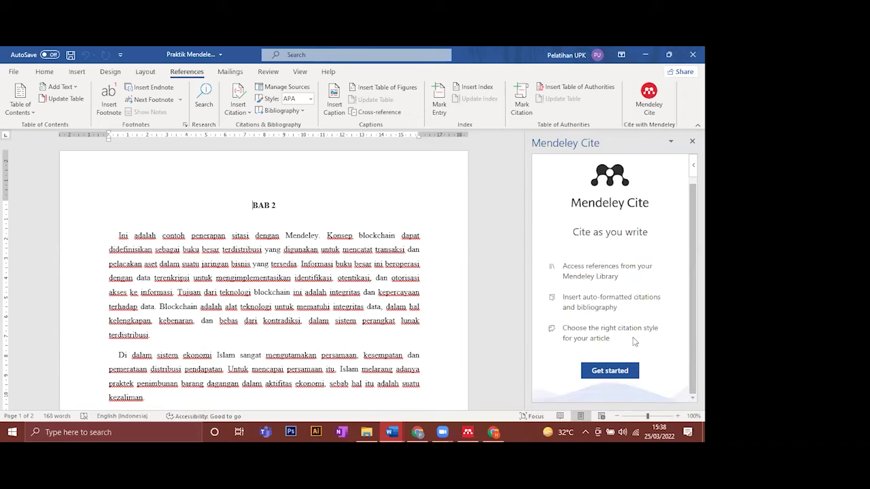
pyautogui.click(615, 371)
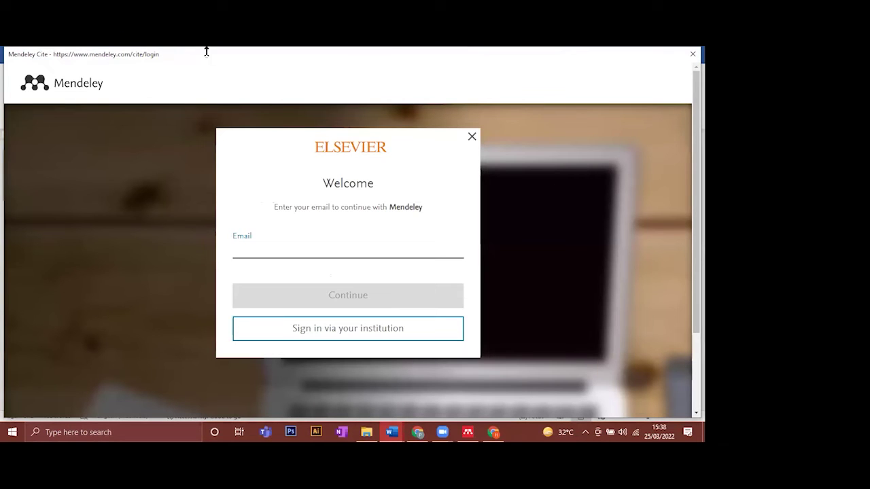
# - Sign in to Mendeley Cite with the account e-mail and password, leaving Stay signed in unchecked
pyautogui.moveTo(214, 58); pyautogui.dragTo(217, 59)
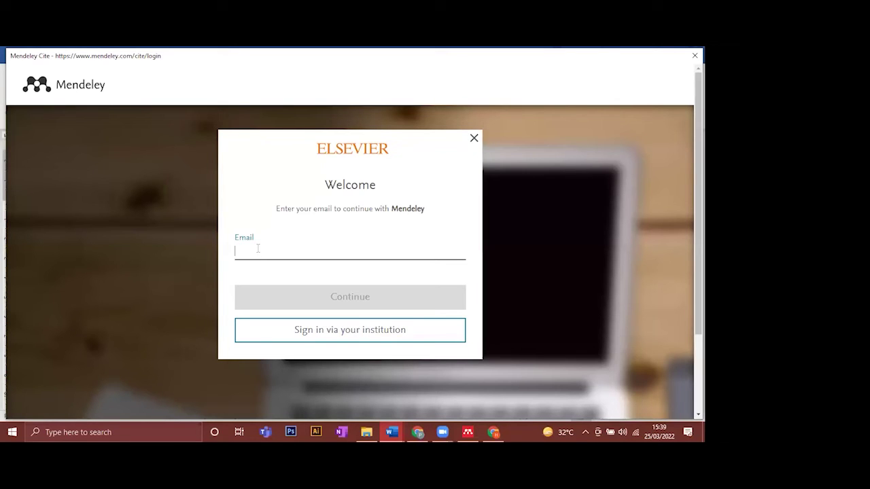
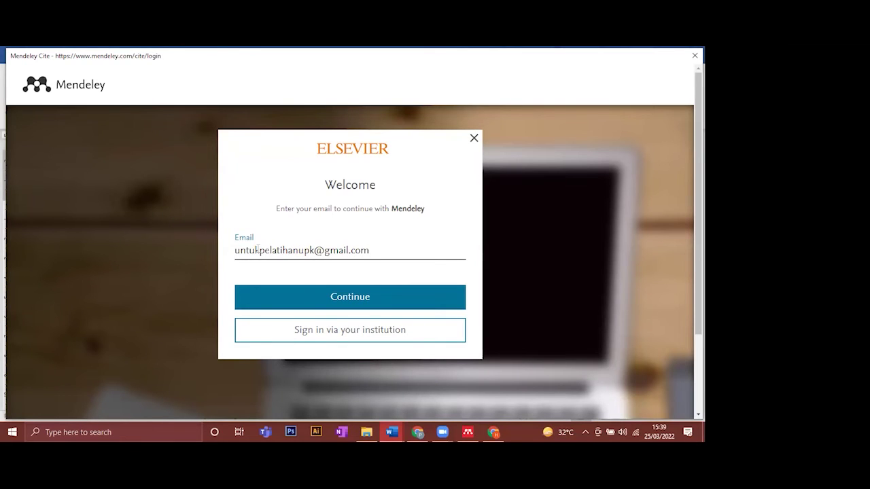
pyautogui.click(350, 297)
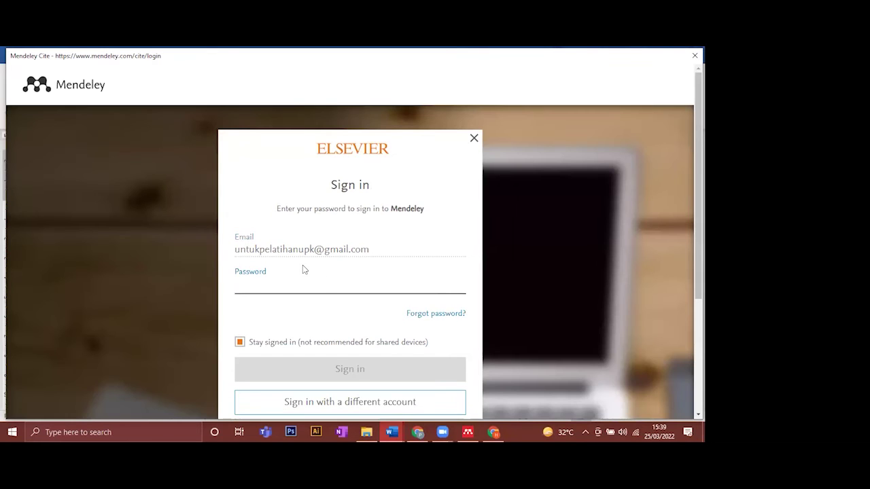
pyautogui.write('••••••••')
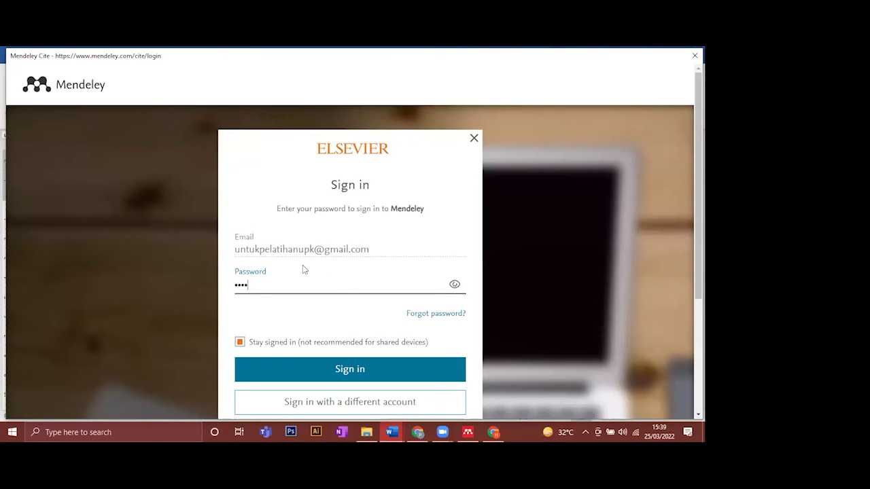
pyautogui.write('•••••••')
pyautogui.scroll(-1, 248, 311)
pyautogui.click(268, 290)
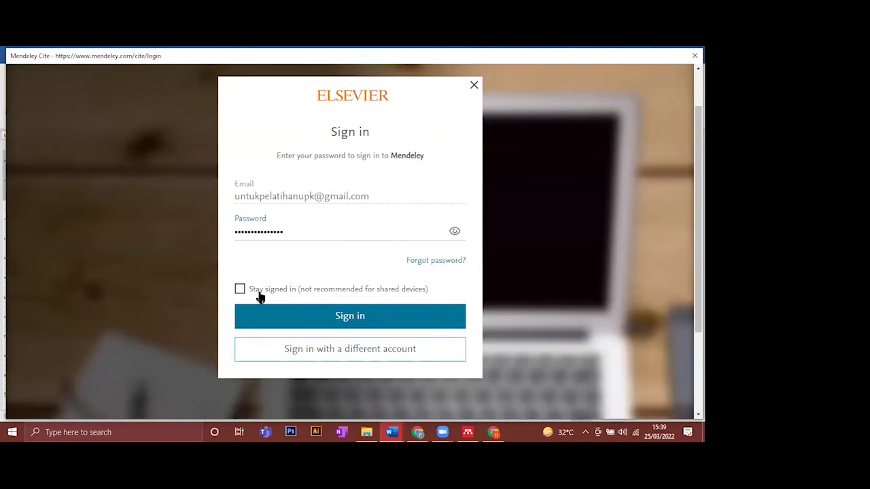
pyautogui.click(331, 319)
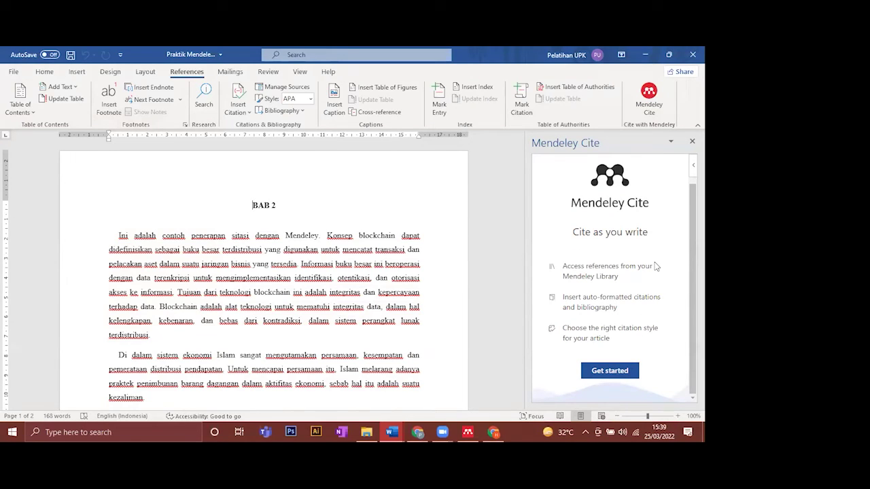
pyautogui.scroll(1, 656, 265)
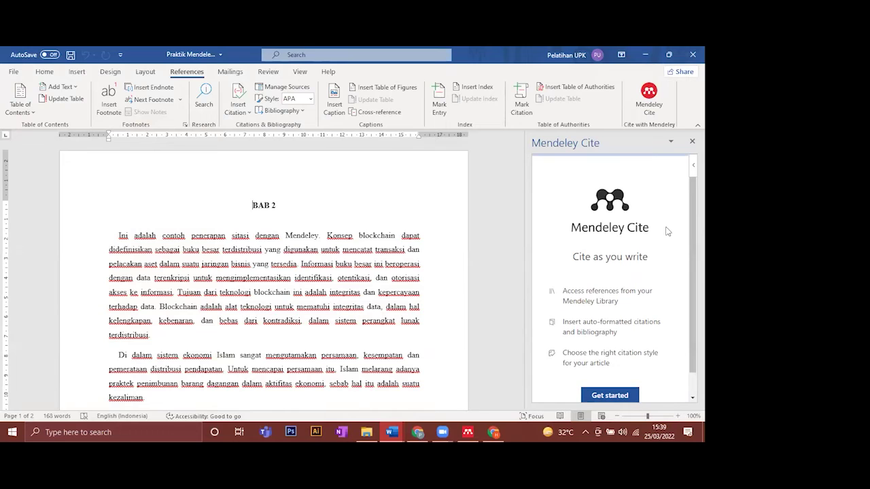
pyautogui.scroll(-1, 656, 287)
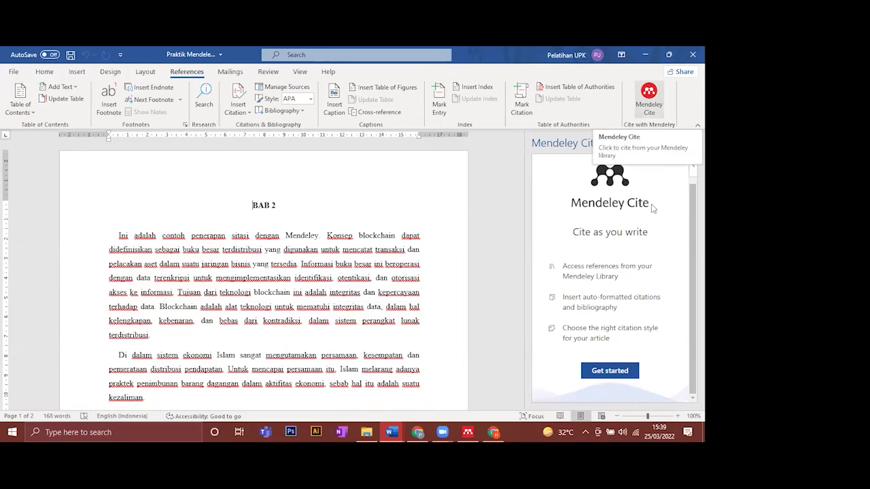
pyautogui.click(597, 369)
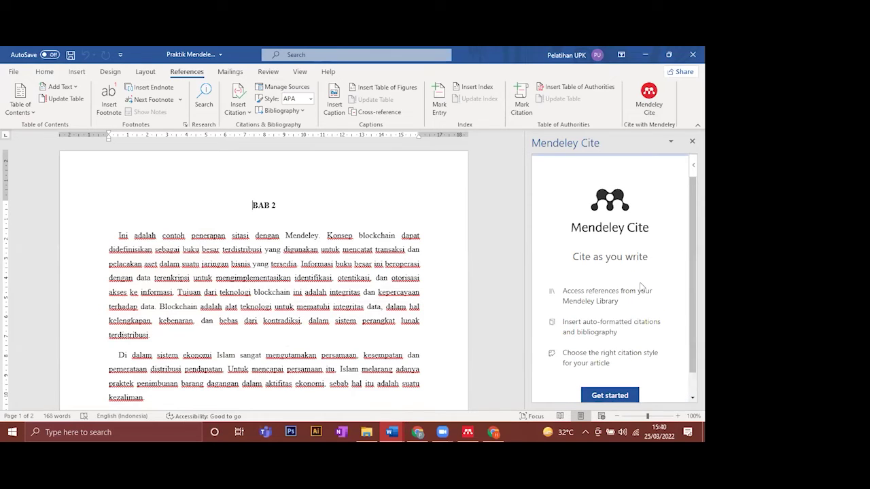
pyautogui.scroll(-1, 639, 286)
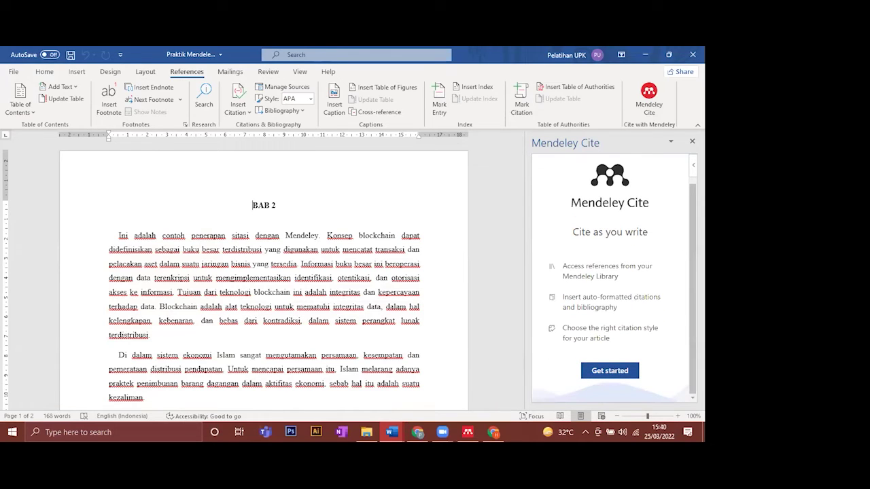
pyautogui.click(657, 104)
pyautogui.click(657, 104)
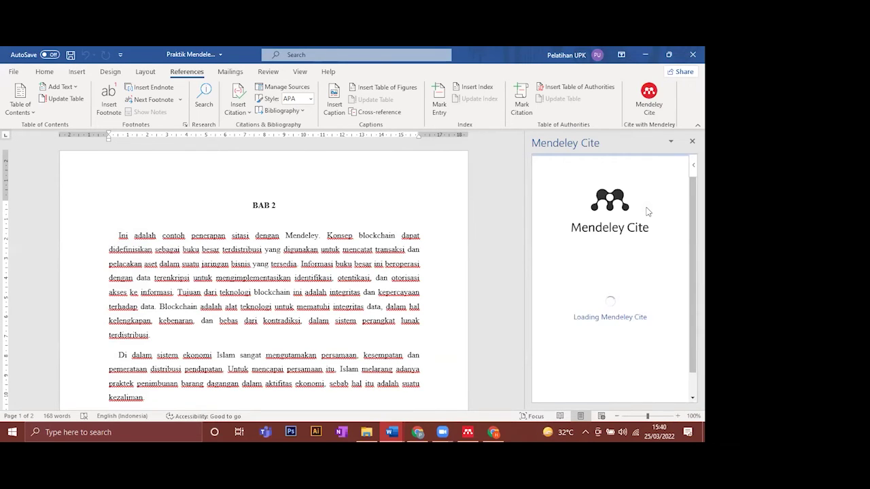
# - Sign in again with the autofilled account e-mail and the account password so the references load
pyautogui.click(609, 394)
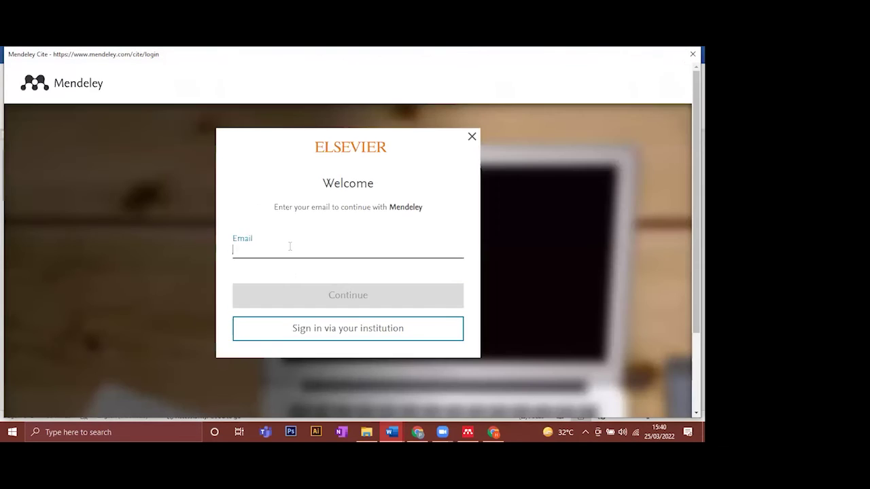
pyautogui.write('p')
pyautogui.press('BackSpace')
pyautogui.write('untu')
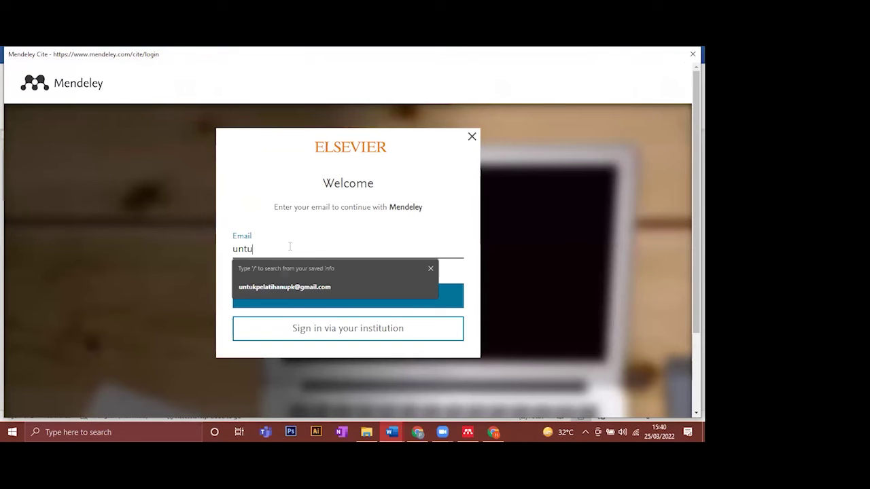
pyautogui.click(329, 291)
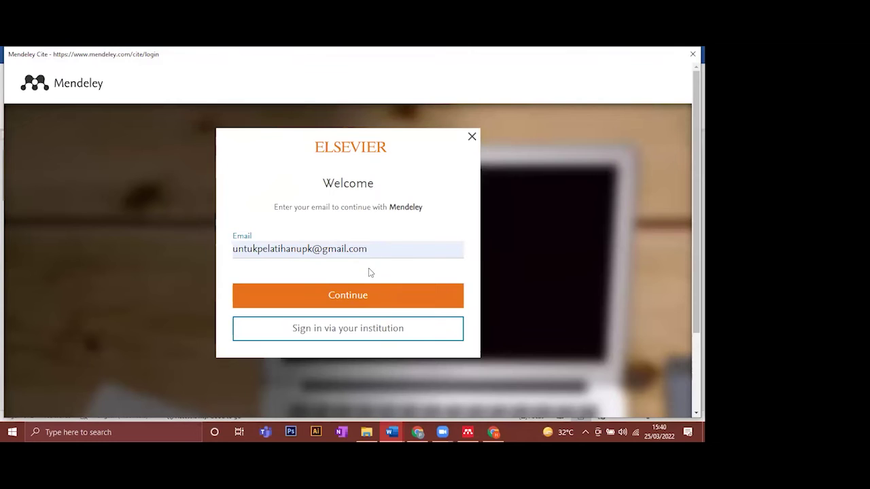
pyautogui.click(369, 286)
pyautogui.scroll(-2, 316, 297)
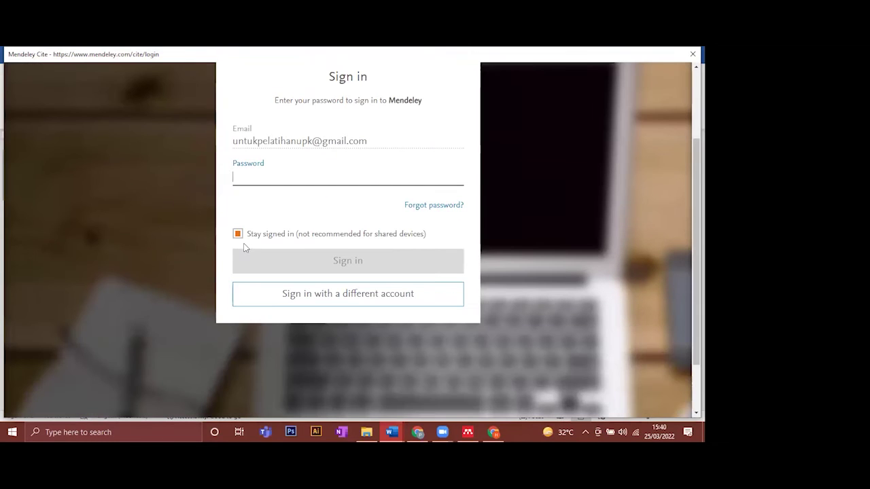
pyautogui.click(270, 178)
pyautogui.write('••••••••••')
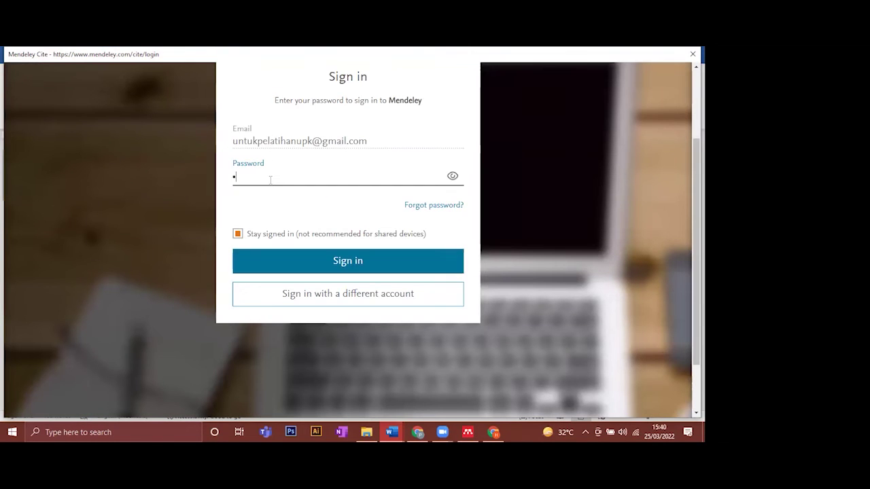
pyautogui.write('•••••')
pyautogui.click(299, 260)
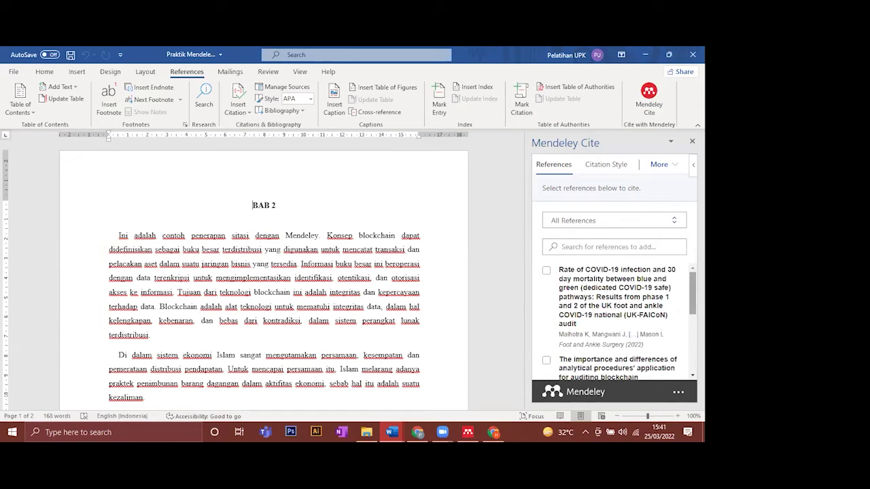
# - Scroll the Mendeley Cite reference list down to the J-HES entry
pyautogui.scroll(-3, 681, 296)
pyautogui.scroll(-2, 619, 322)
pyautogui.scroll(6, 544, 281)
pyautogui.scroll(-4, 615, 320)
pyautogui.scroll(1, 618, 322)
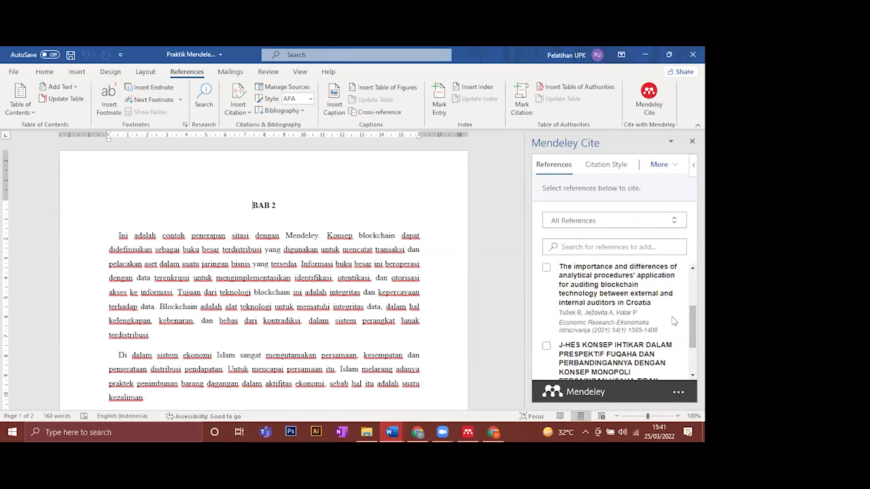
pyautogui.scroll(-2, 673, 321)
pyautogui.scroll(-1, 619, 322)
pyautogui.scroll(1, 619, 322)
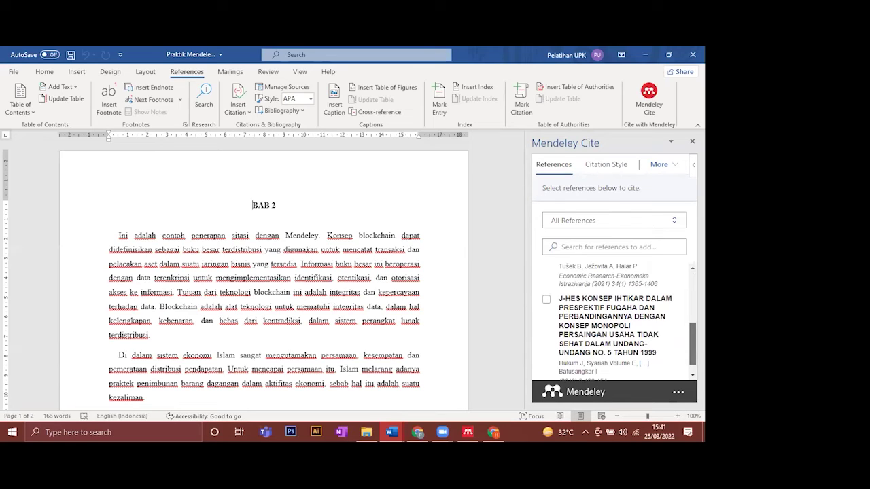
pyautogui.scroll(-1, 618, 319)
# - Select the text of the J-HES entry's author line
pyautogui.moveTo(583, 347); pyautogui.dragTo(564, 350)
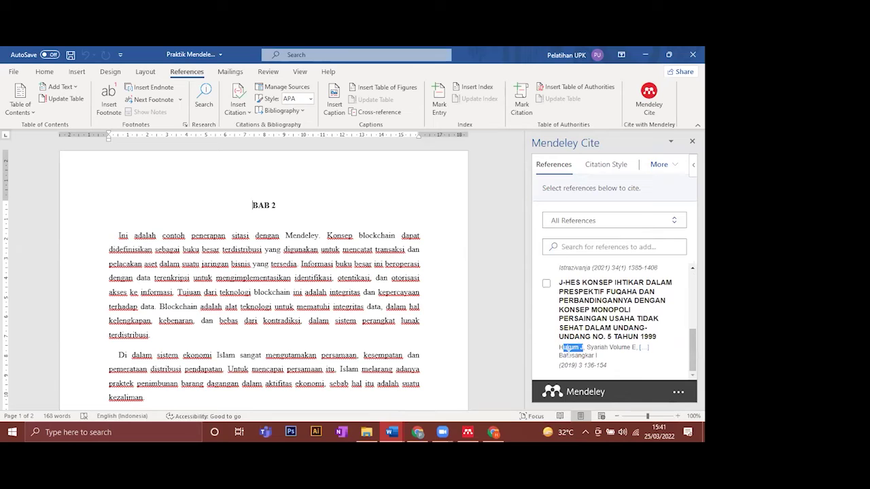
pyautogui.moveTo(583, 348); pyautogui.dragTo(590, 348)
pyautogui.moveTo(589, 347); pyautogui.dragTo(558, 299)
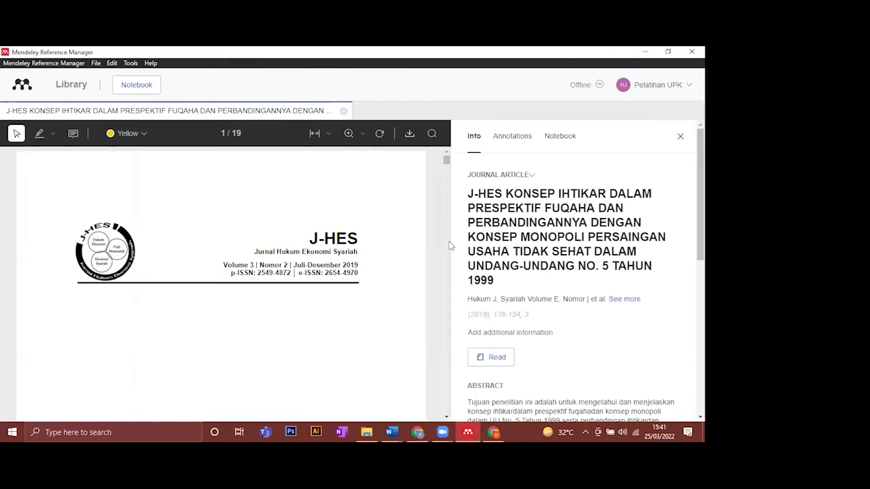
# - Delete the first bogus J-HES author entries, including the Batusangkar, Iain line
pyautogui.click(565, 299)
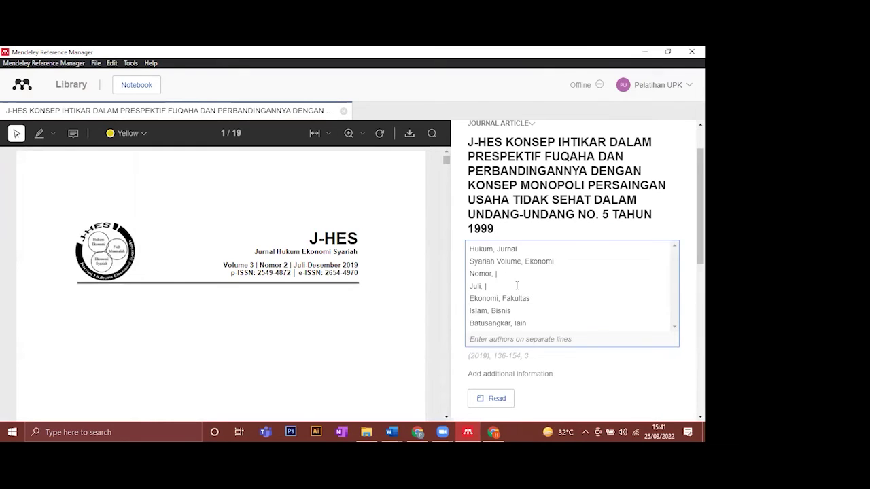
pyautogui.tripleClick(591, 248)
pyautogui.press('BackSpace')
pyautogui.press('Delete')
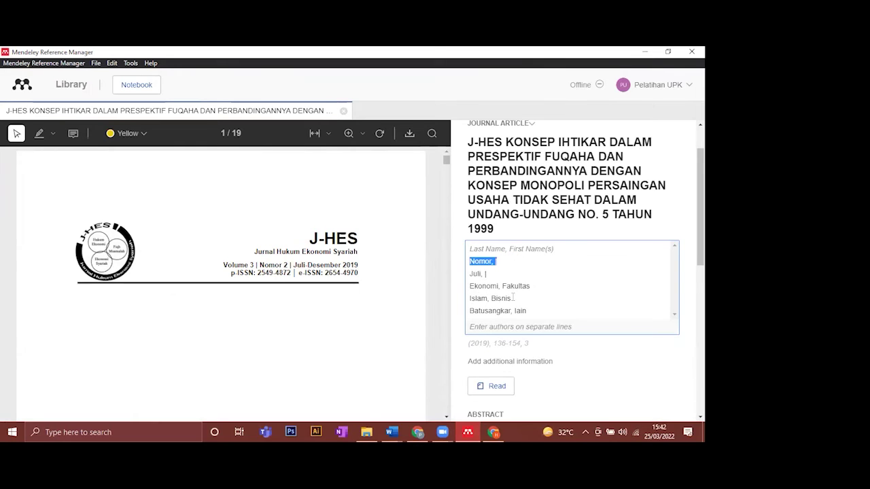
pyautogui.tripleClick(483, 261)
pyautogui.click(464, 291)
pyautogui.click(547, 247)
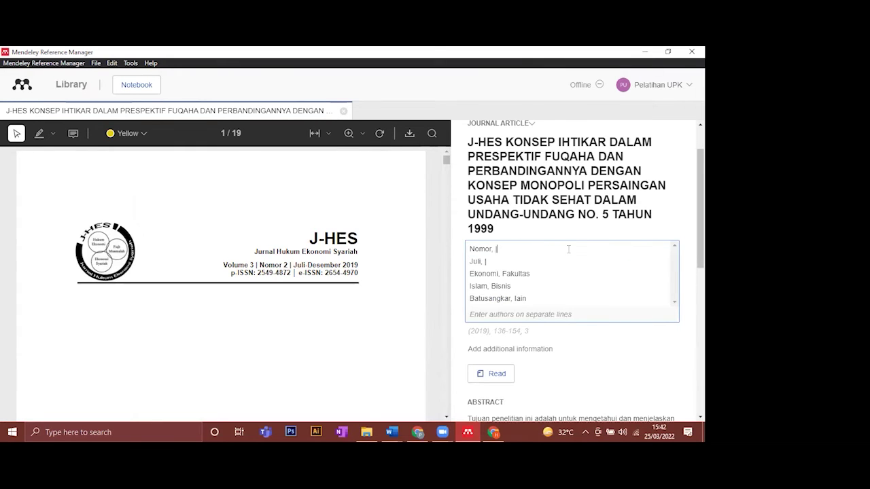
pyautogui.click(504, 257)
pyautogui.hotkey('ctrl', 'End')
pyautogui.hotkey('shift', 'Home')
pyautogui.press('BackSpace')
pyautogui.hotkey('shift', 'Up')
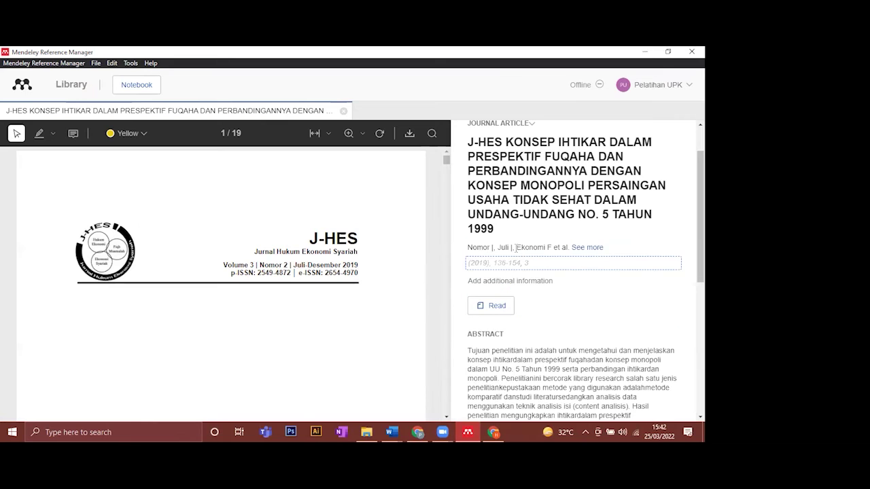
pyautogui.click(498, 248)
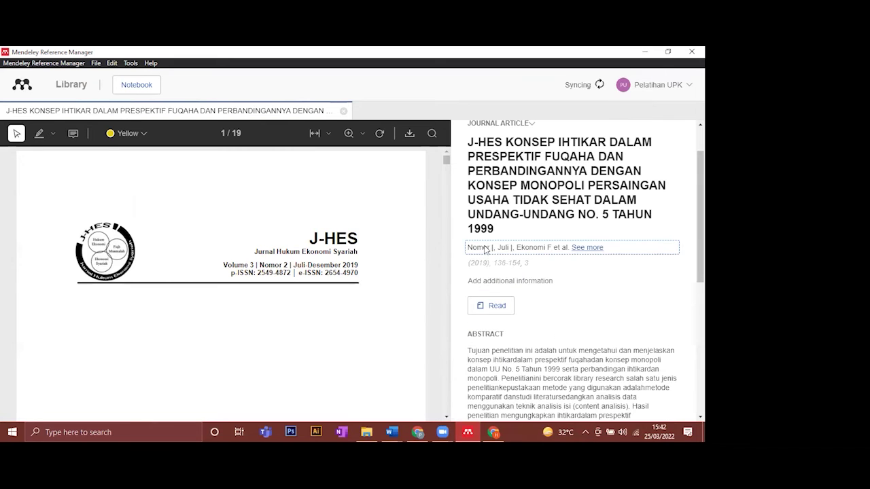
# - Remove the remaining junk authors Nomor, Ekonomi, Fakultas and Islam, Bisnis
pyautogui.click(486, 248)
pyautogui.click(469, 253)
pyautogui.press('Return')
pyautogui.press('BackSpace')
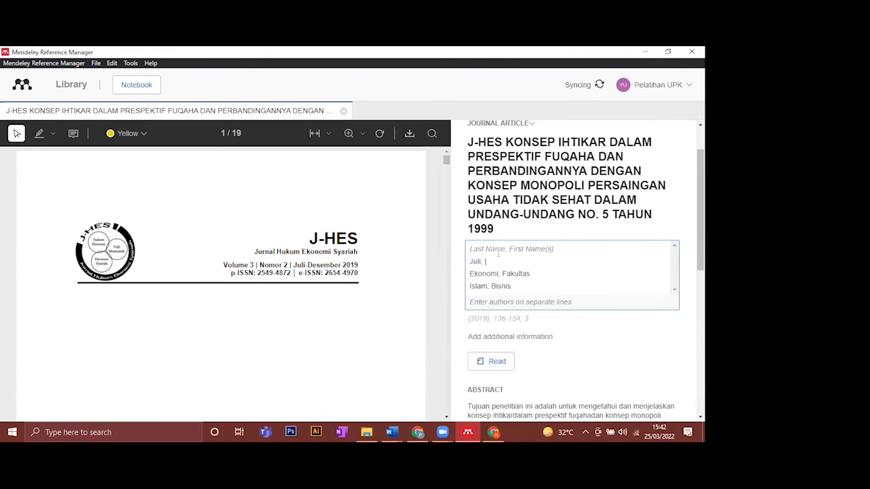
pyautogui.press('Tab')
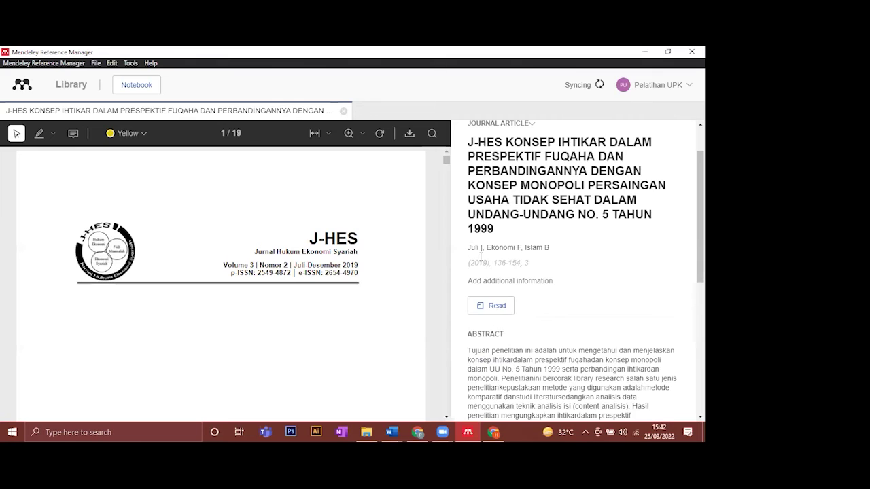
pyautogui.click(480, 256)
pyautogui.tripleClick(514, 261)
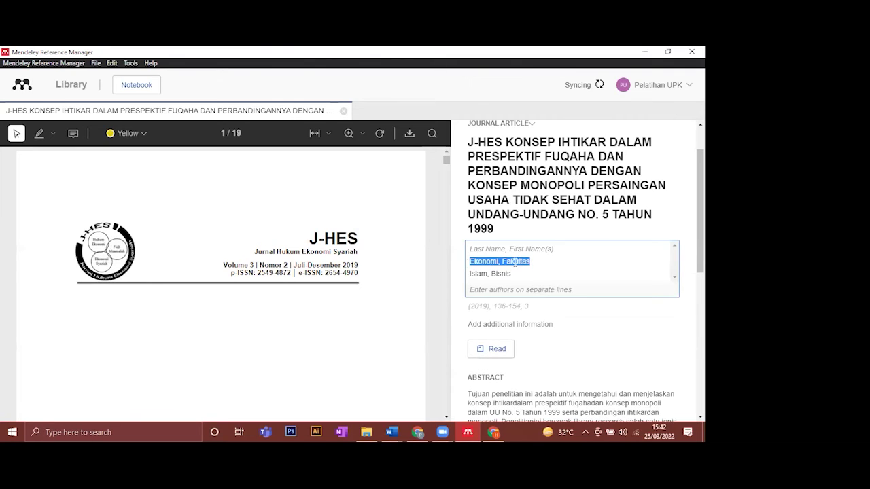
pyautogui.press('BackSpace')
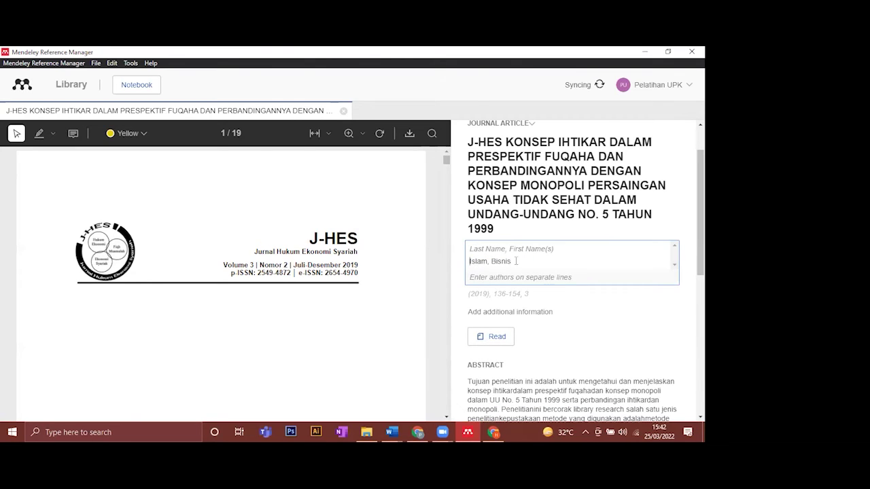
pyautogui.tripleClick(516, 261)
pyautogui.press('BackSpace')
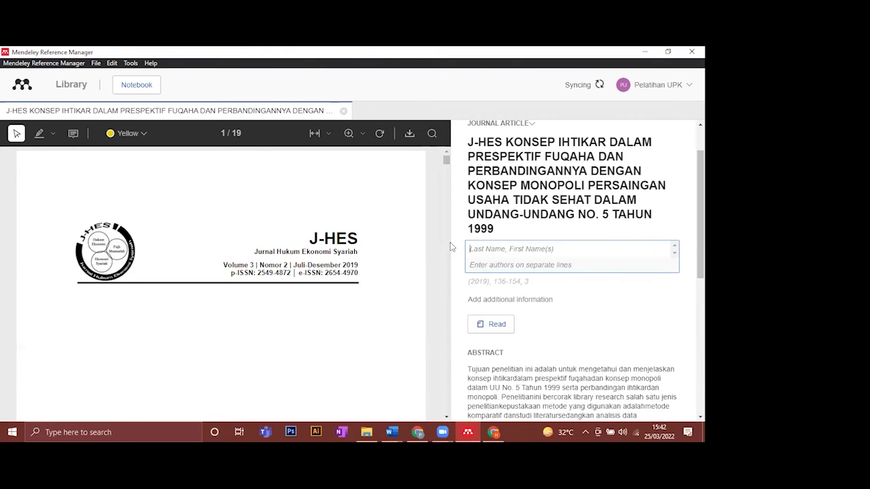
pyautogui.scroll(-1, 334, 291)
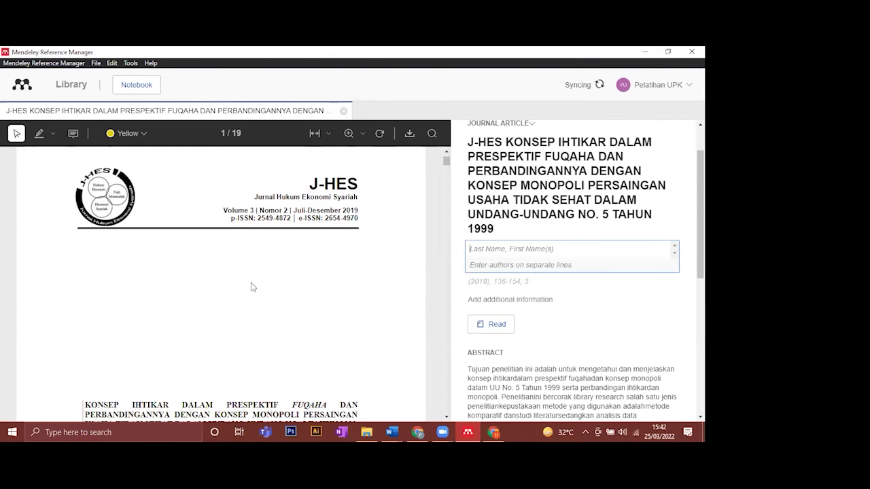
pyautogui.scroll(-2, 253, 287)
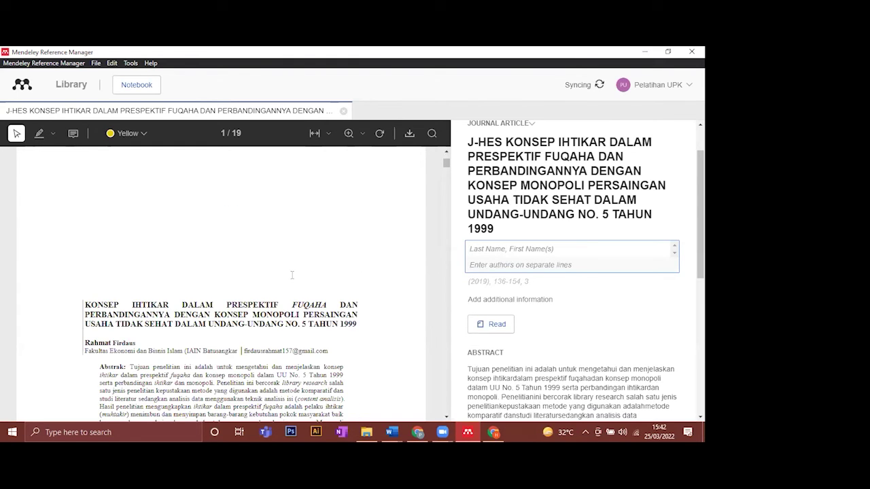
pyautogui.scroll(-1, 292, 275)
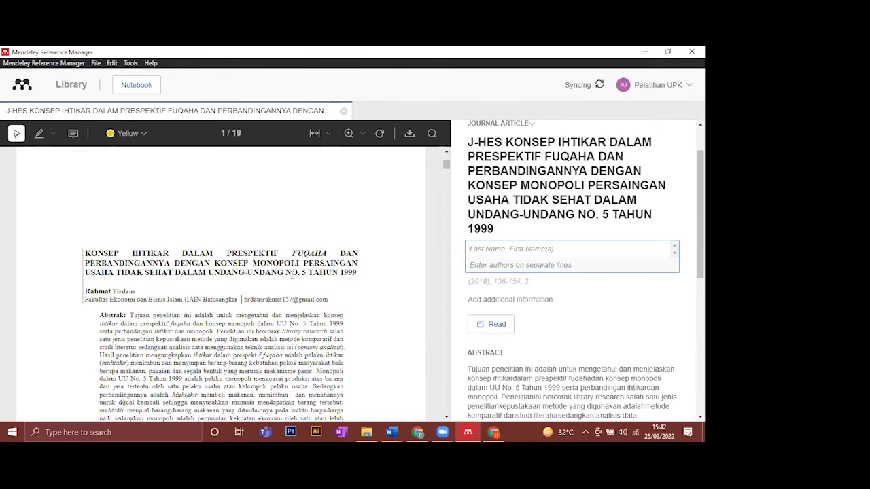
pyautogui.scroll(-1, 292, 274)
pyautogui.write('Firdaus, R')
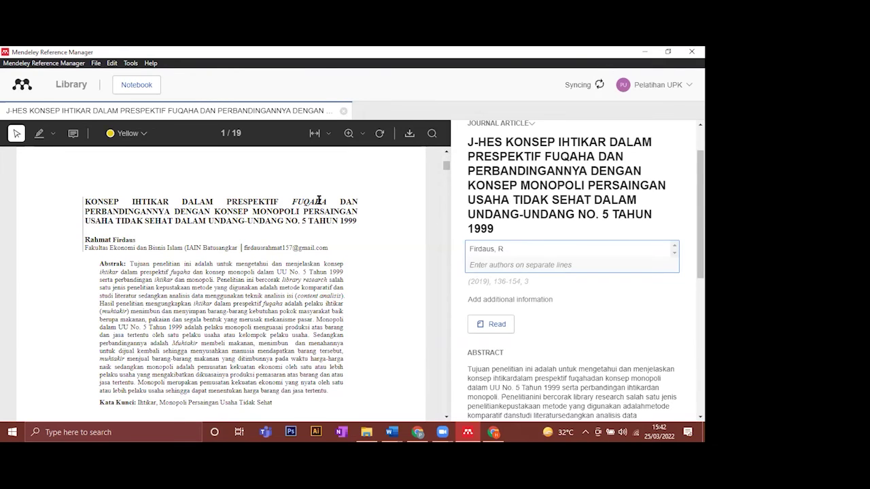
pyautogui.write('ahmat')
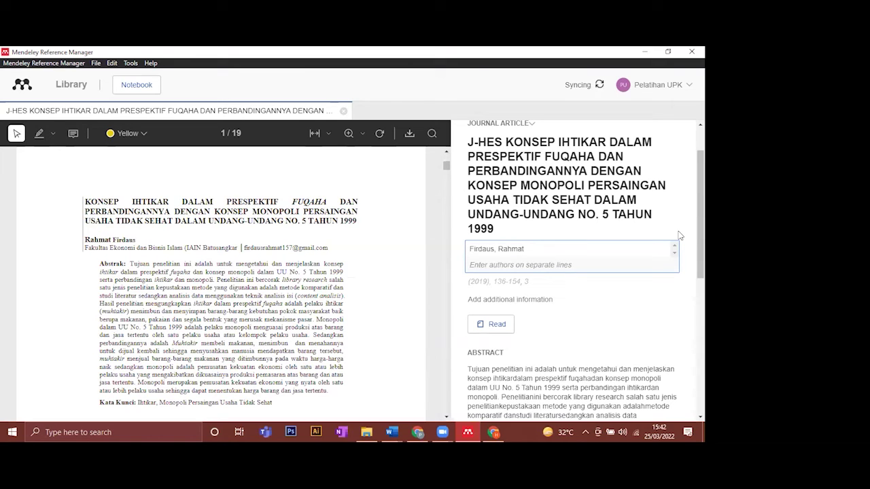
pyautogui.click(666, 288)
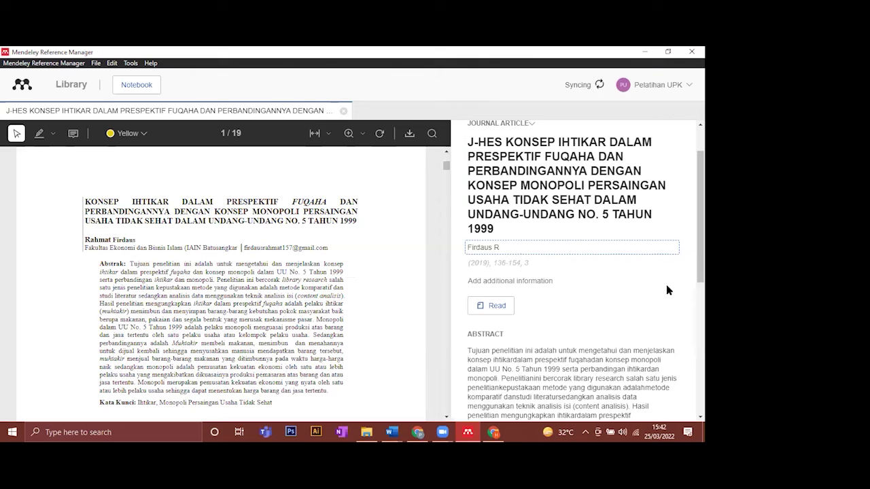
pyautogui.click(391, 432)
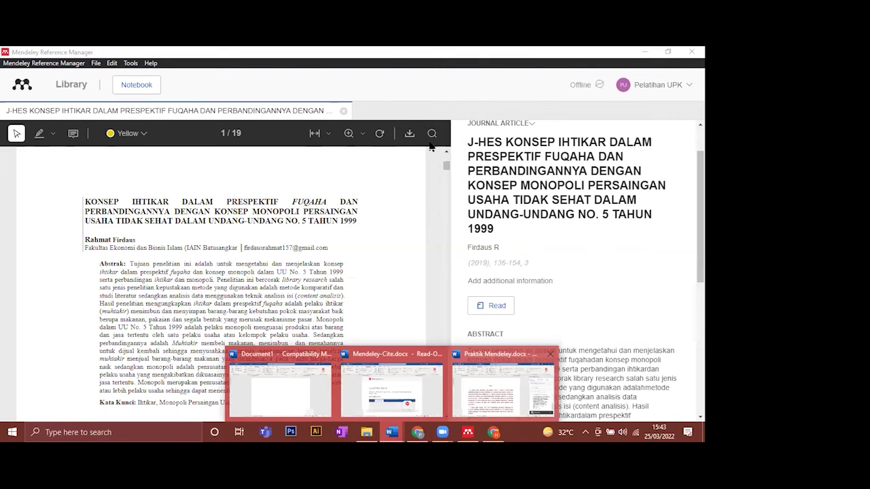
# - Refresh the document's citations with Mendeley Cite's Update From Library
pyautogui.click(502, 388)
pyautogui.click(662, 164)
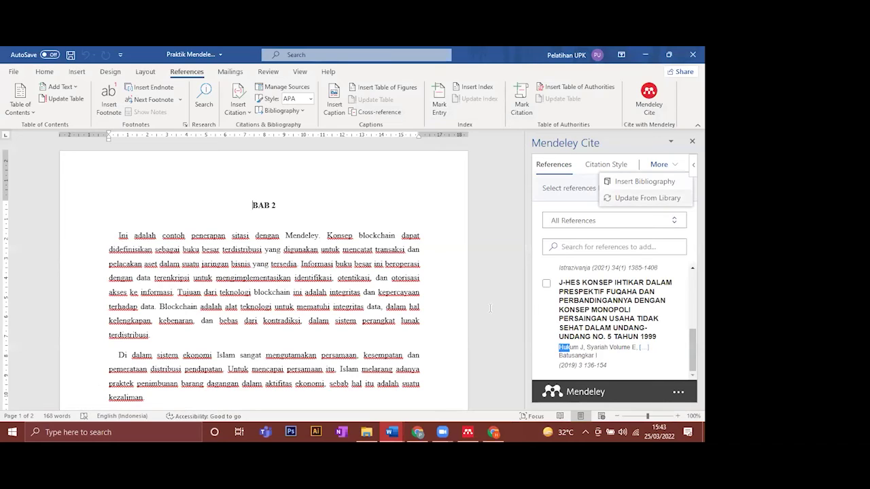
pyautogui.click(647, 198)
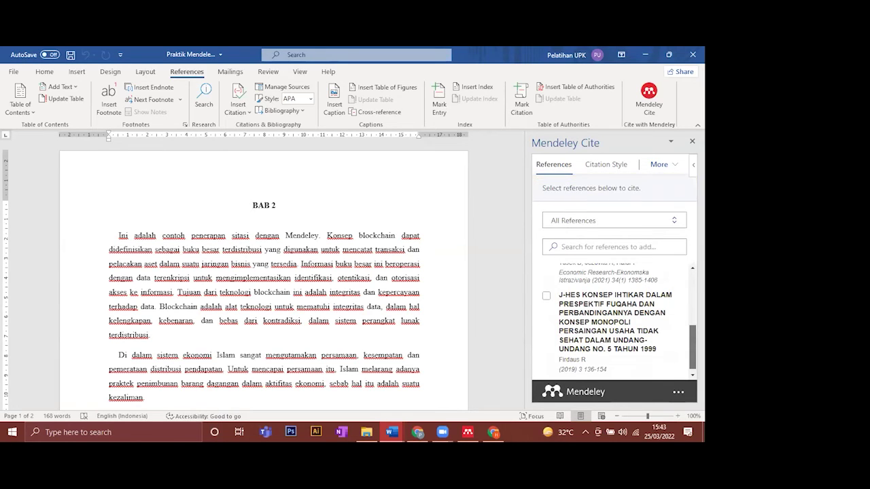
pyautogui.moveTo(693, 347)
pyautogui.mouseDown()
pyautogui.moveTo(692, 294)
pyautogui.moveTo(692, 349)
pyautogui.mouseUp()
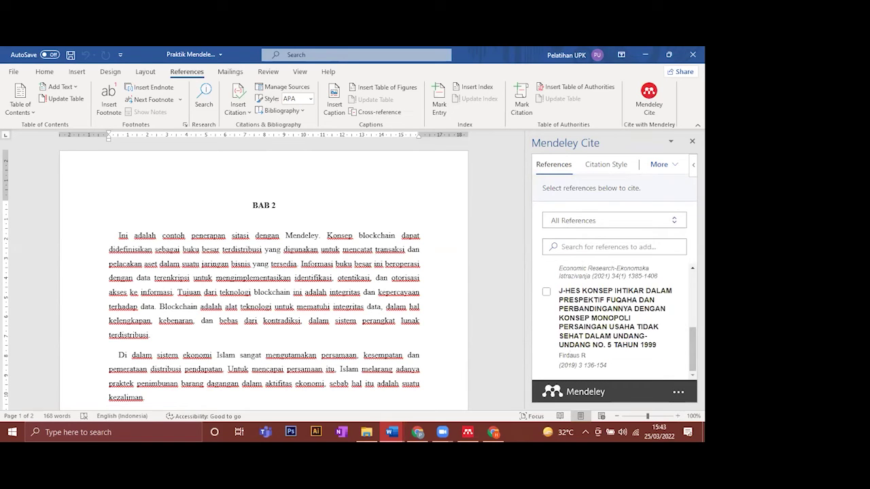
pyautogui.moveTo(693, 348); pyautogui.dragTo(692, 293)
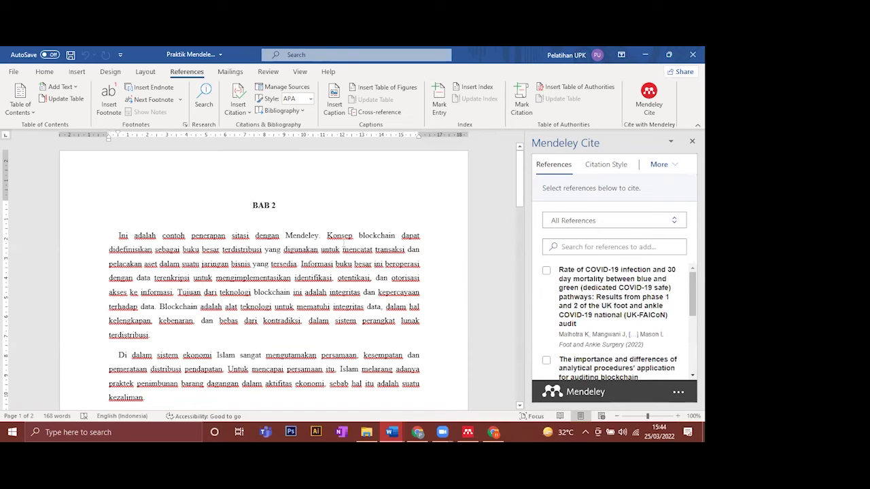
# - Add a new line after 'terdistribusi' at the end of the first paragraph
pyautogui.scroll(-3, 279, 303)
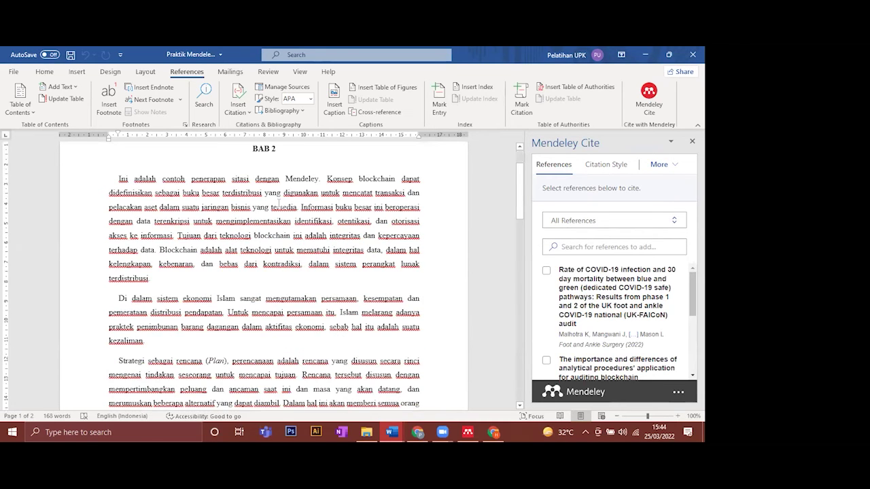
pyautogui.scroll(2, 239, 292)
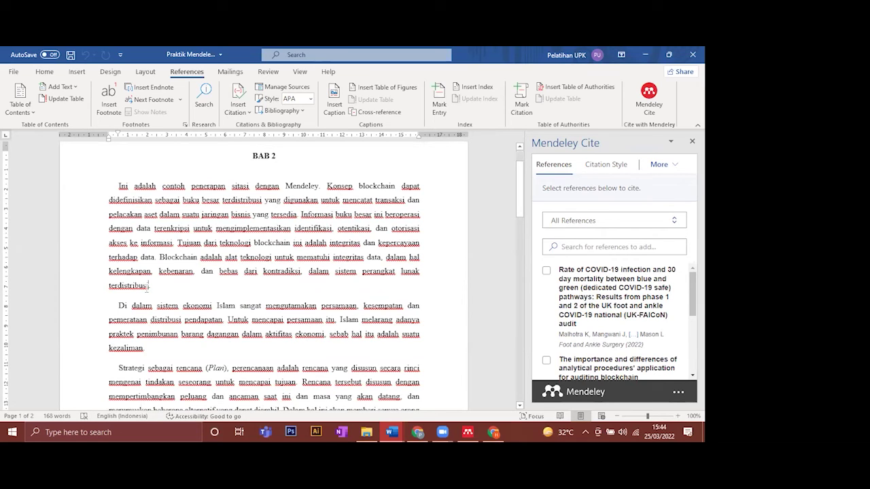
pyautogui.click(147, 288)
pyautogui.press('Return')
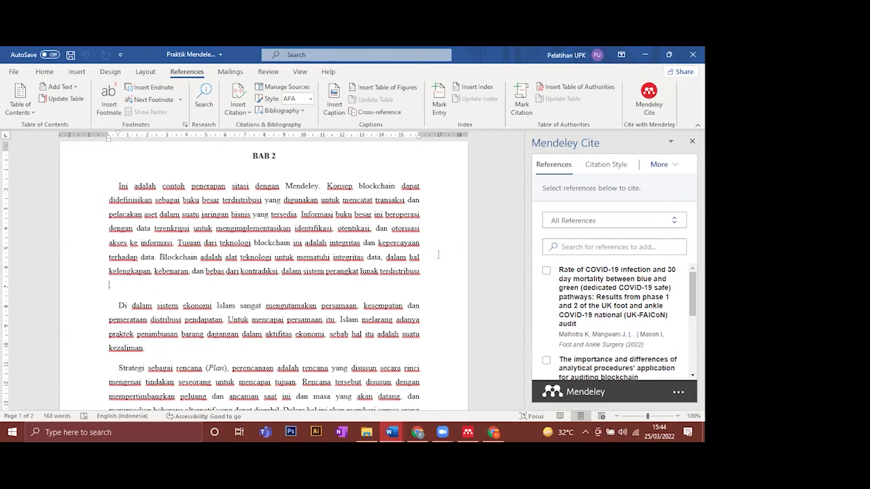
pyautogui.click(605, 166)
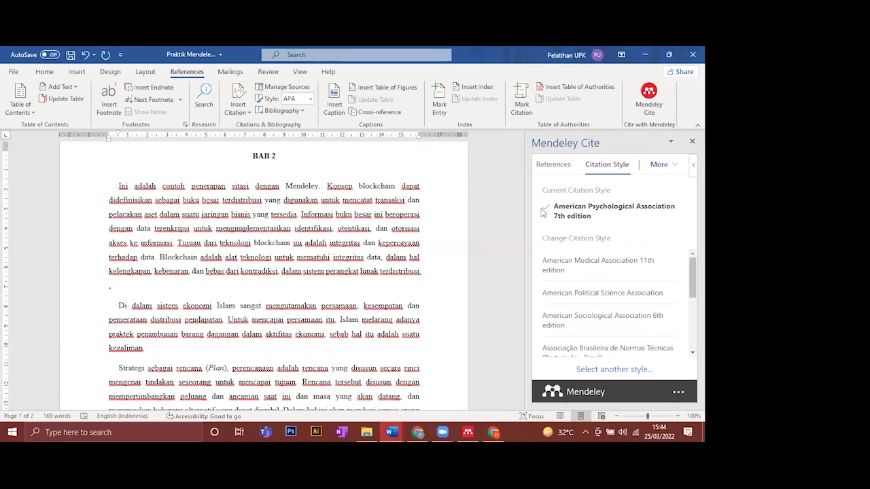
pyautogui.click(547, 208)
pyautogui.click(547, 211)
pyautogui.click(547, 207)
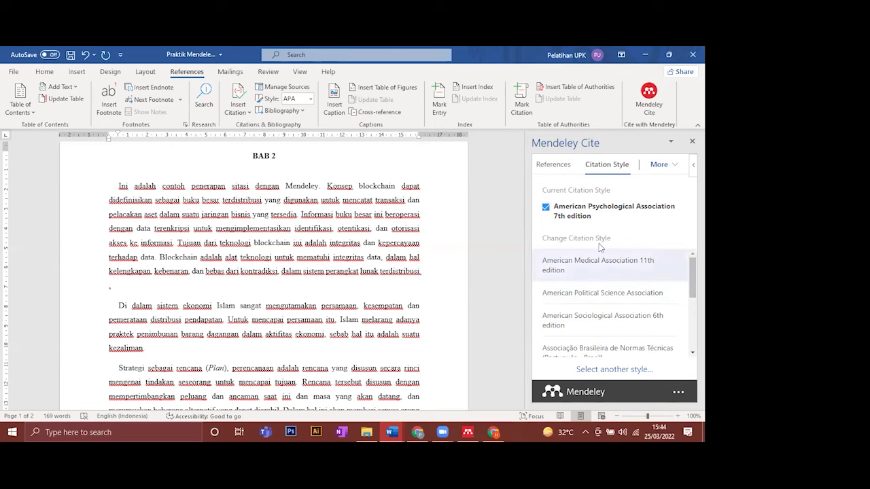
pyautogui.scroll(-1, 672, 277)
pyautogui.scroll(-1, 656, 347)
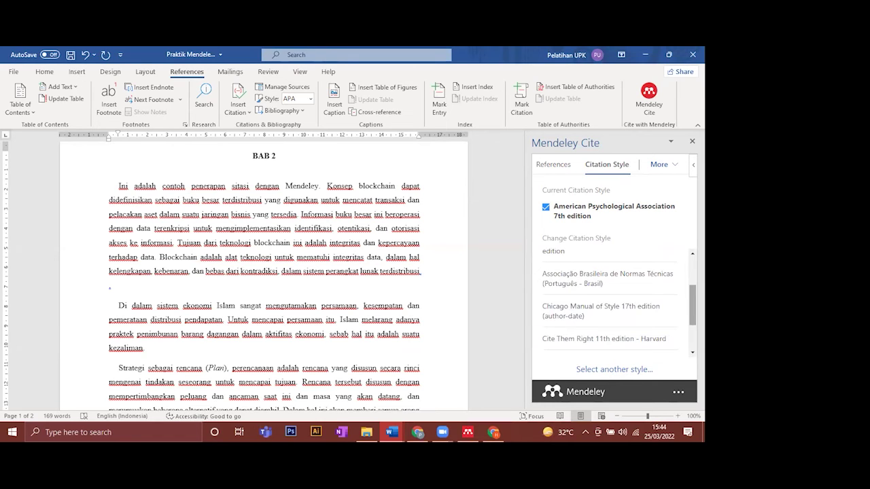
pyautogui.scroll(-2, 692, 305)
pyautogui.scroll(4, 614, 303)
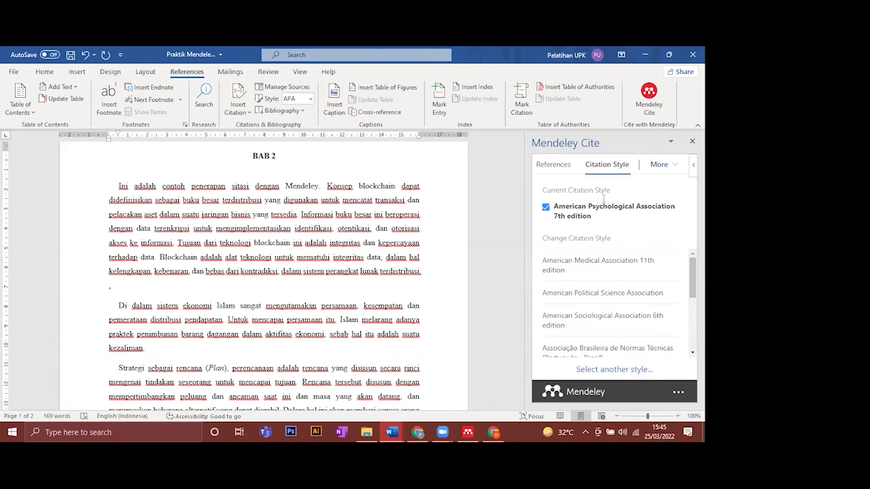
pyautogui.click(546, 206)
pyautogui.click(553, 166)
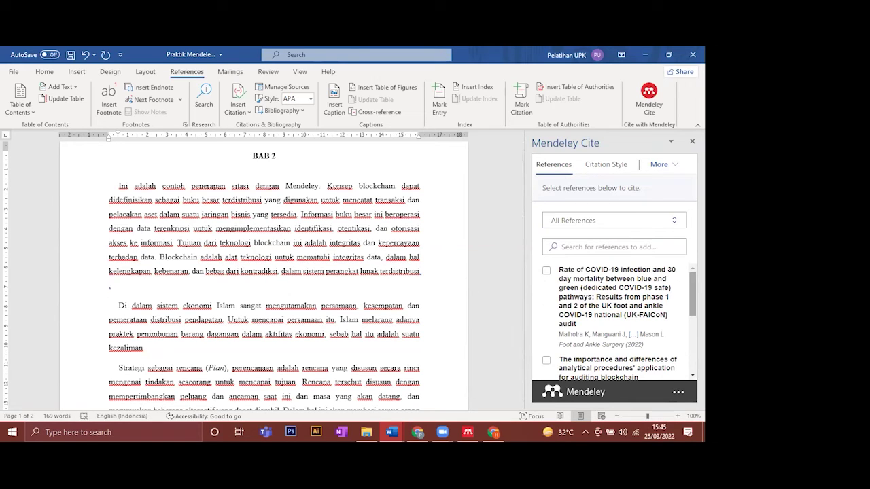
# - Insert the Malhotra et al. 2022 COVID-19 reference as a citation at the first paragraph's end
pyautogui.scroll(-1, 692, 292)
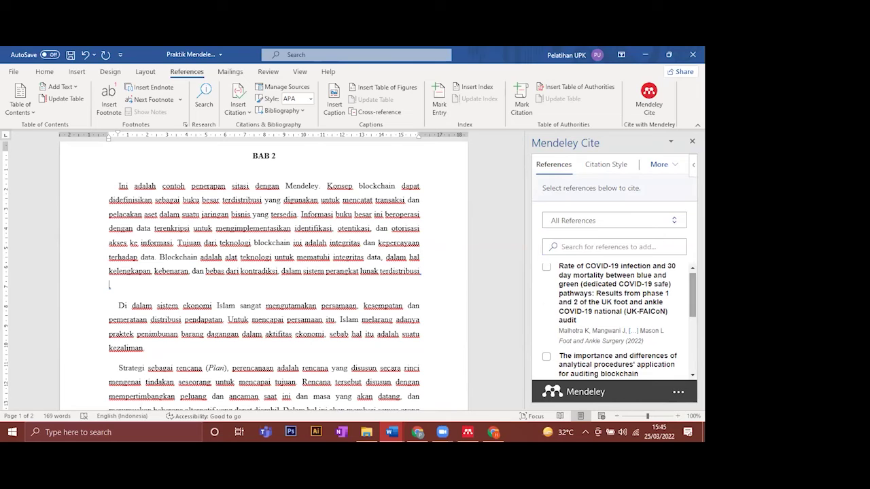
pyautogui.scroll(1, 547, 279)
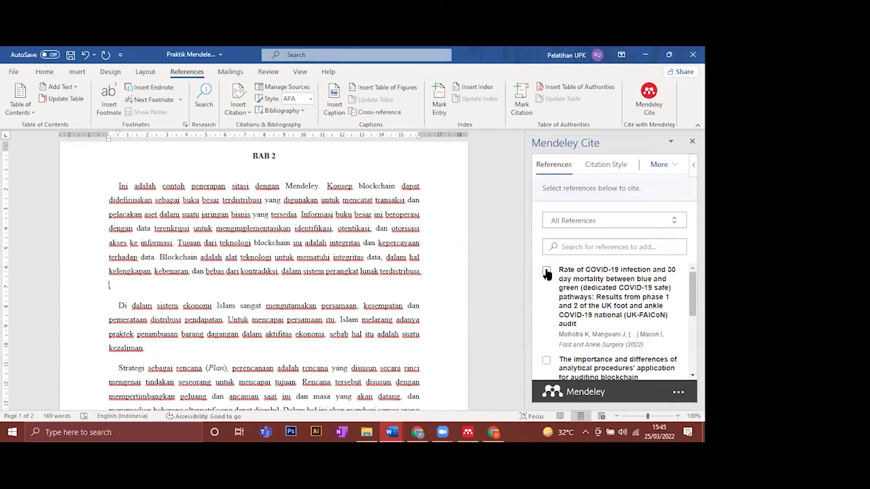
pyautogui.click(547, 273)
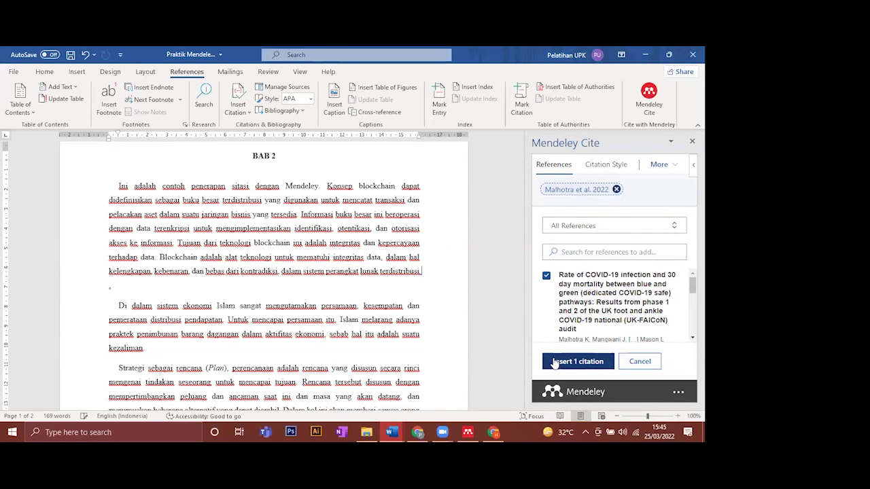
pyautogui.click(577, 361)
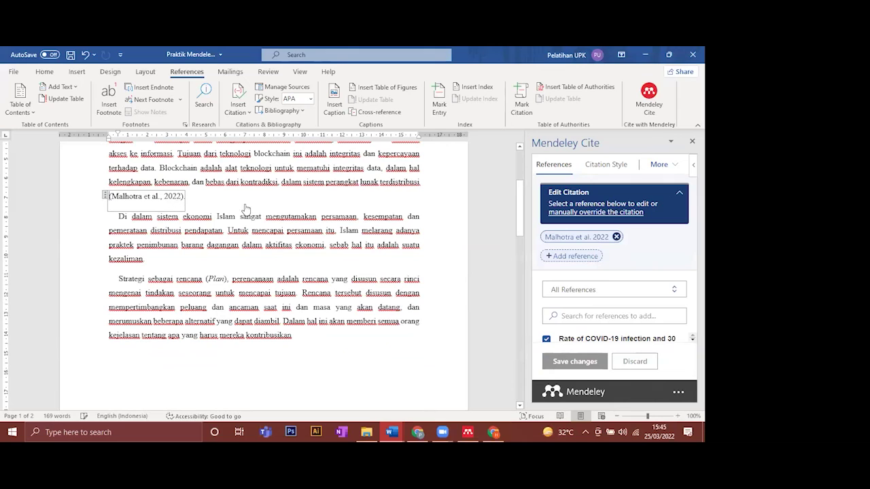
pyautogui.click(135, 206)
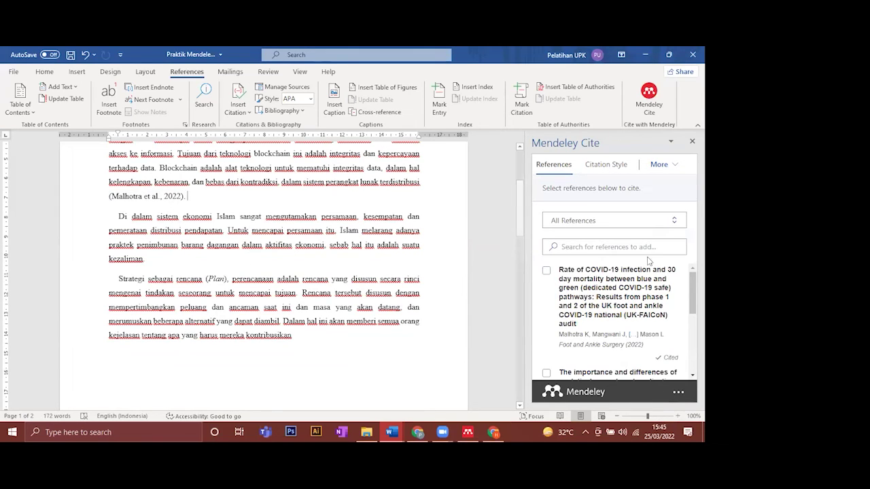
# - Cite Tušek et al. (2021) right after 'pendapatan'
pyautogui.click(224, 231)
pyautogui.write('.')
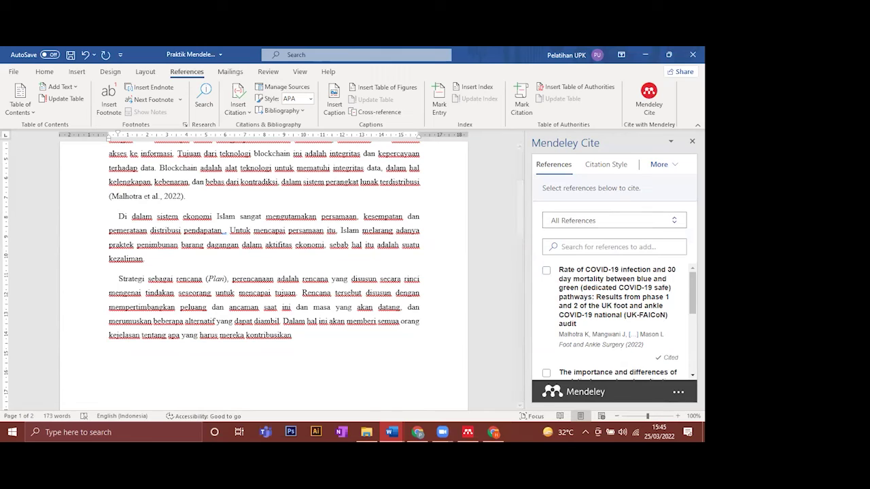
pyautogui.scroll(-3, 615, 319)
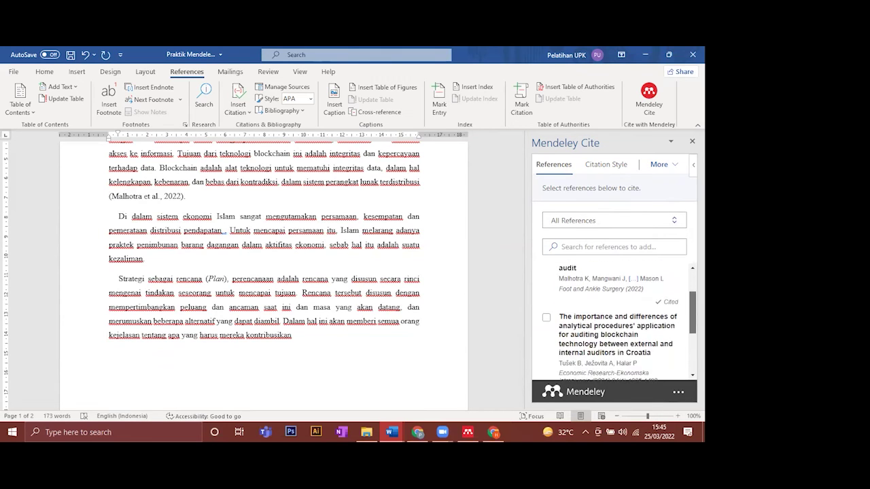
pyautogui.scroll(-1, 549, 281)
pyautogui.scroll(1, 549, 281)
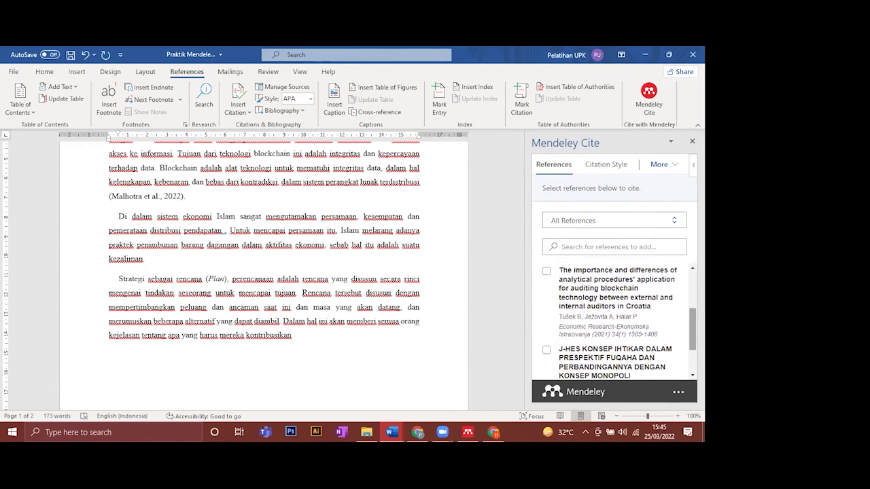
pyautogui.click(547, 274)
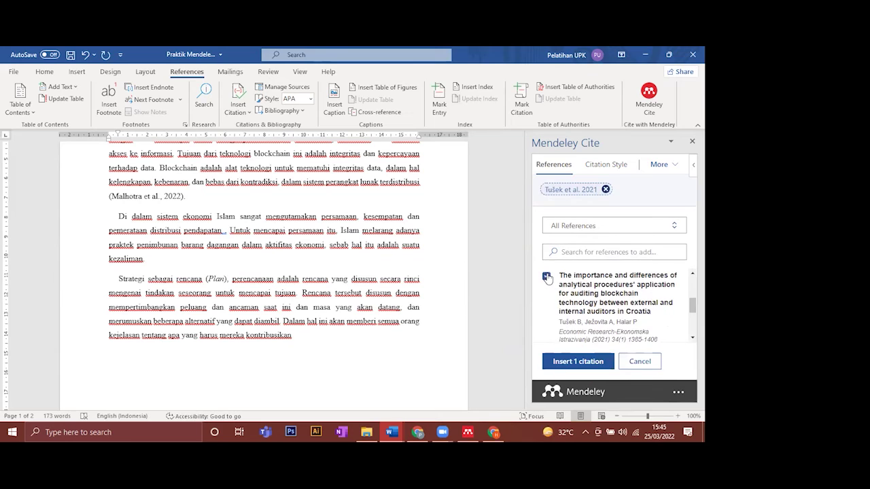
pyautogui.click(588, 362)
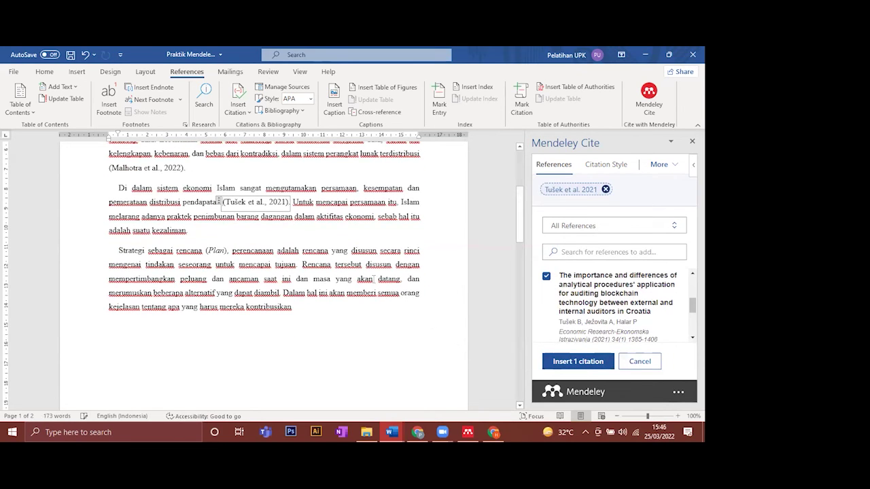
pyautogui.click(354, 246)
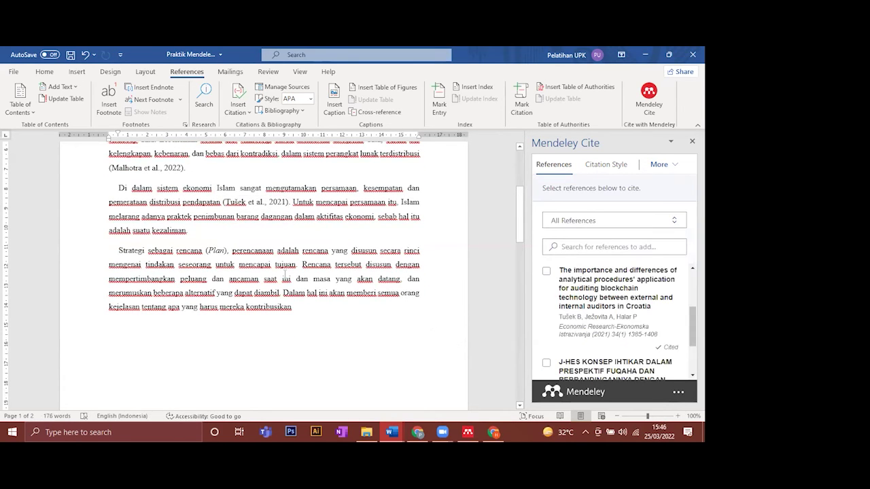
# - Cite Firdaus (2019) after 'kontribusikan' at the end of the Strategi paragraph
pyautogui.scroll(-3, 285, 274)
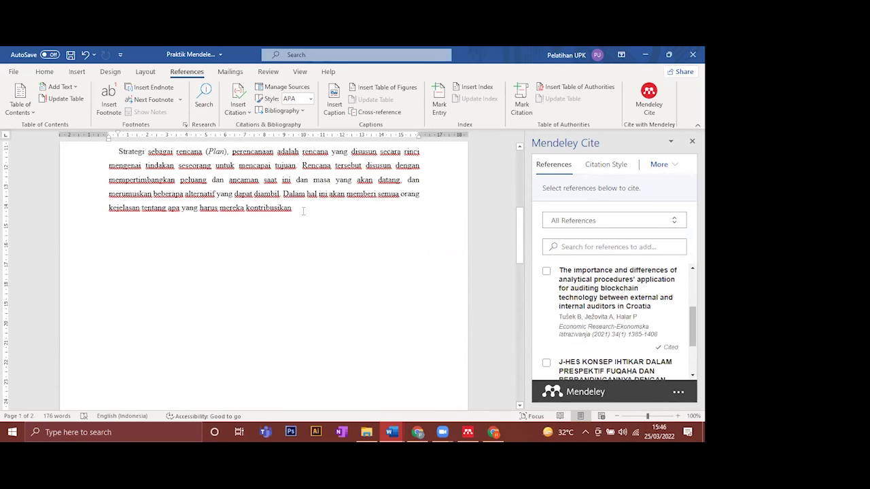
pyautogui.hotkey('ctrl', 'z')
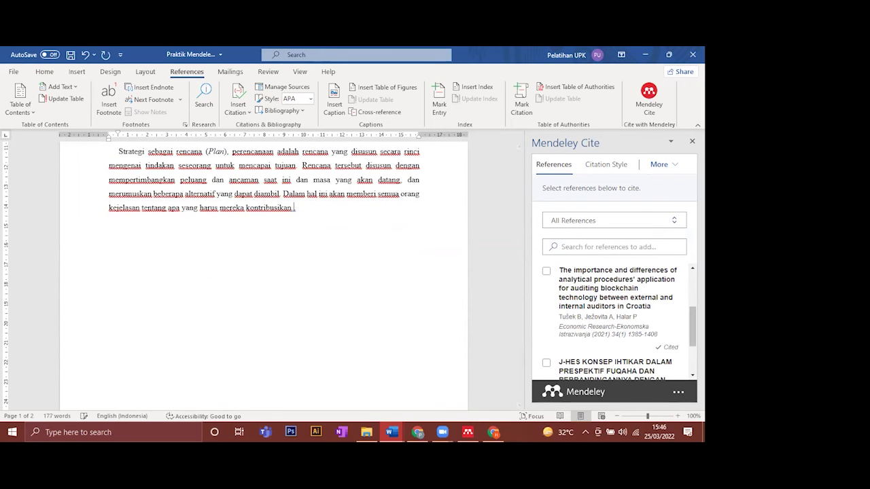
pyautogui.scroll(2, 367, 225)
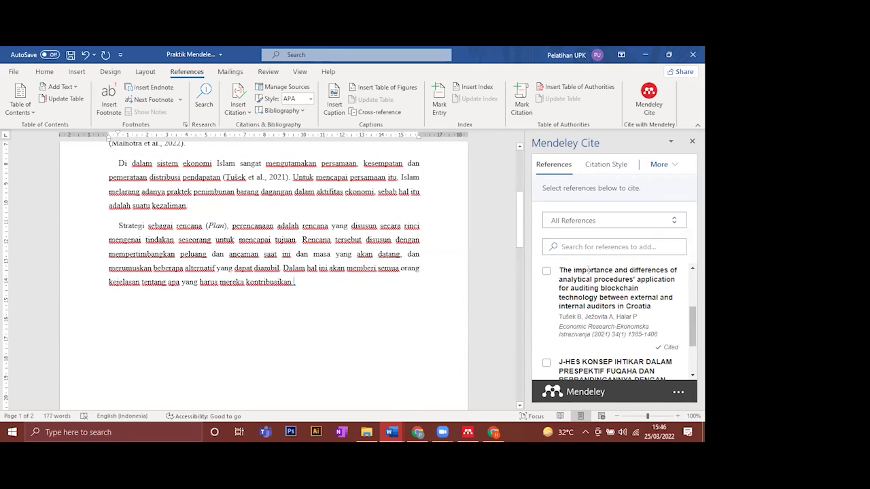
pyautogui.scroll(-2, 589, 269)
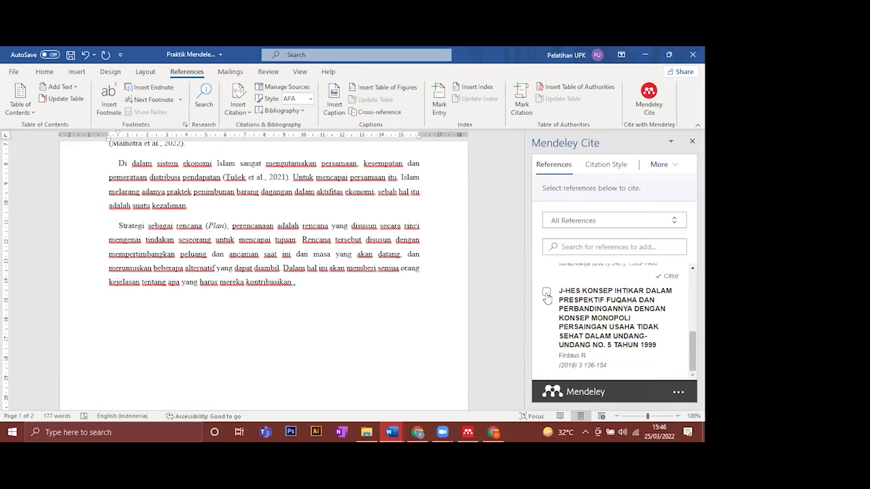
pyautogui.click(546, 294)
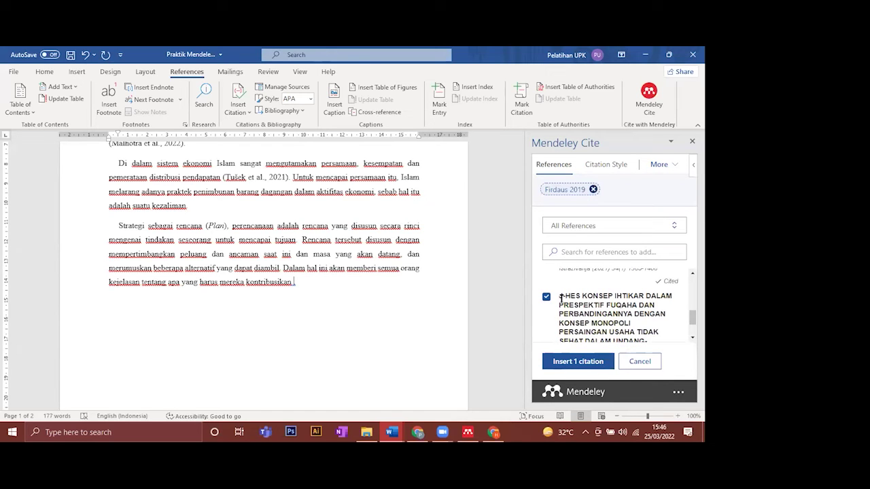
pyautogui.click(575, 361)
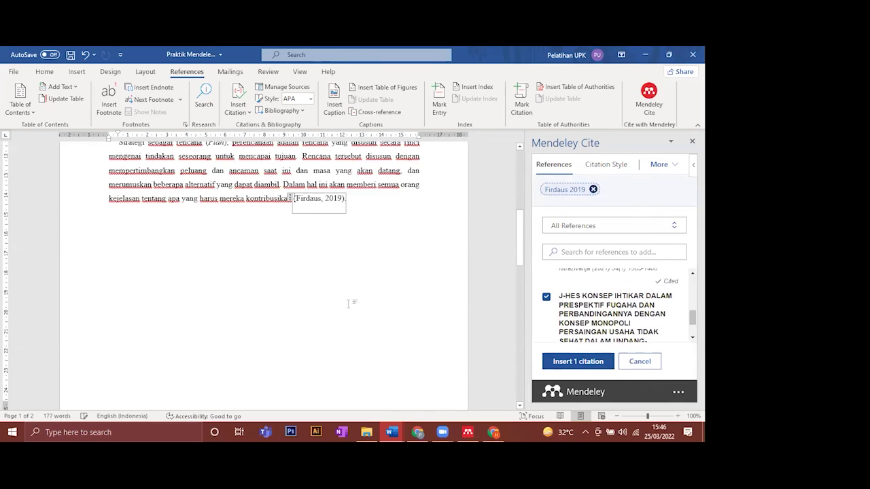
pyautogui.moveTo(521, 221); pyautogui.dragTo(523, 170)
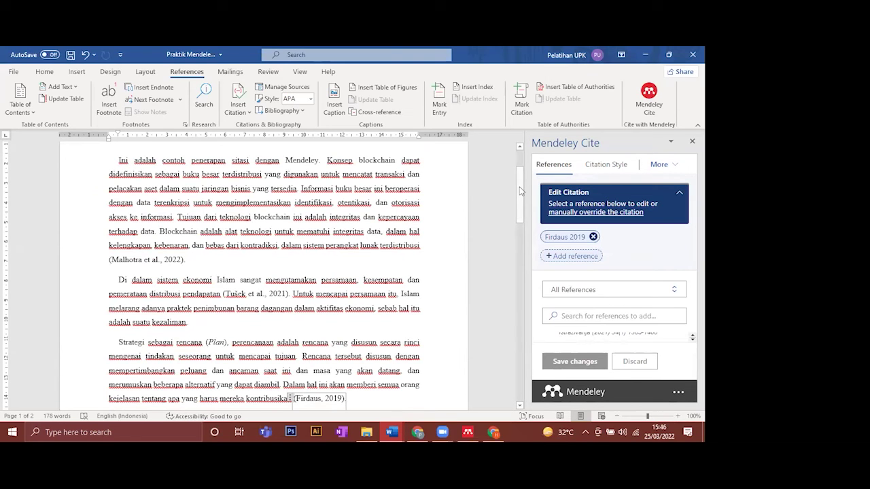
pyautogui.moveTo(520, 192); pyautogui.dragTo(513, 293)
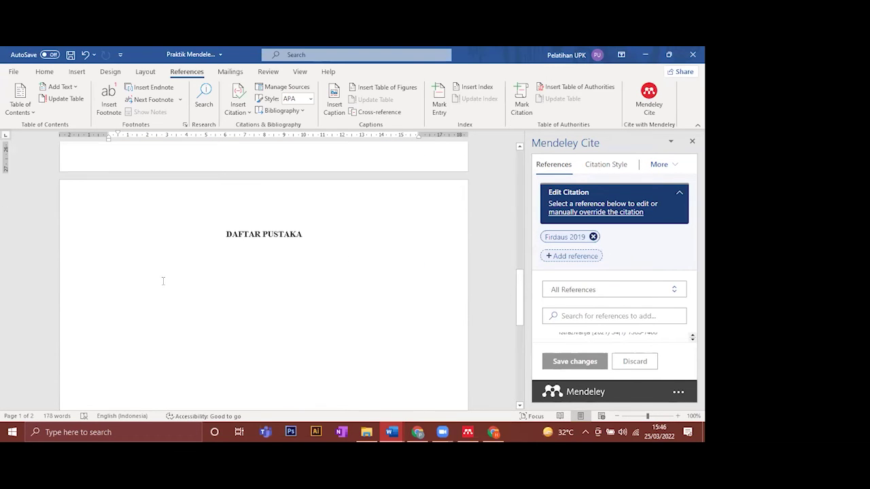
# - Insert the Mendeley bibliography on the blank line under the DAFTAR PUSTAKA heading
pyautogui.click(209, 249)
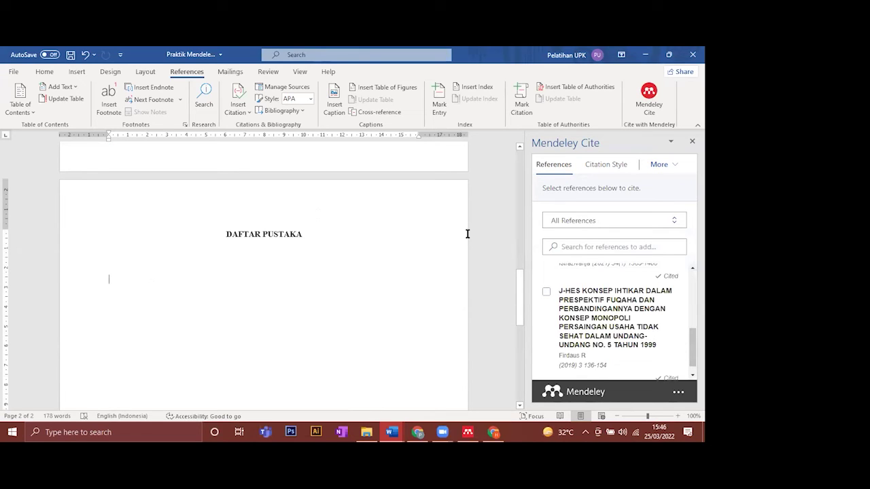
pyautogui.click(669, 167)
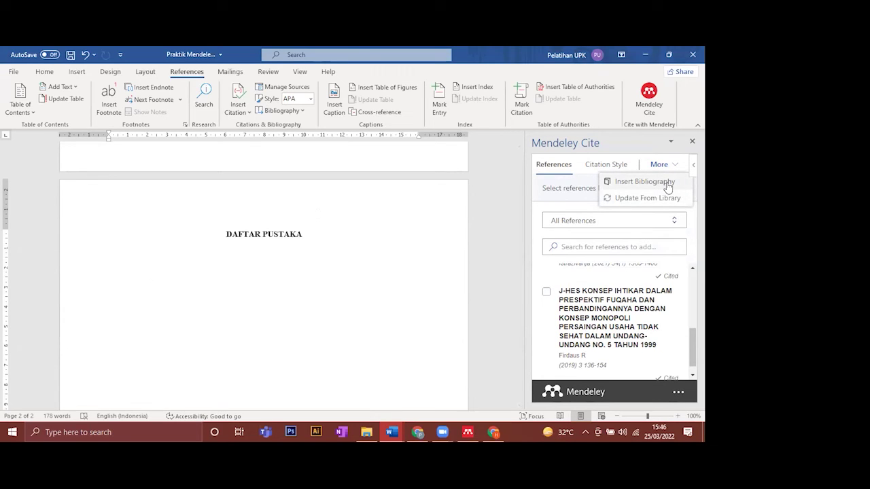
pyautogui.click(667, 184)
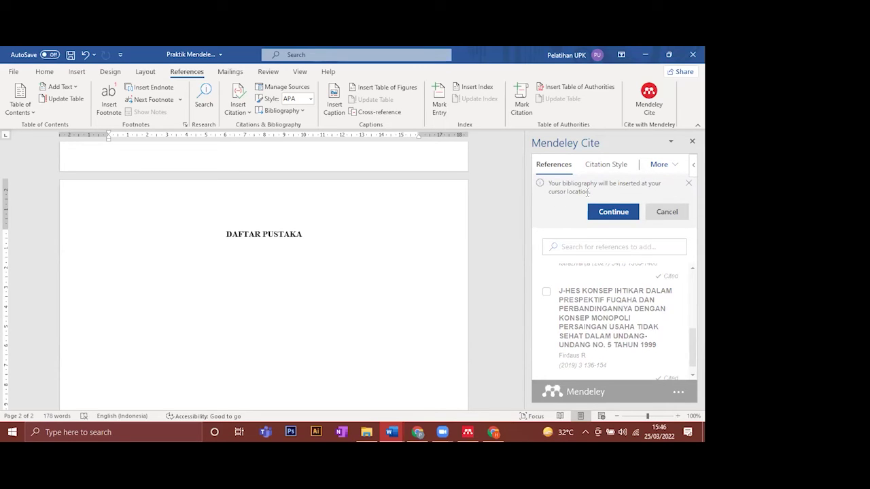
pyautogui.click(610, 217)
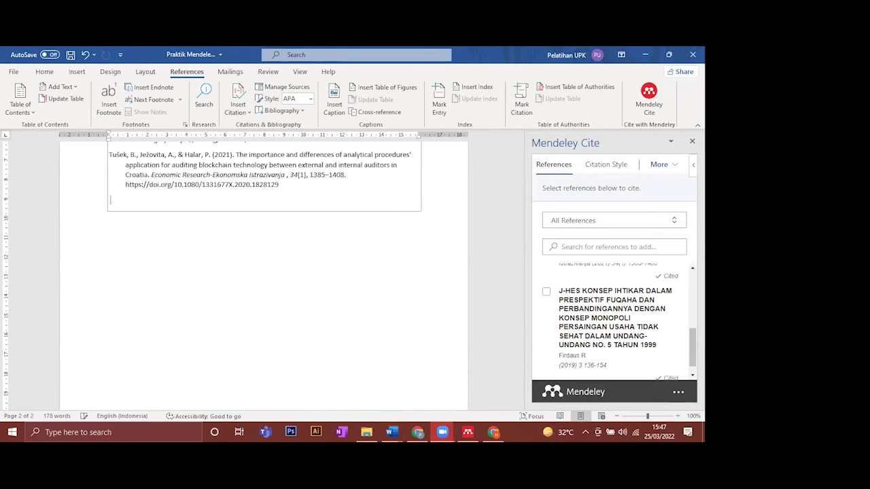
# - Undo the inserted bibliography, leaving DAFTAR PUSTAKA empty below its heading
pyautogui.click(380, 198)
pyautogui.scroll(1, 378, 195)
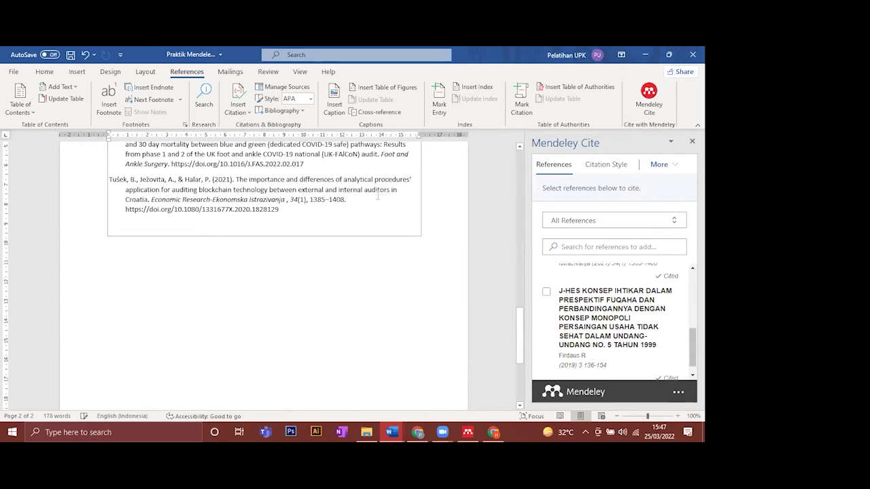
pyautogui.scroll(4, 371, 199)
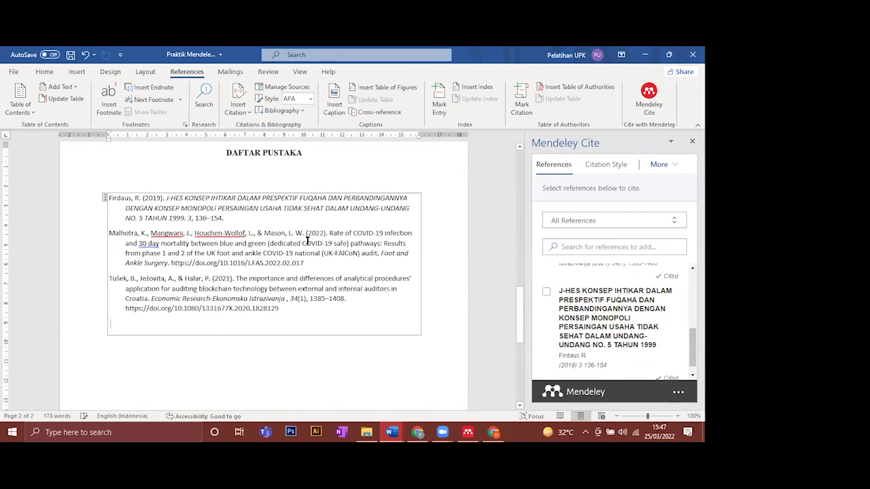
pyautogui.scroll(1, 305, 240)
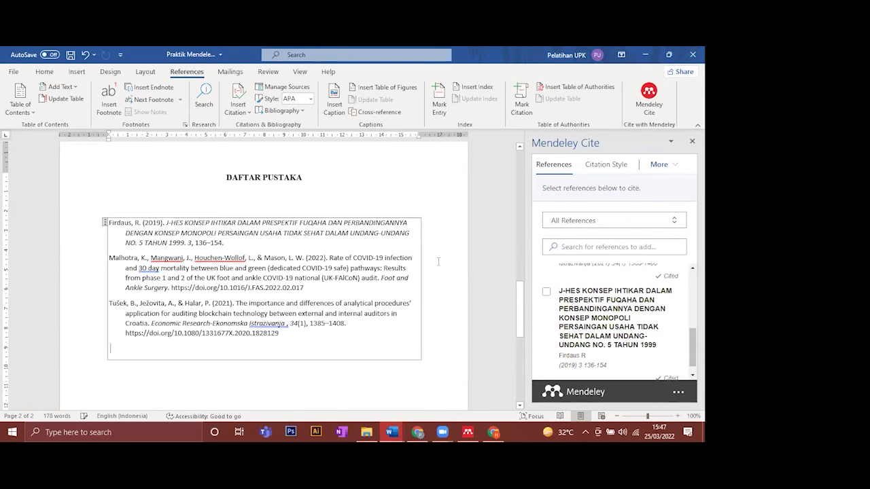
pyautogui.scroll(7, 438, 261)
pyautogui.scroll(10, 391, 240)
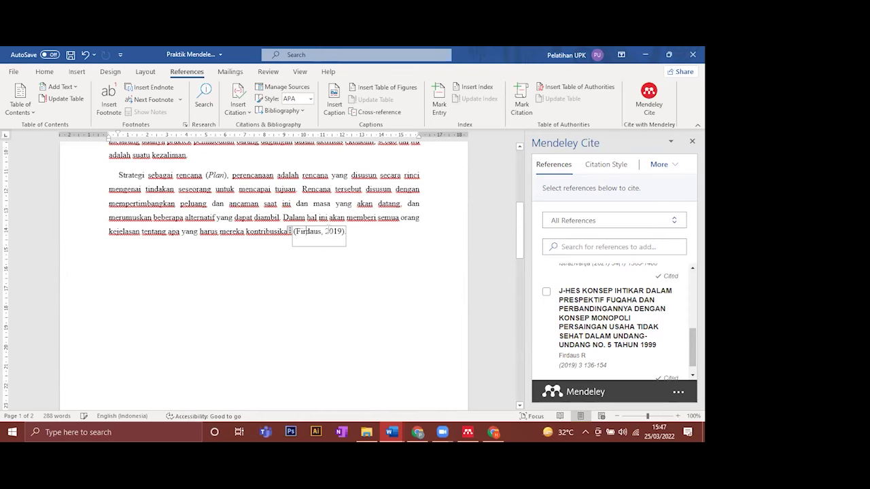
pyautogui.click(327, 231)
pyautogui.scroll(2, 245, 205)
pyautogui.scroll(-4, 317, 260)
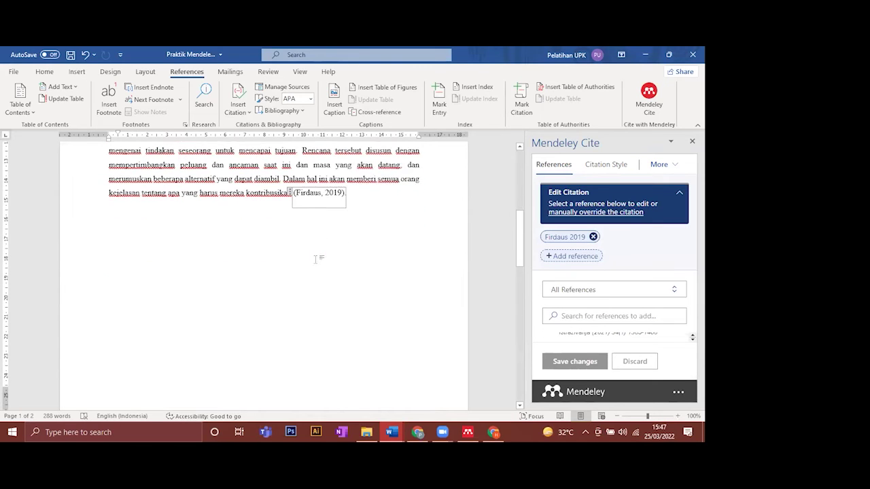
pyautogui.scroll(-7, 320, 210)
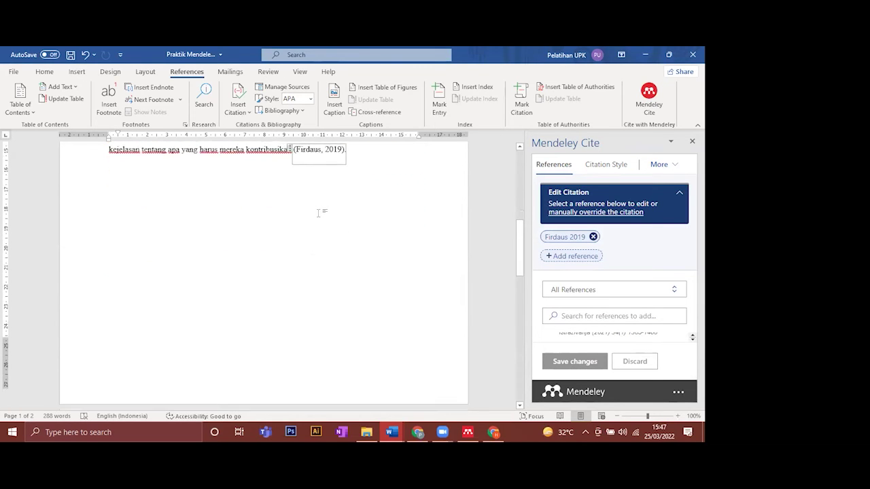
pyautogui.scroll(-5, 242, 343)
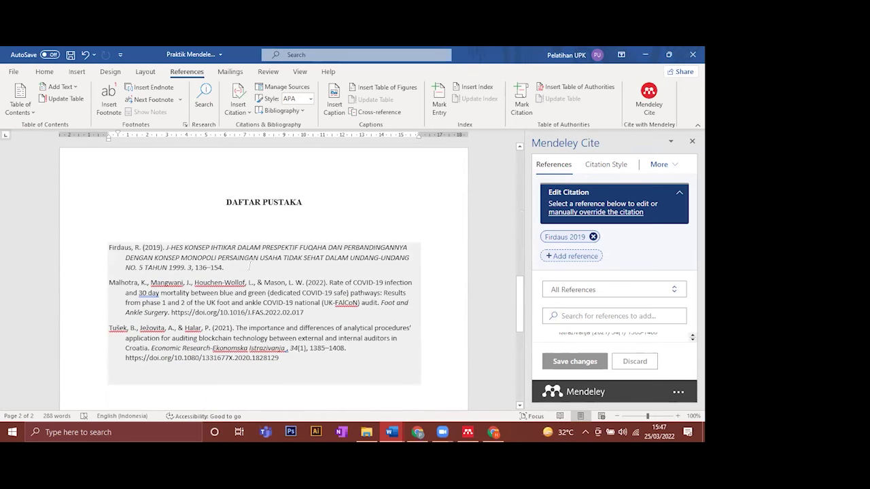
pyautogui.click(172, 229)
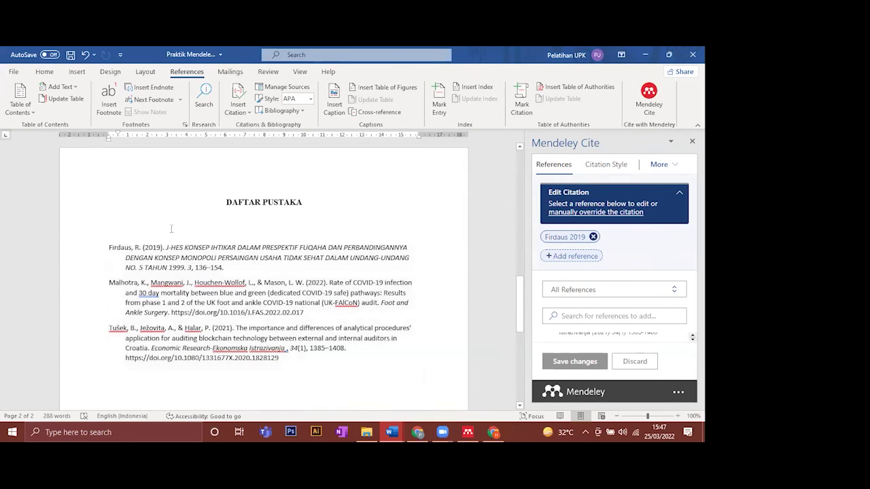
pyautogui.click(85, 55)
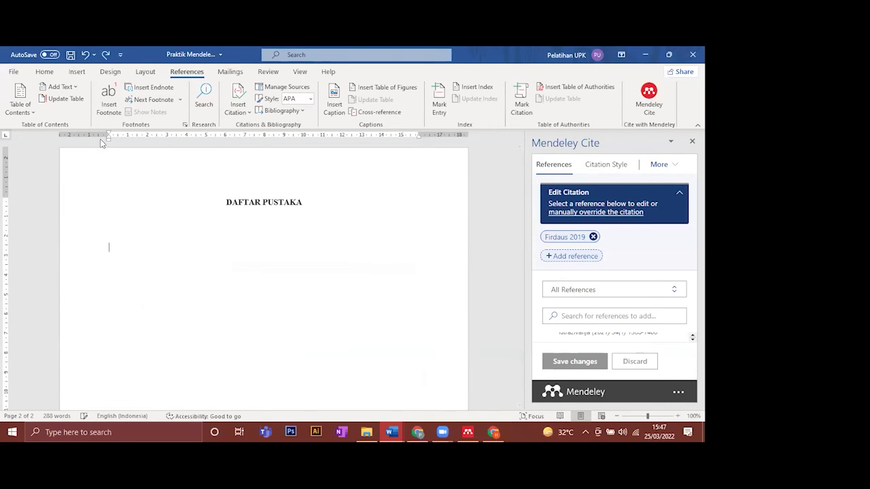
# - Undo another edit and delete the (Firdaus, 2019) citation ending the last paragraph
pyautogui.click(85, 54)
pyautogui.scroll(2, 246, 233)
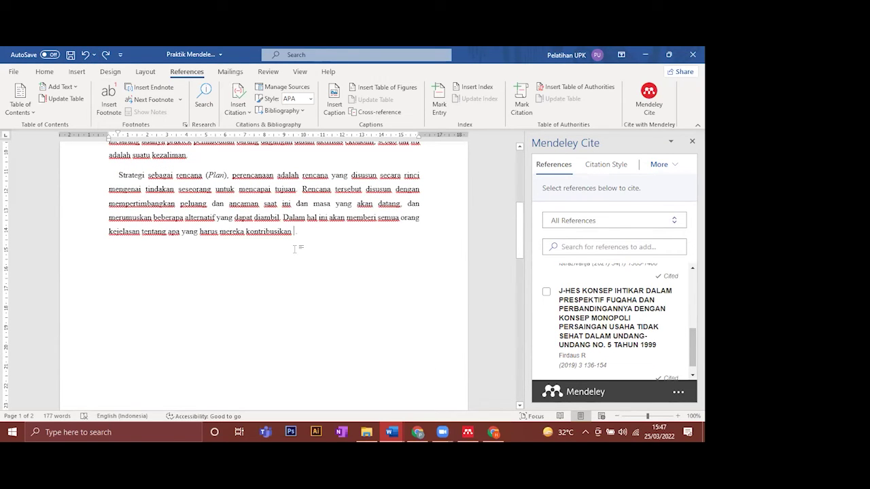
pyautogui.press('BackSpace')
pyautogui.scroll(1, 281, 278)
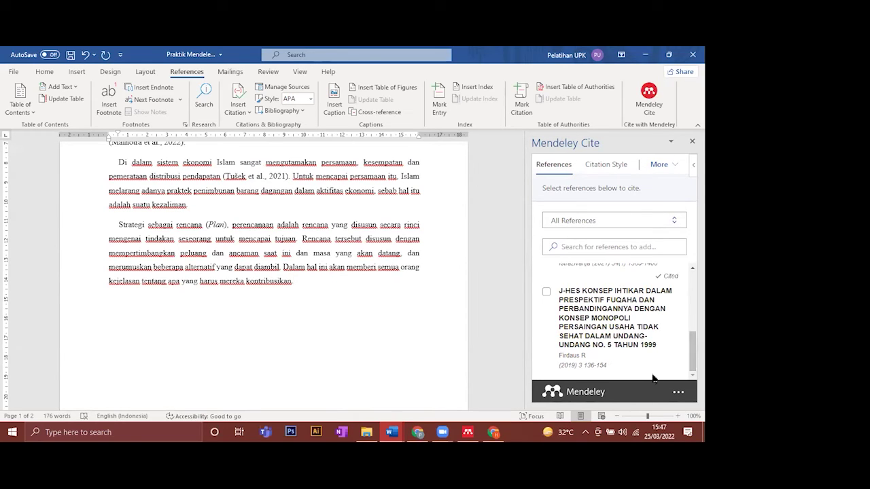
pyautogui.moveTo(664, 275); pyautogui.dragTo(677, 277)
pyautogui.click(409, 230)
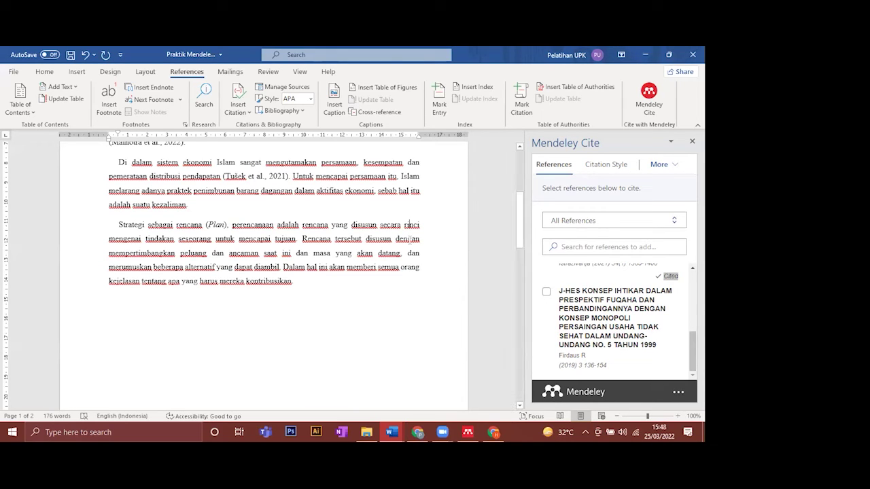
pyautogui.moveTo(519, 207); pyautogui.dragTo(508, 307)
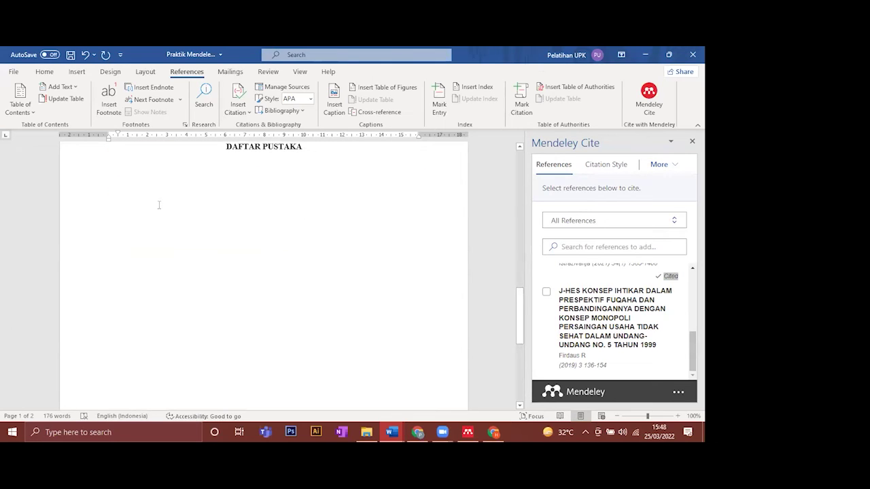
# - Insert a Mendeley bibliography below DAFTAR PUSTAKA listing Malhotra et al. (2022) and Tušek et al. (2021)
pyautogui.click(111, 192)
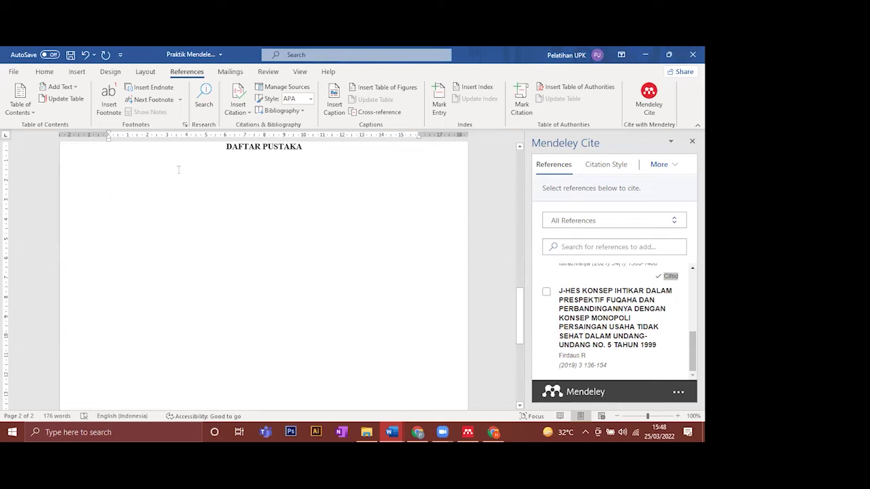
pyautogui.click(657, 167)
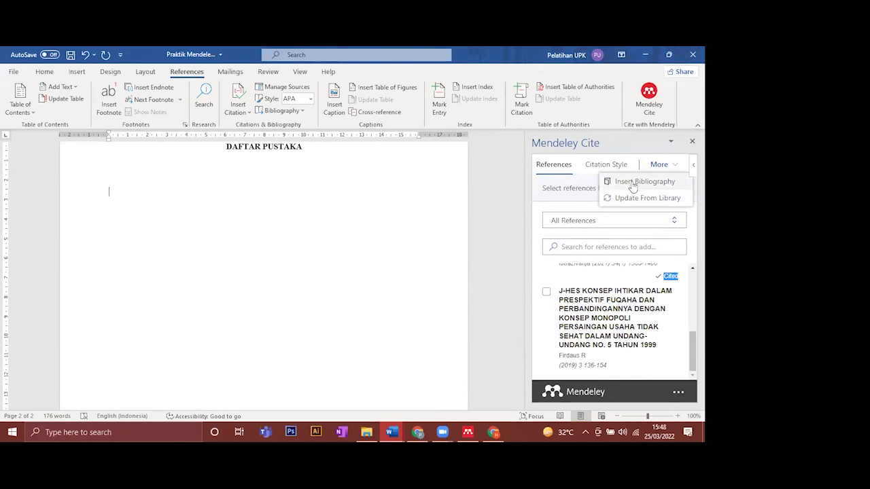
pyautogui.click(631, 182)
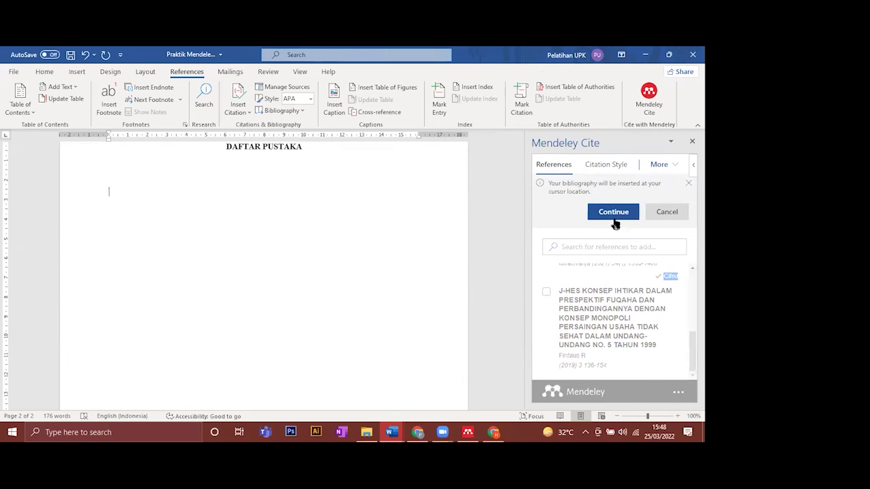
pyautogui.click(614, 213)
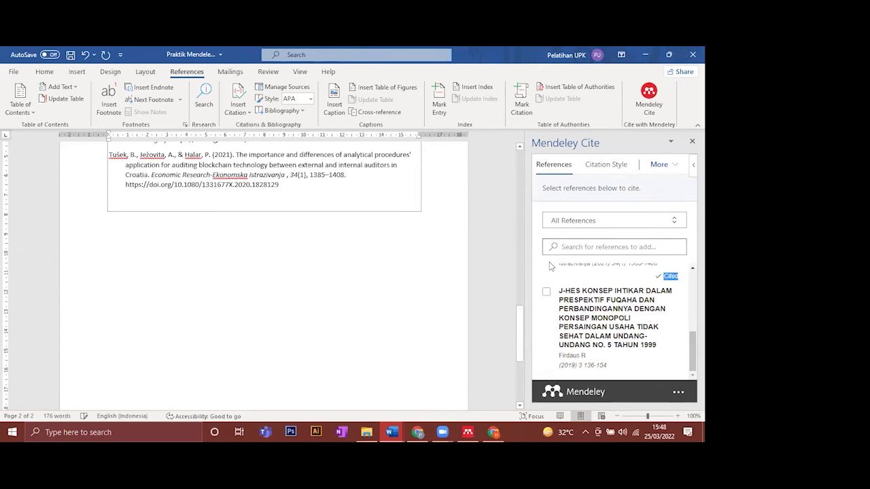
pyautogui.moveTo(518, 321); pyautogui.dragTo(518, 304)
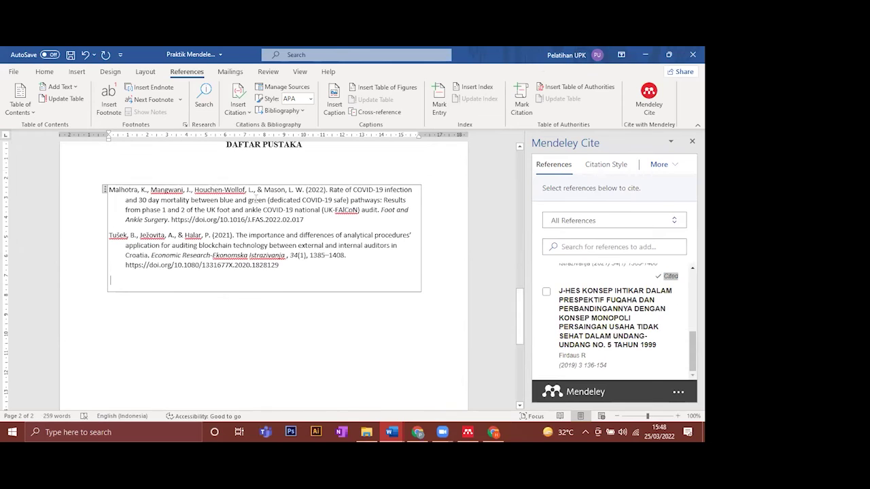
pyautogui.moveTo(280, 265); pyautogui.dragTo(109, 189)
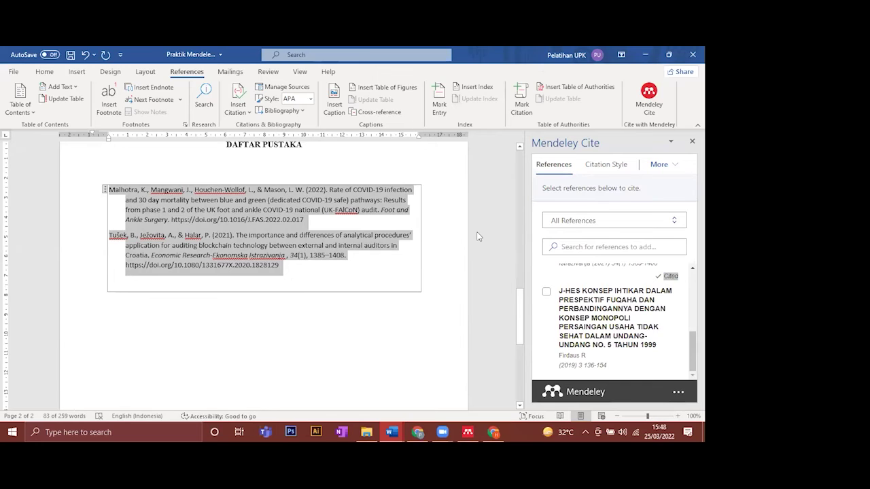
pyautogui.moveTo(520, 305); pyautogui.dragTo(501, 289)
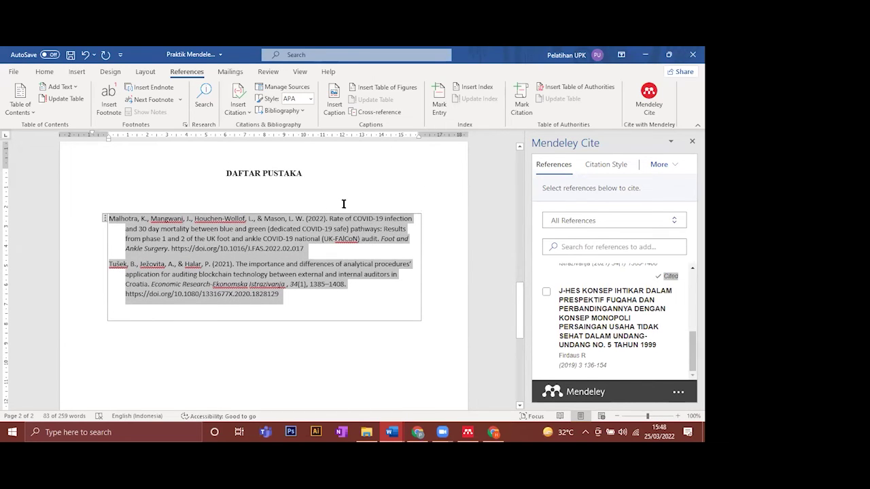
pyautogui.click(248, 264)
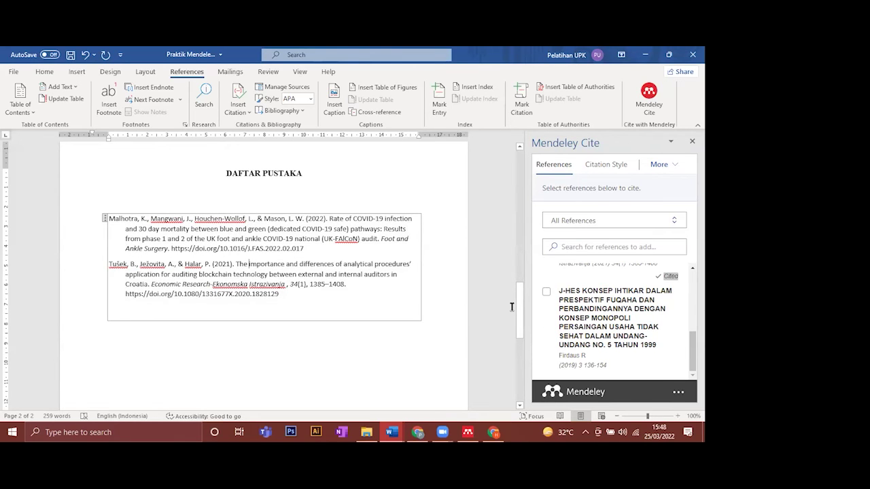
pyautogui.moveTo(519, 303); pyautogui.dragTo(519, 218)
pyautogui.click(292, 252)
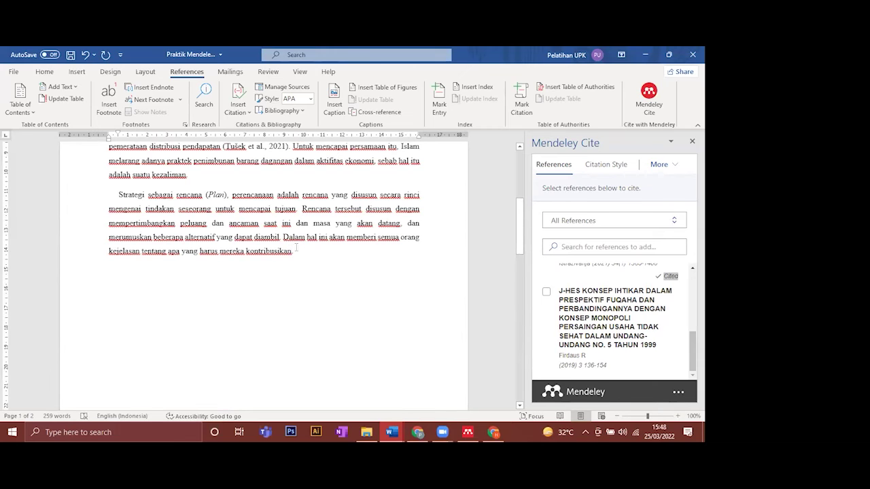
pyautogui.scroll(-1, 296, 248)
pyautogui.scroll(-10, 296, 248)
pyautogui.scroll(-3, 297, 249)
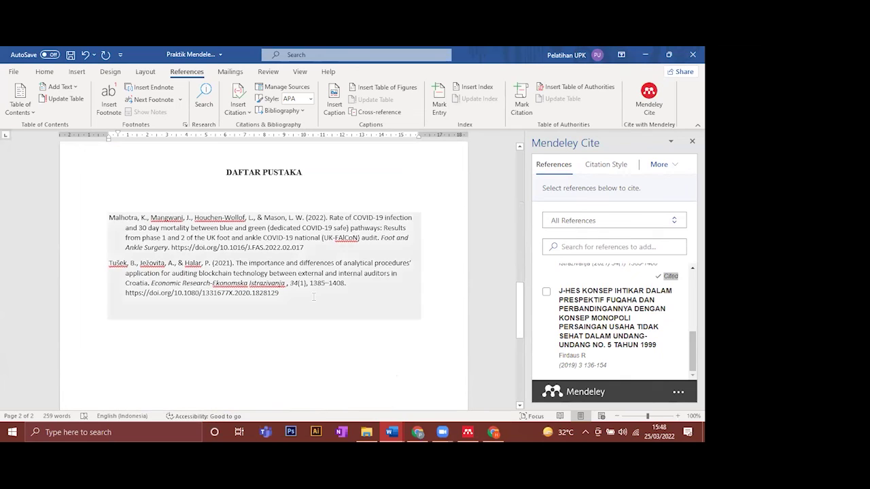
pyautogui.click(313, 297)
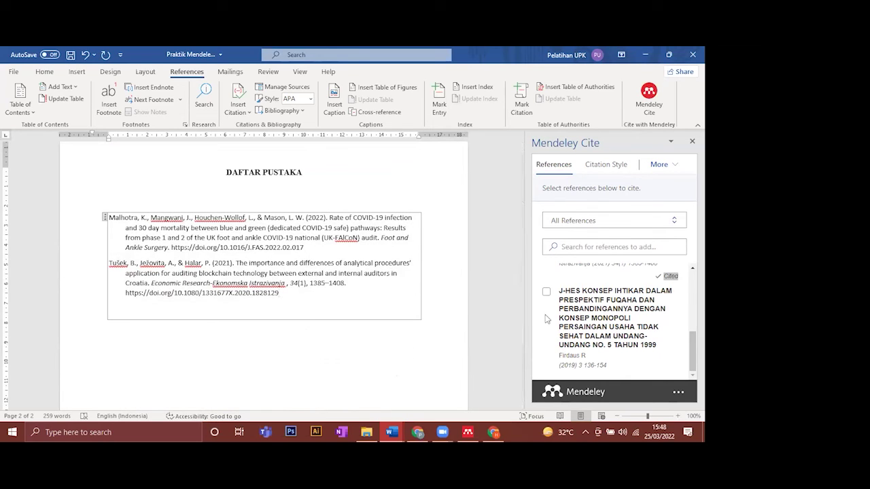
pyautogui.scroll(-1, 520, 307)
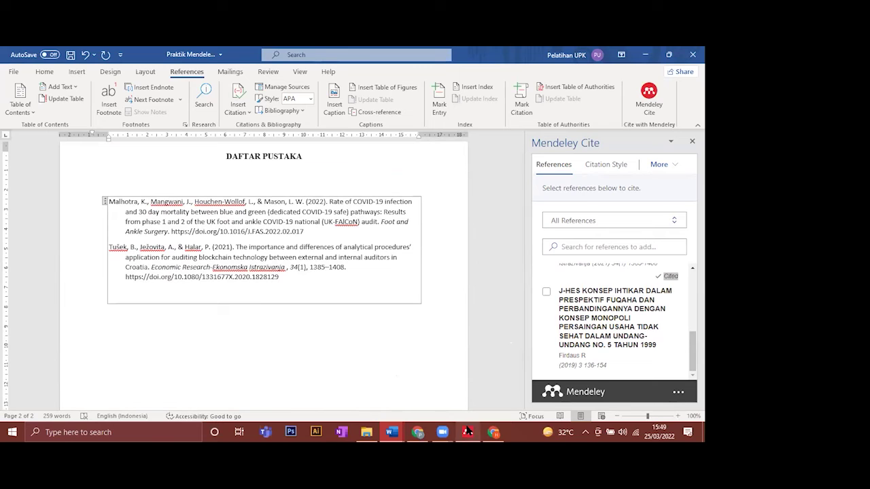
# - Bring Mendeley forward and close the J-HES PDF tab, returning to All References
pyautogui.moveTo(468, 432)
pyautogui.click(512, 369)
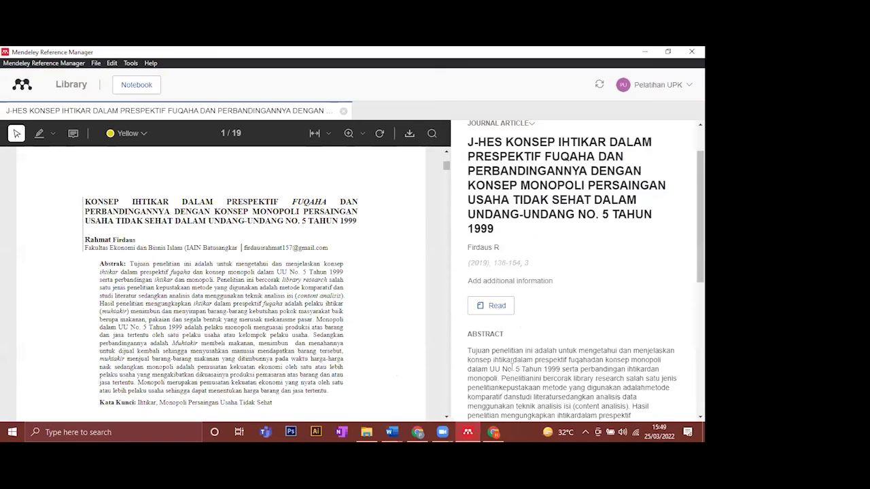
pyautogui.click(343, 111)
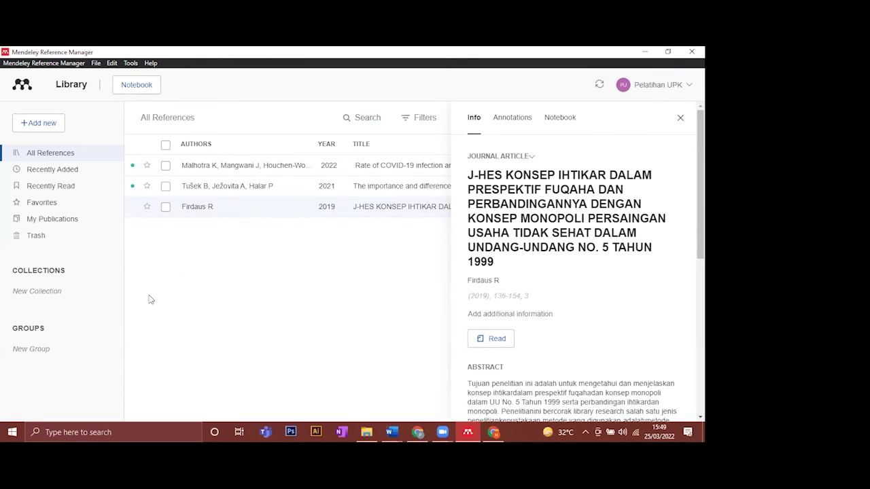
# - Add a new group named LKTI under Groups in the library sidebar
pyautogui.doubleClick(19, 329)
pyautogui.moveTo(18, 328); pyautogui.dragTo(39, 329)
pyautogui.click(33, 374)
pyautogui.click(30, 350)
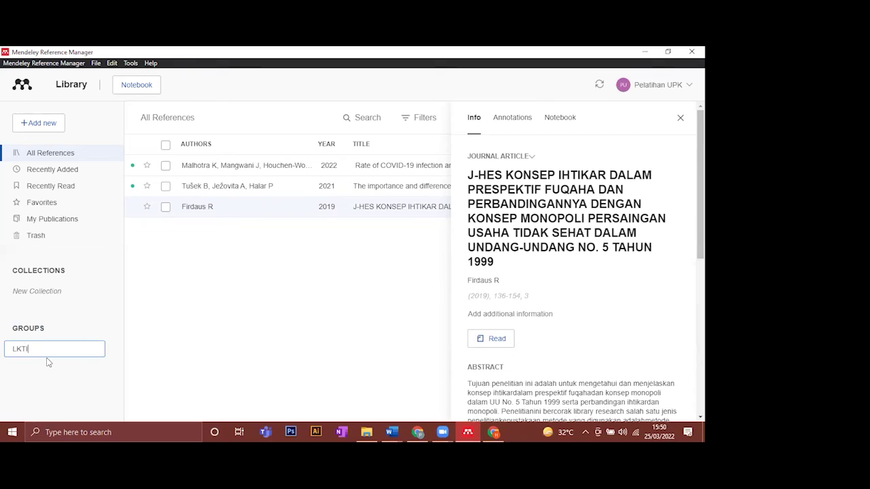
pyautogui.press('BackSpace')
pyautogui.press('BackSpace')
pyautogui.press('BackSpace')
pyautogui.press('BackSpace')
pyautogui.click(139, 322)
pyautogui.click(61, 349)
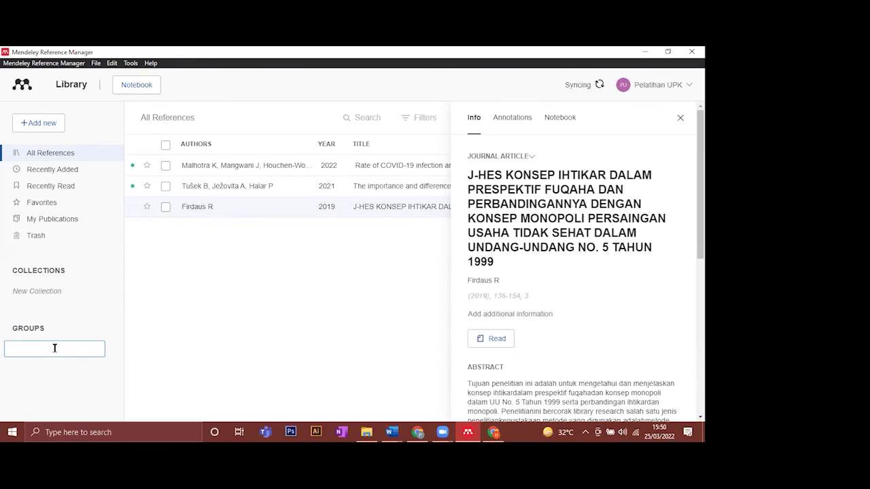
pyautogui.write('LKTI')
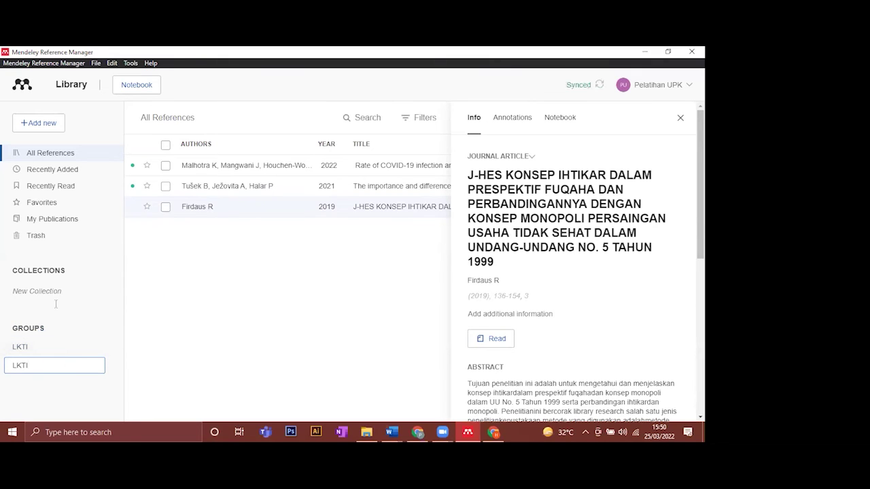
pyautogui.press('Return')
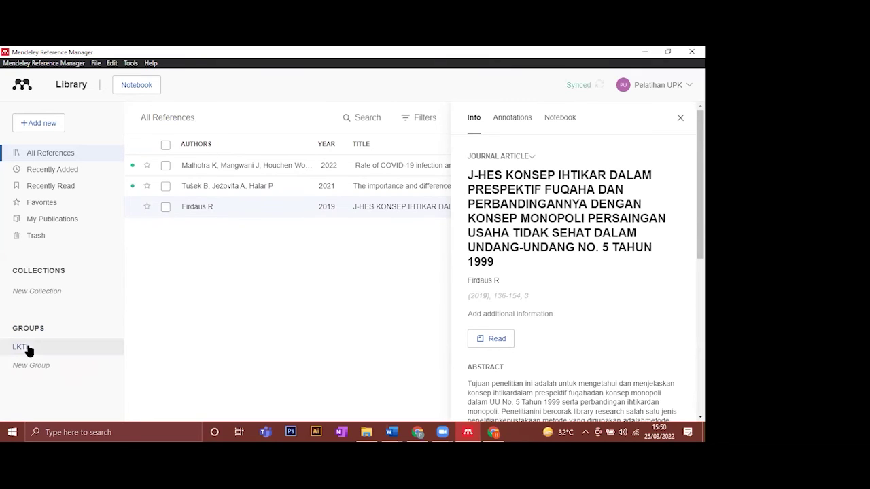
# - Select the LKTI group and choose Manage Group to view its 1-of-25 members page
pyautogui.click(29, 352)
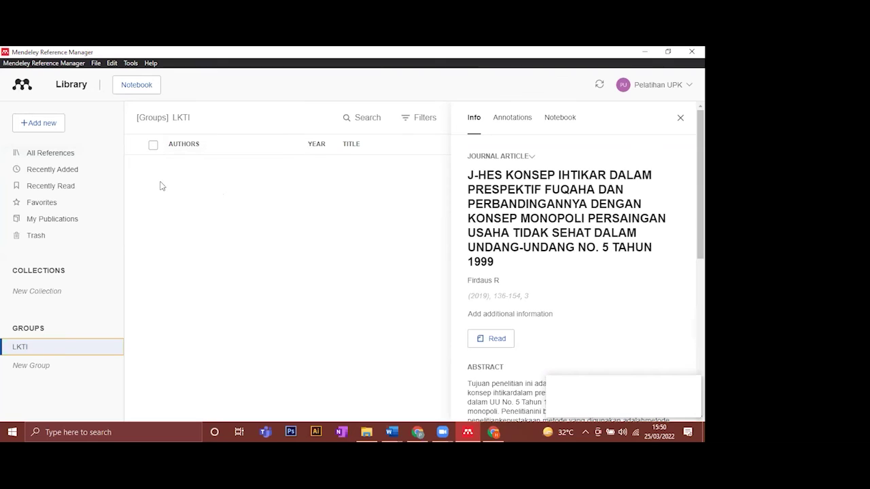
pyautogui.rightClick(55, 350)
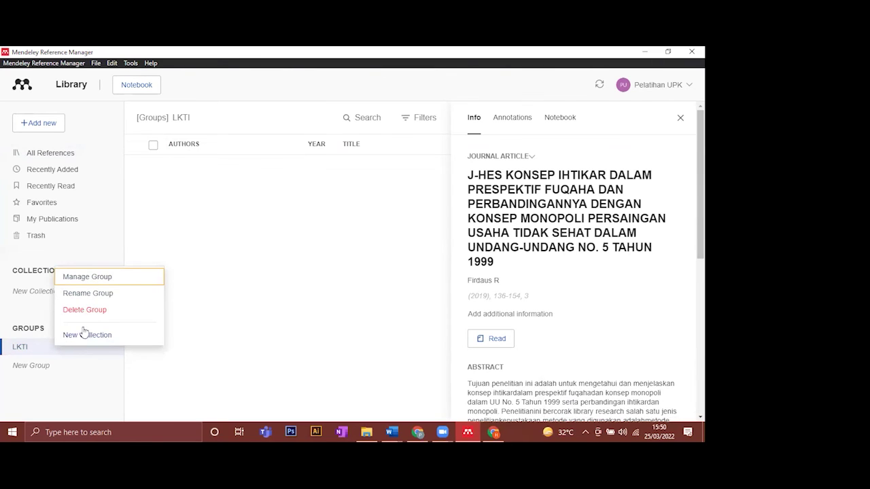
pyautogui.click(110, 278)
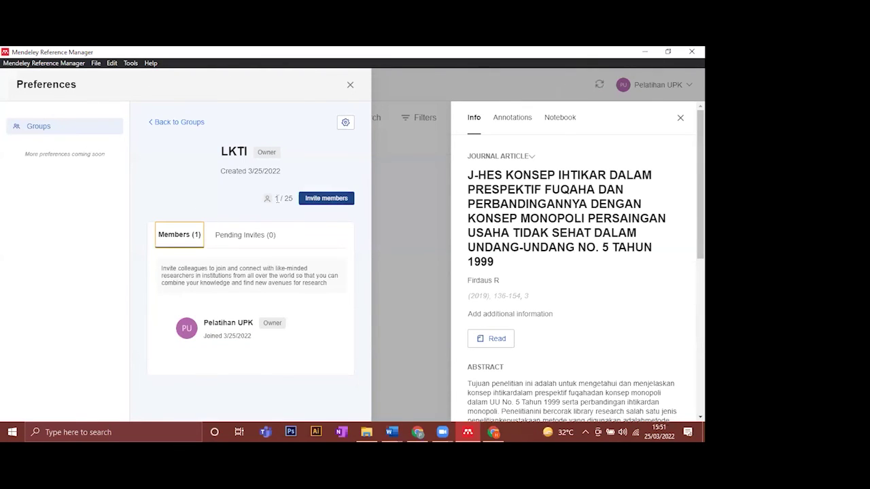
# - Open the Invite members form, then close preferences to return to the empty LKTI library
pyautogui.moveTo(278, 197)
pyautogui.mouseDown()
pyautogui.moveTo(290, 199)
pyautogui.moveTo(276, 210)
pyautogui.mouseUp()
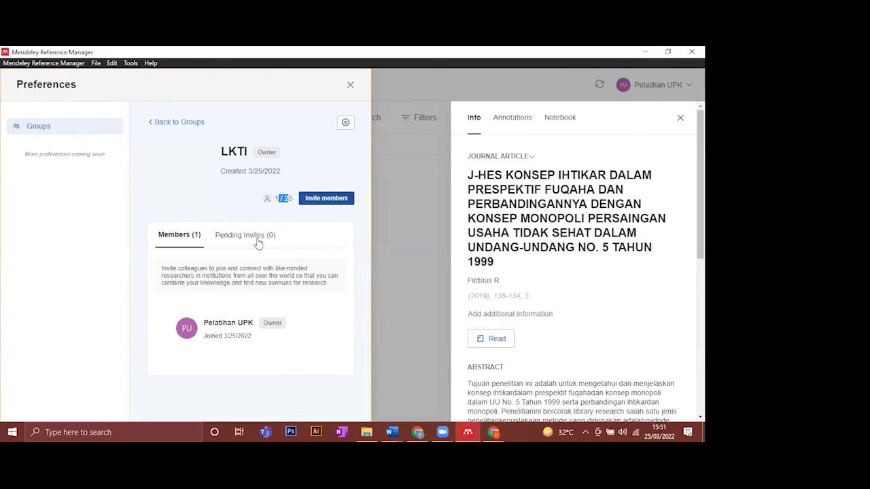
pyautogui.click(322, 201)
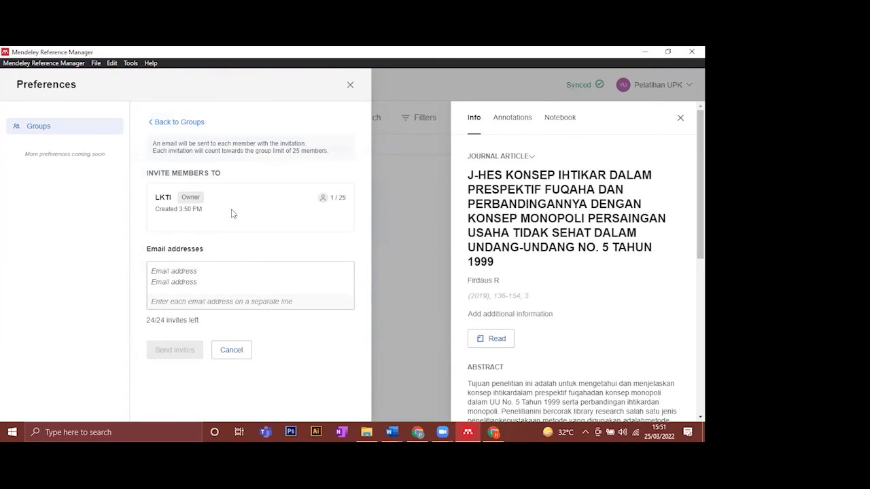
pyautogui.click(165, 273)
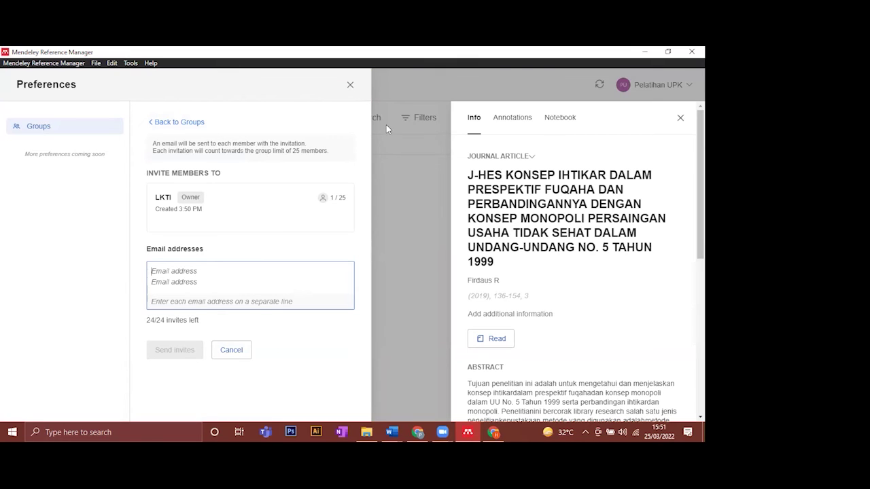
pyautogui.click(350, 87)
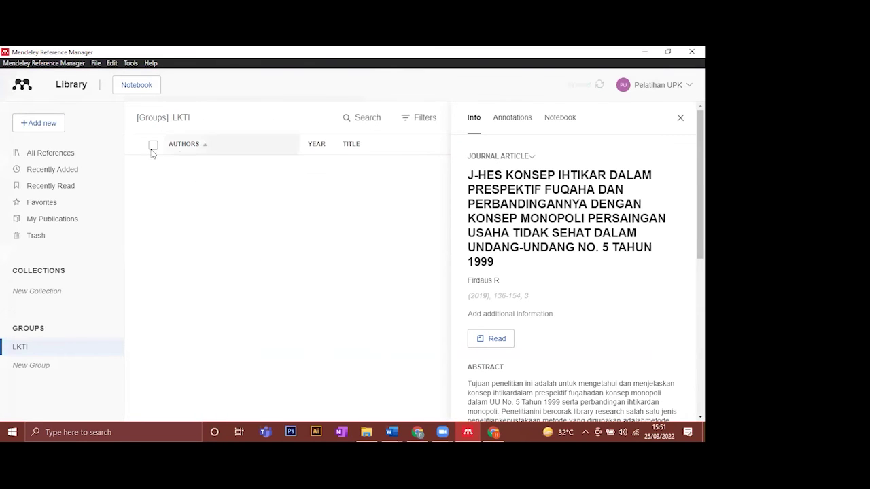
pyautogui.click(55, 126)
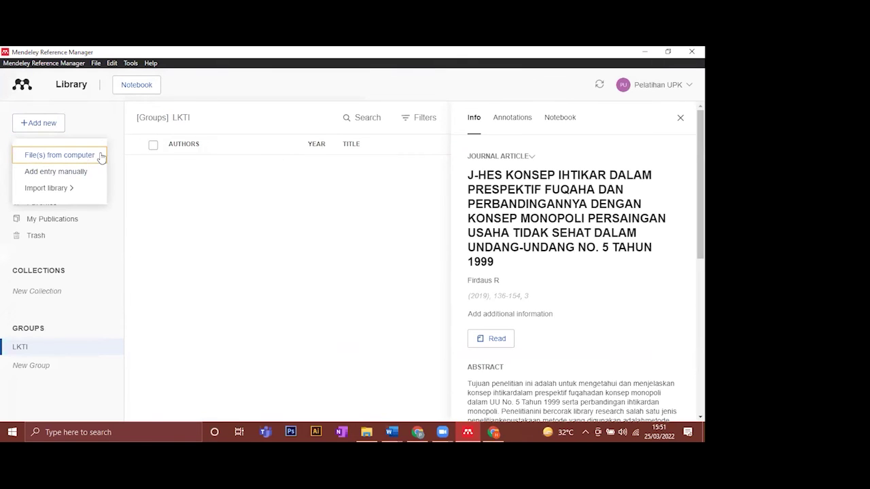
pyautogui.click(201, 148)
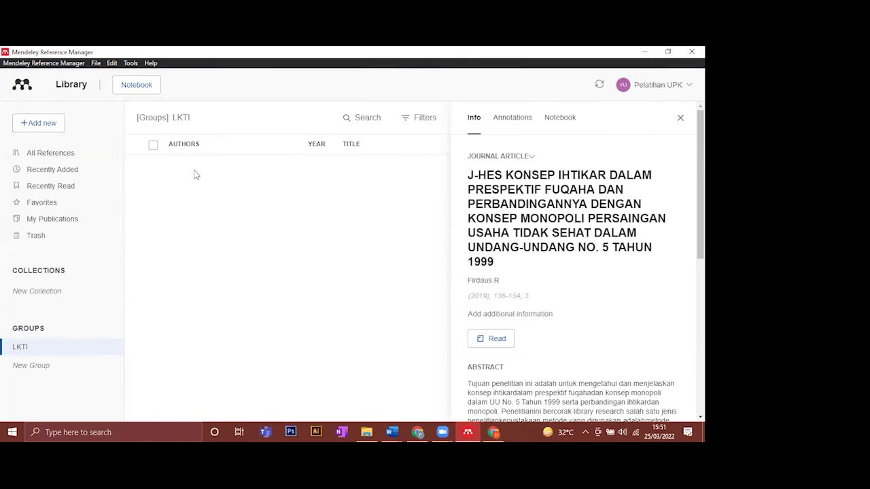
pyautogui.moveTo(137, 118); pyautogui.dragTo(200, 122)
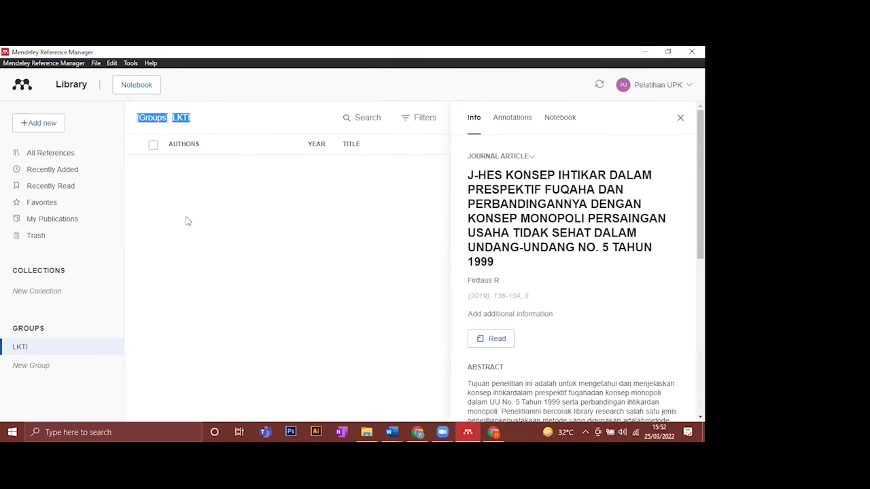
pyautogui.moveTo(10, 272); pyautogui.dragTo(68, 271)
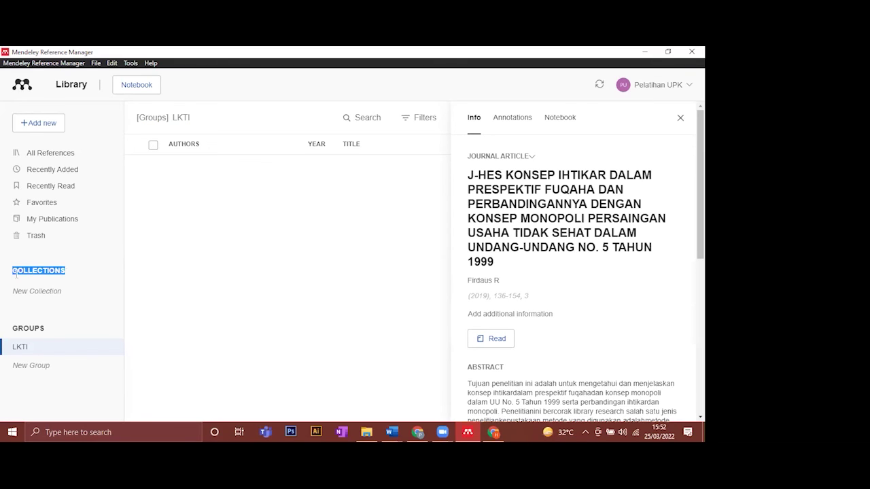
pyautogui.moveTo(15, 272); pyautogui.dragTo(68, 272)
# - Create an empty collection named PKM, open it, then go back to All References
pyautogui.click(34, 290)
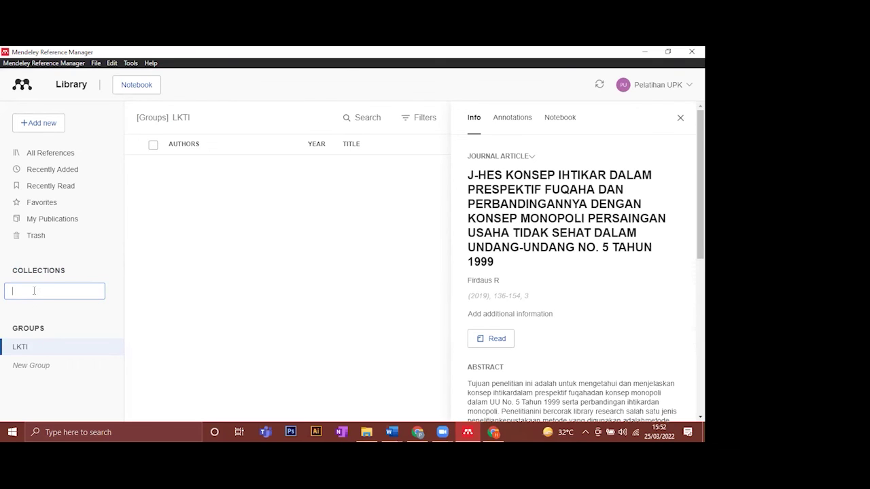
pyautogui.write('PKM')
pyautogui.press('Return')
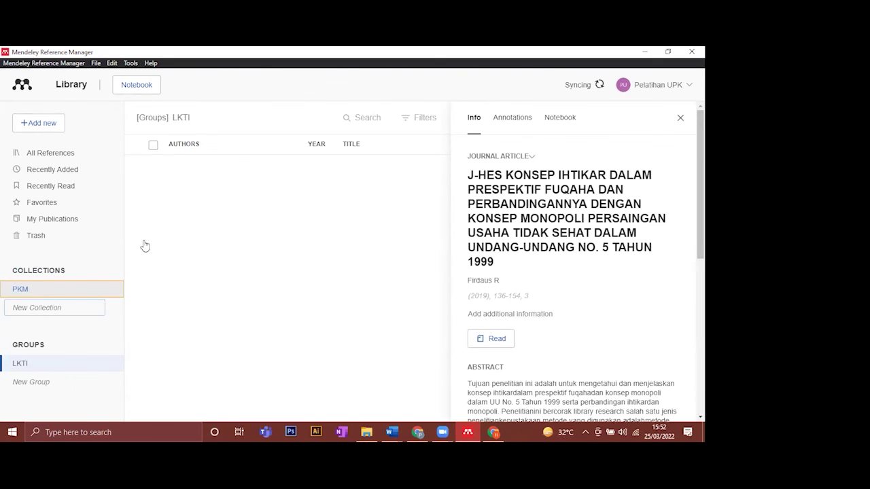
pyautogui.click(25, 290)
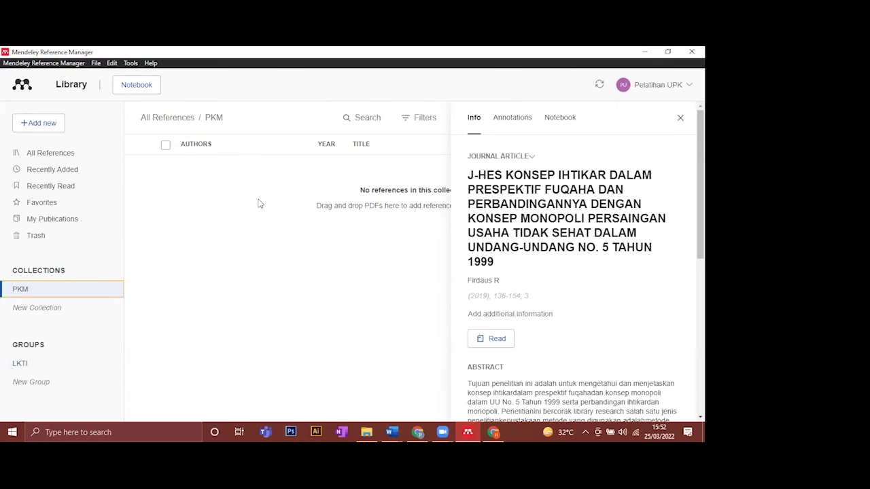
pyautogui.click(680, 117)
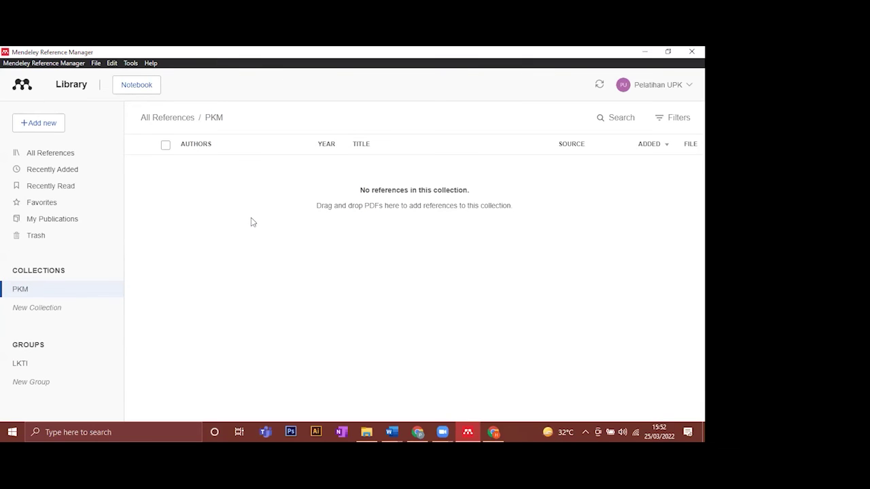
pyautogui.click(72, 155)
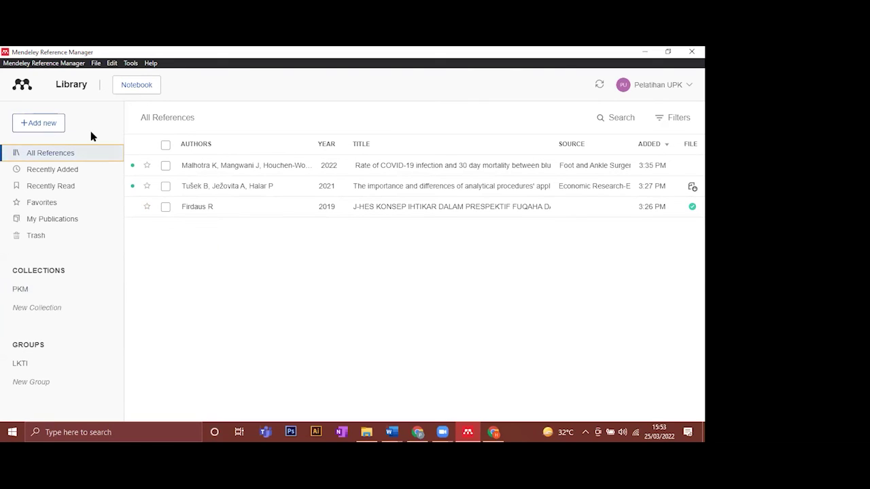
# - Start a manual reference entry and set its type to Book, browsing the Title, Year and page fields
pyautogui.click(49, 123)
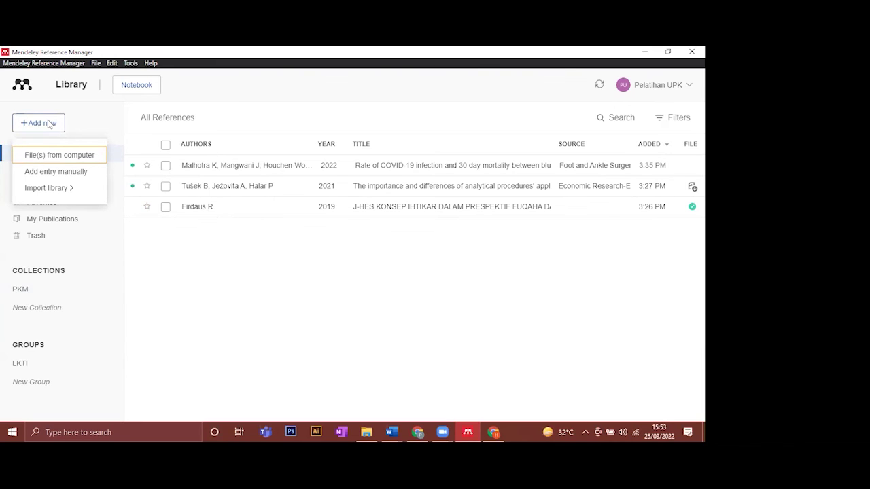
pyautogui.click(38, 176)
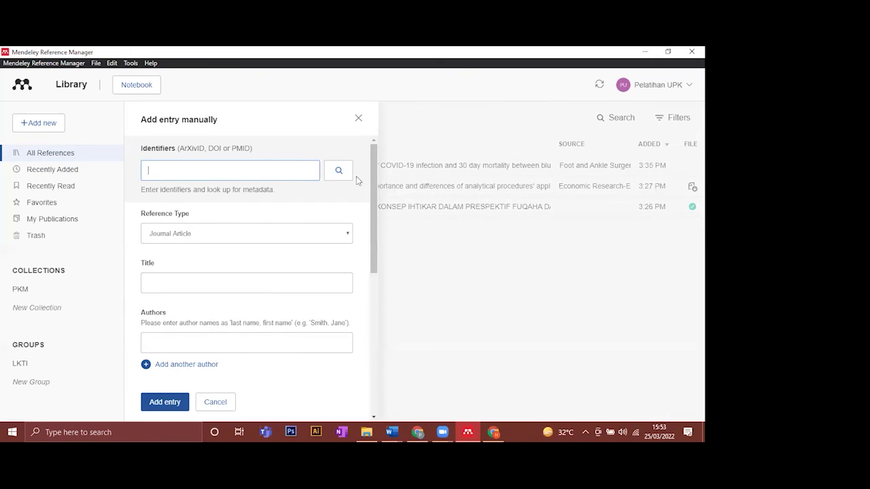
pyautogui.scroll(-1, 326, 200)
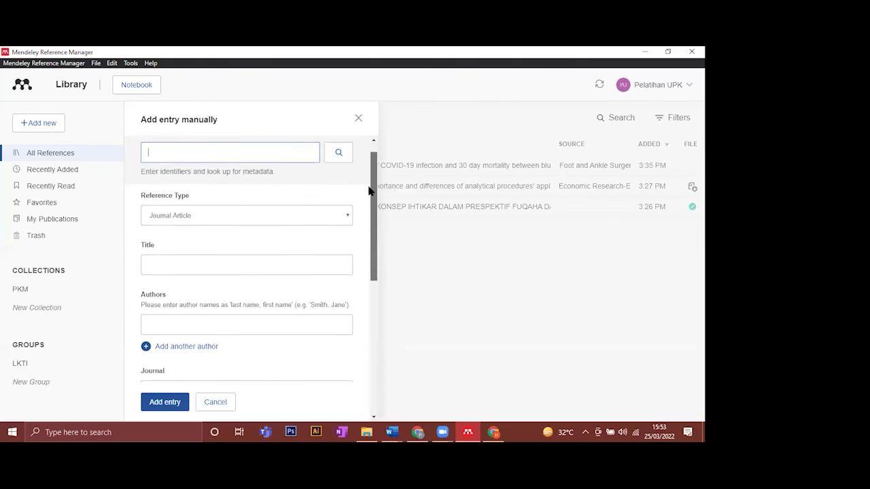
pyautogui.click(326, 201)
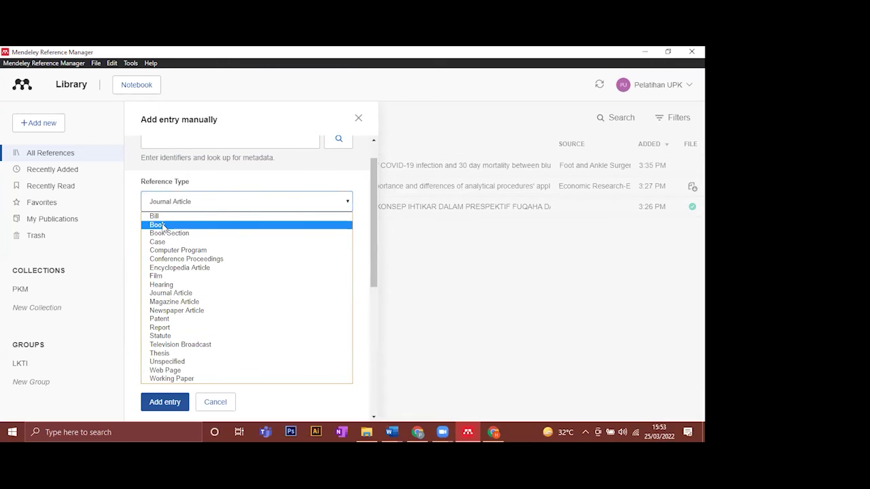
pyautogui.click(178, 224)
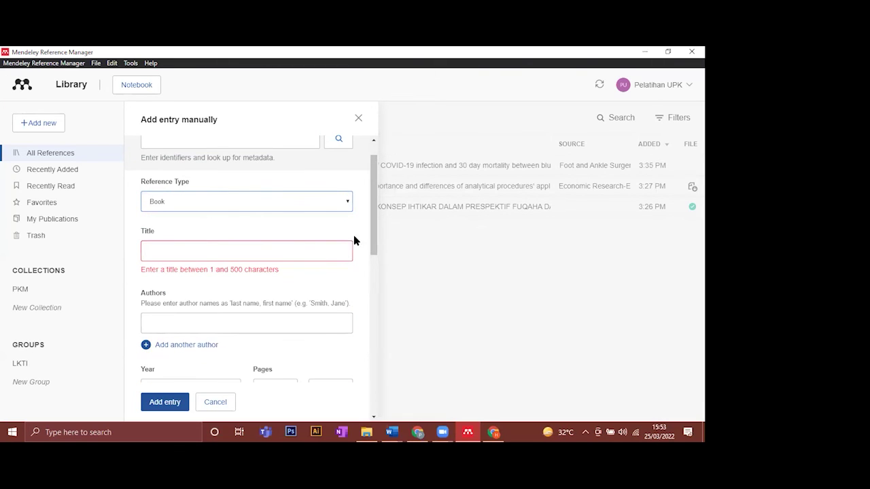
pyautogui.scroll(-1, 296, 249)
pyautogui.click(276, 226)
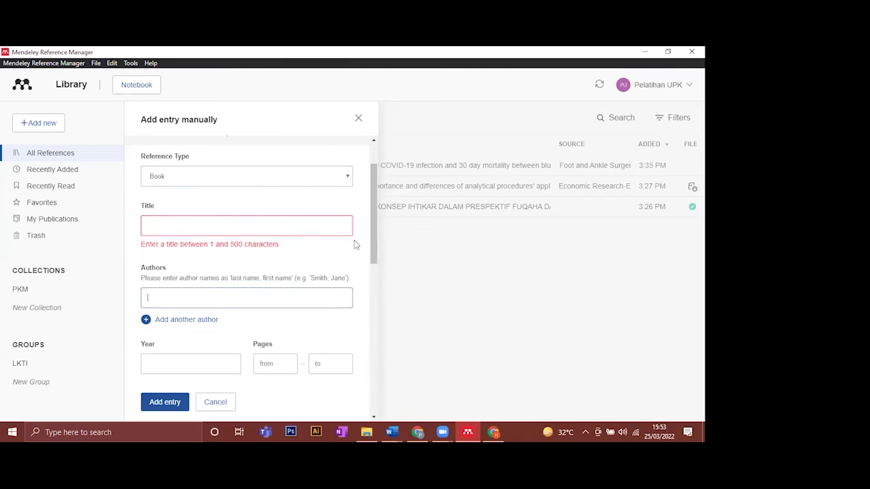
pyautogui.moveTo(373, 236); pyautogui.dragTo(373, 284)
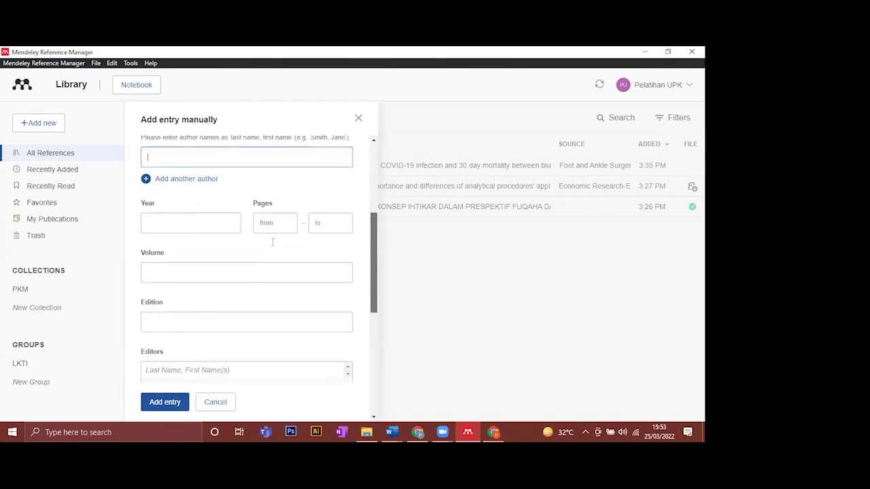
pyautogui.click(218, 222)
pyautogui.click(271, 219)
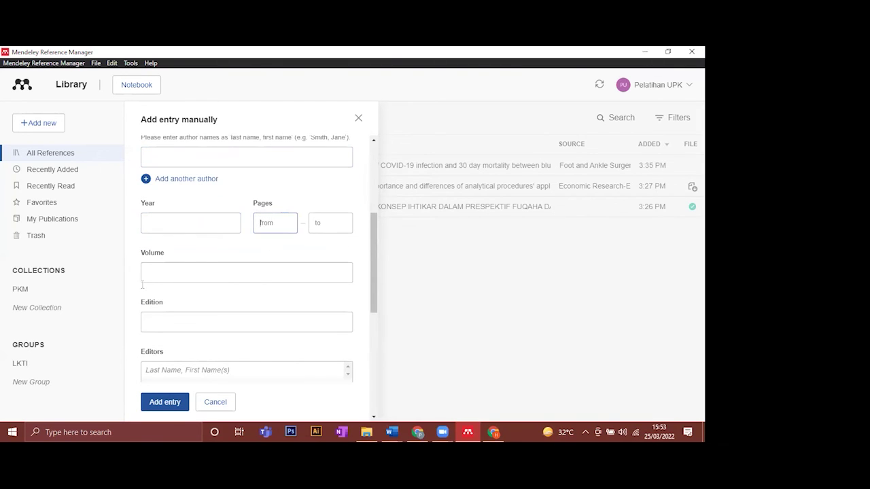
pyautogui.moveTo(372, 273); pyautogui.dragTo(365, 165)
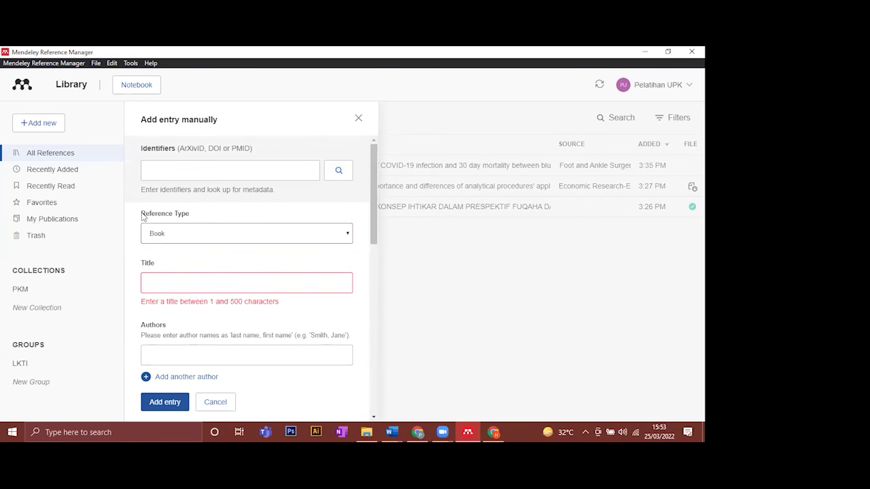
# - Switch the reference type to Web Page, then close the form without adding anything
pyautogui.moveTo(150, 217); pyautogui.dragTo(190, 214)
pyautogui.click(190, 237)
pyautogui.click(348, 213)
pyautogui.scroll(-1, 348, 213)
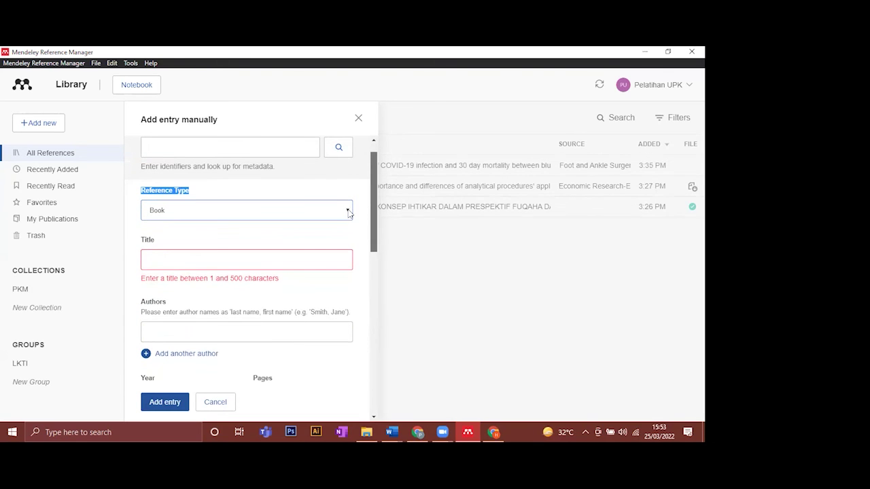
pyautogui.hotkey('alt', 'Down')
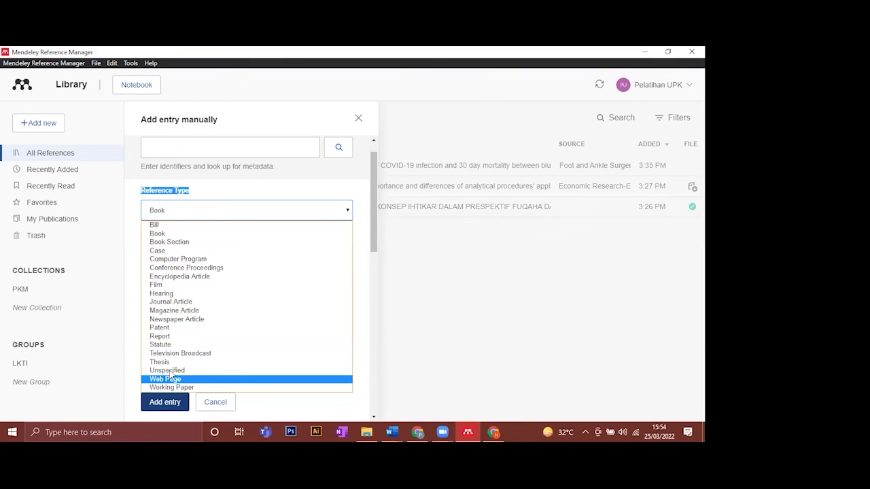
pyautogui.click(172, 378)
pyautogui.click(195, 264)
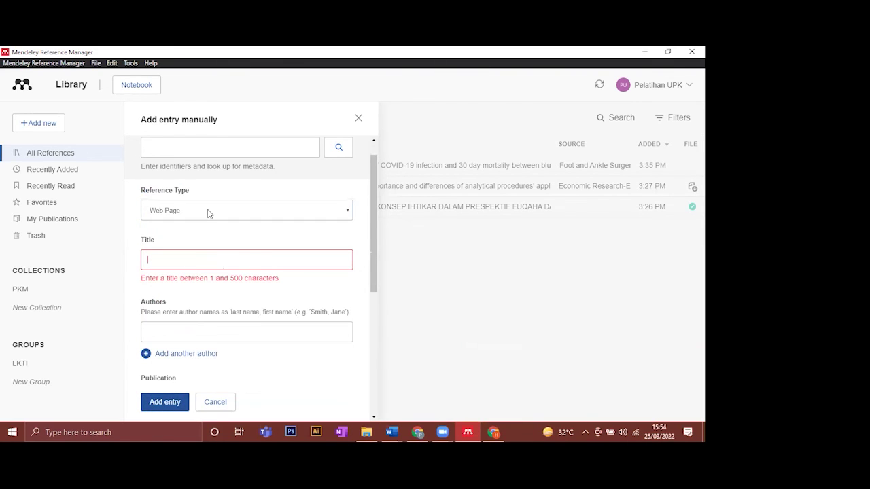
pyautogui.moveTo(371, 225); pyautogui.dragTo(376, 206)
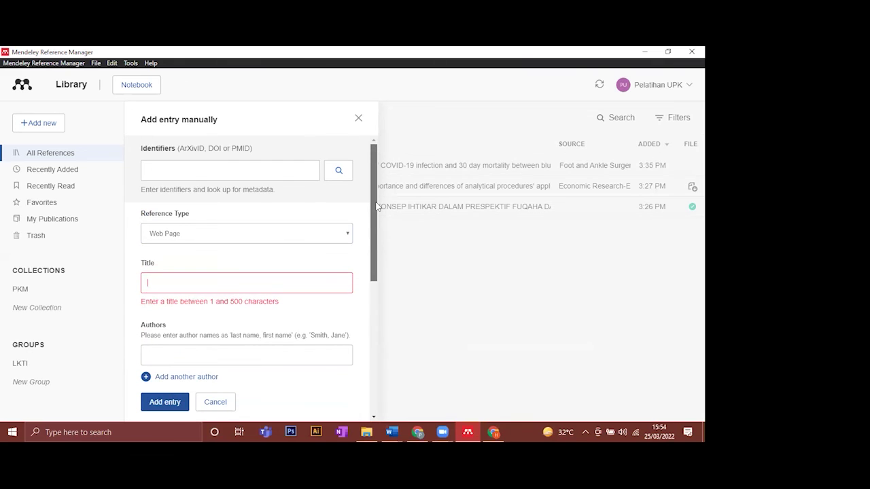
pyautogui.click(174, 168)
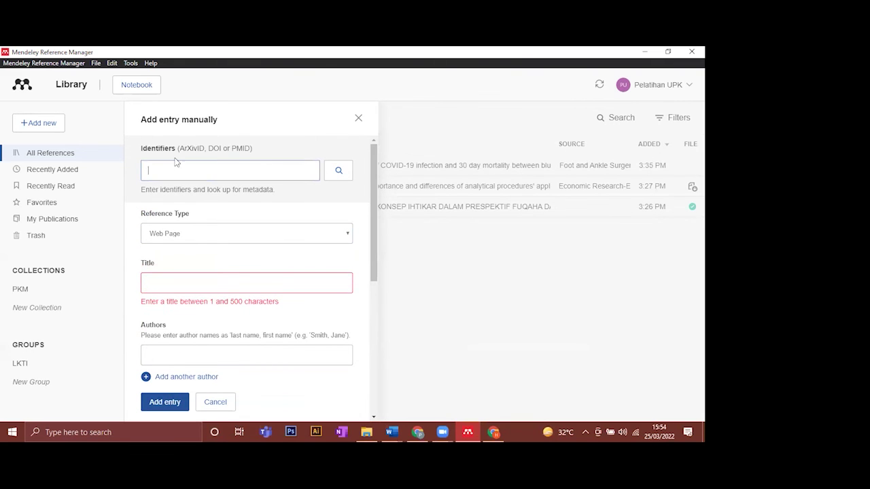
pyautogui.scroll(-2, 346, 265)
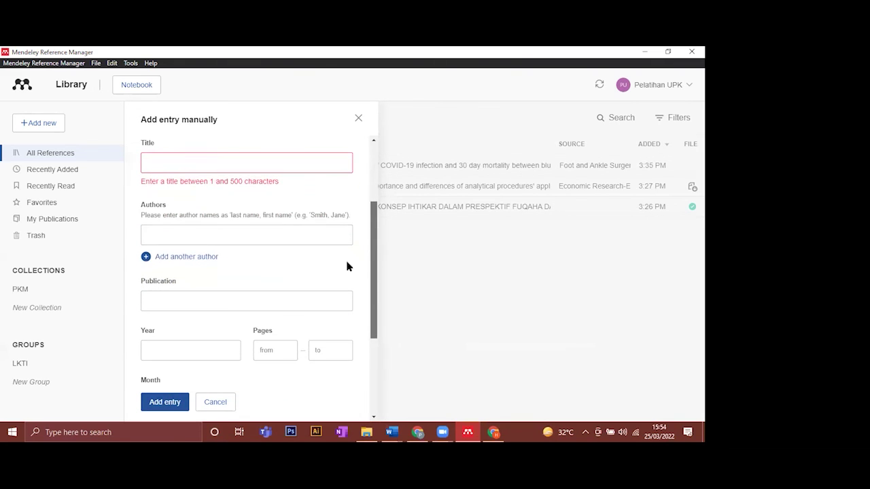
pyautogui.scroll(-3, 180, 319)
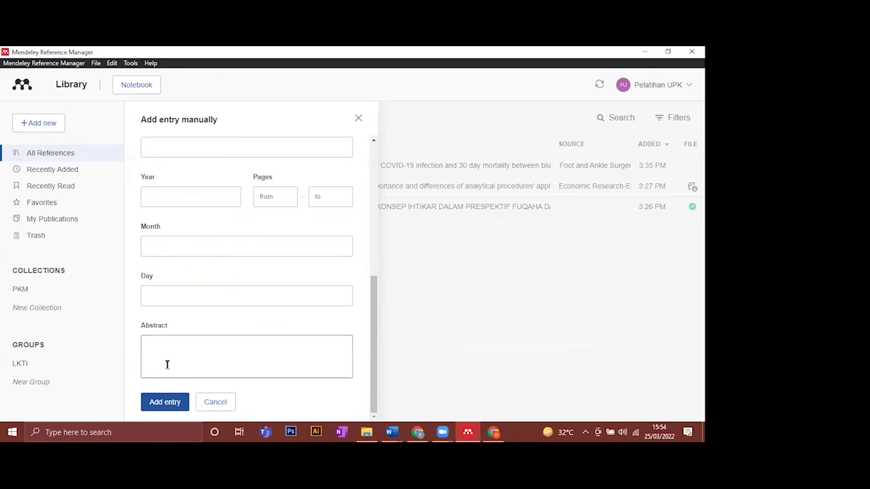
pyautogui.click(358, 120)
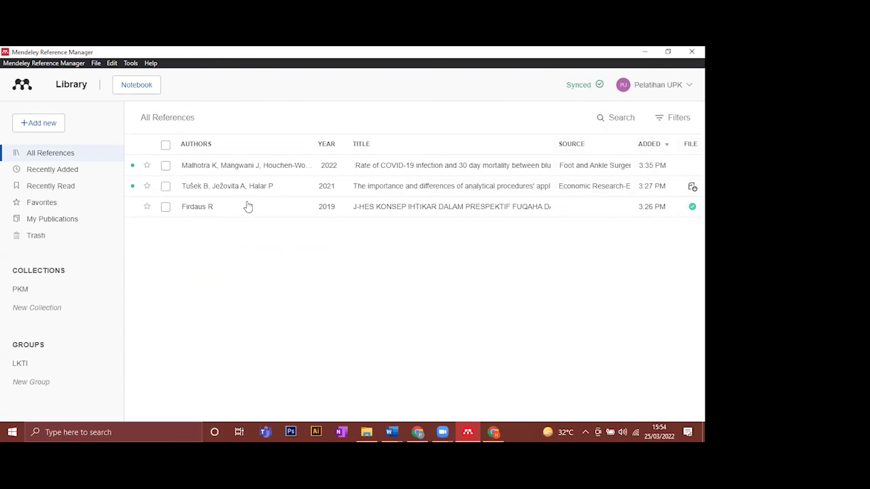
pyautogui.click(268, 169)
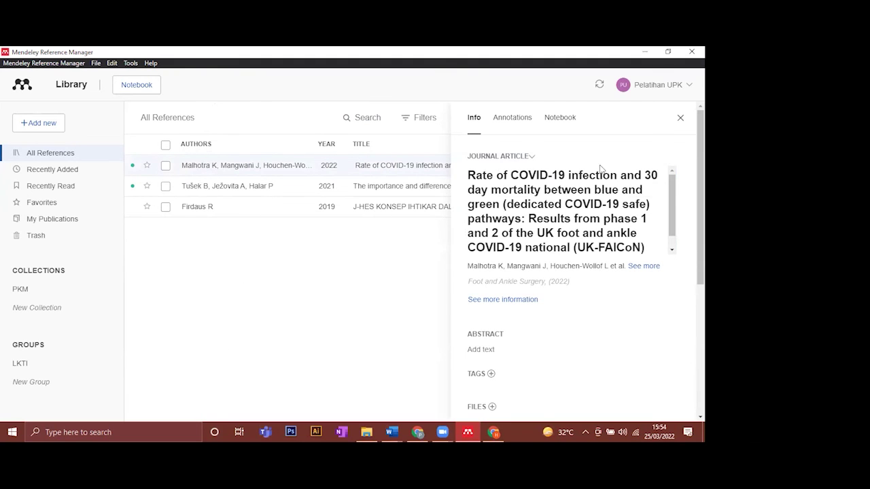
pyautogui.click(680, 117)
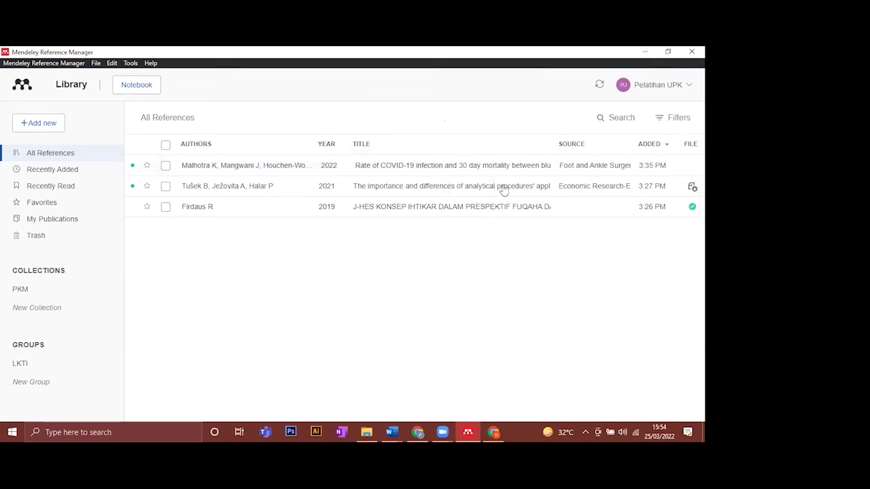
pyautogui.click(498, 169)
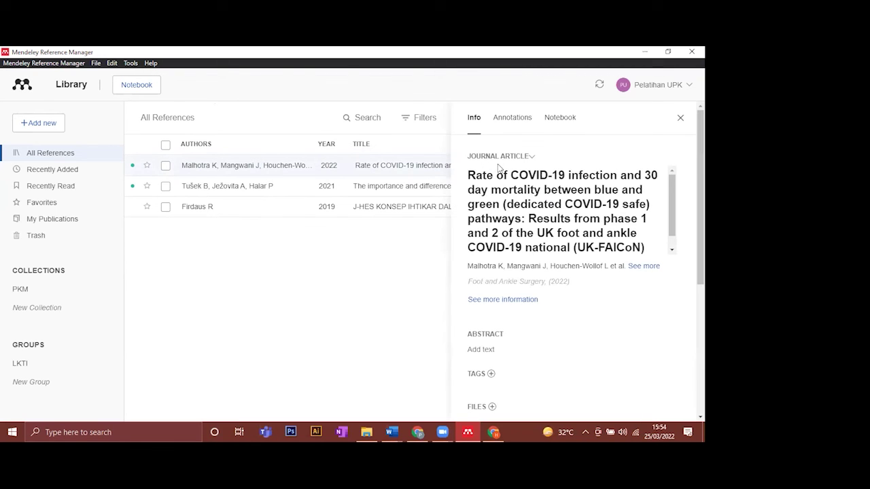
pyautogui.click(680, 117)
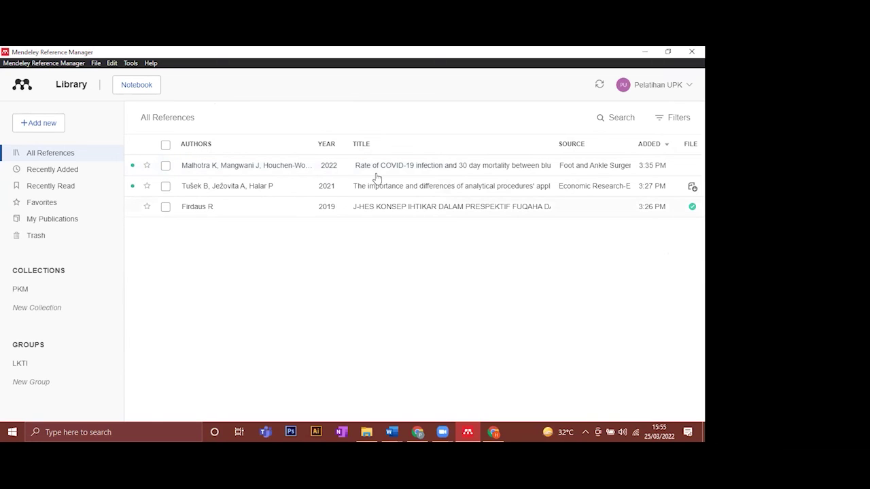
# - Open the J-HES PDF and highlight page 2's first PENDAHULUAN paragraph, from 'Di' to 'pasar bebas'
pyautogui.doubleClick(309, 206)
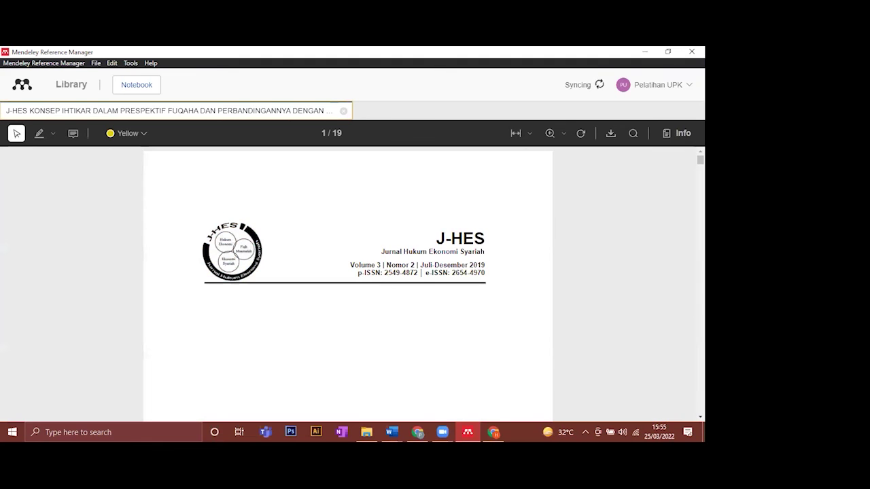
pyautogui.scroll(-3, 493, 252)
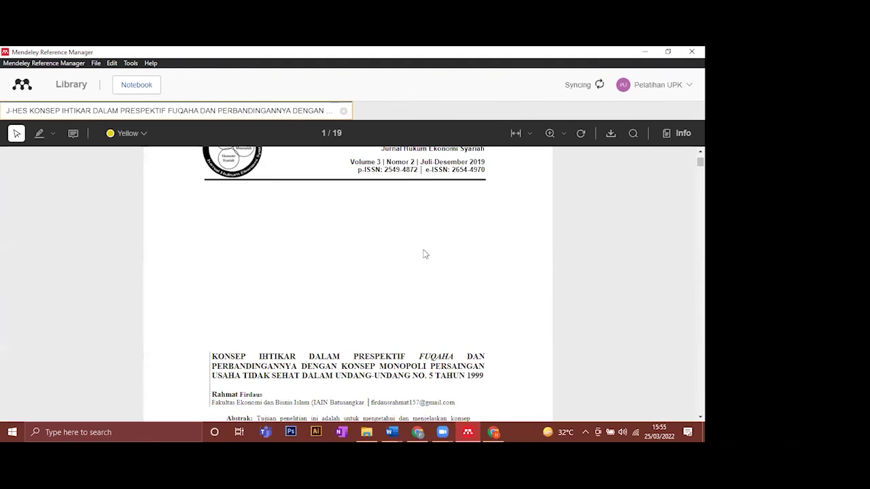
pyautogui.scroll(-8, 423, 254)
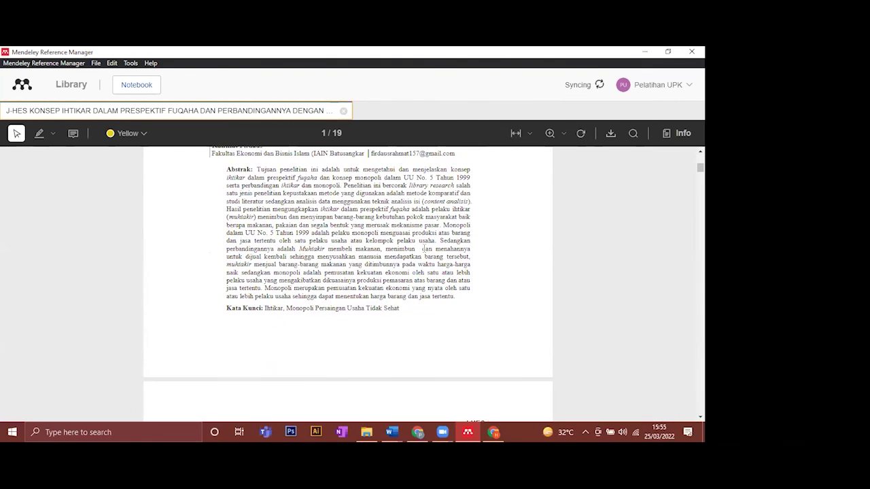
pyautogui.scroll(-15, 424, 248)
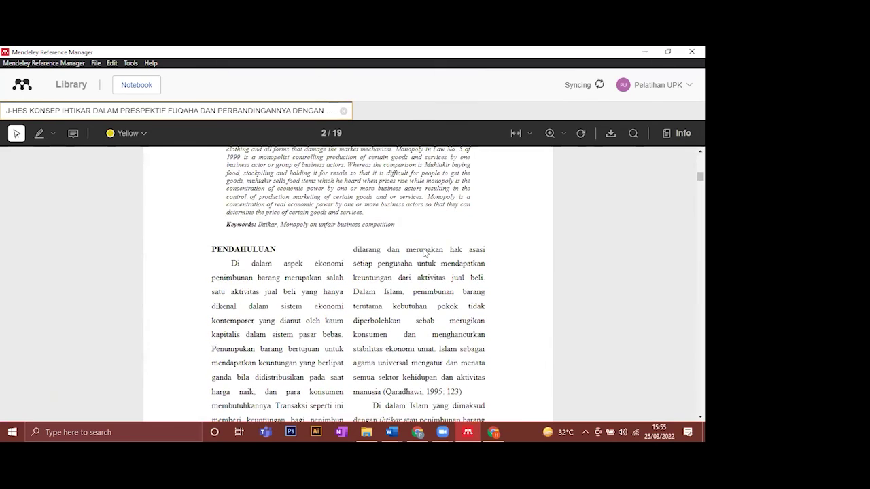
pyautogui.scroll(-1, 210, 252)
pyautogui.doubleClick(235, 222)
pyautogui.moveTo(309, 273); pyautogui.dragTo(341, 297)
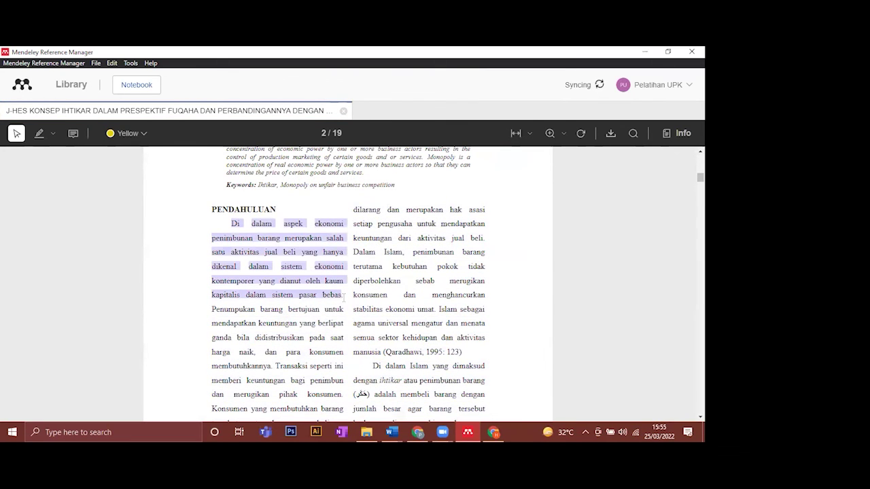
pyautogui.click(242, 233)
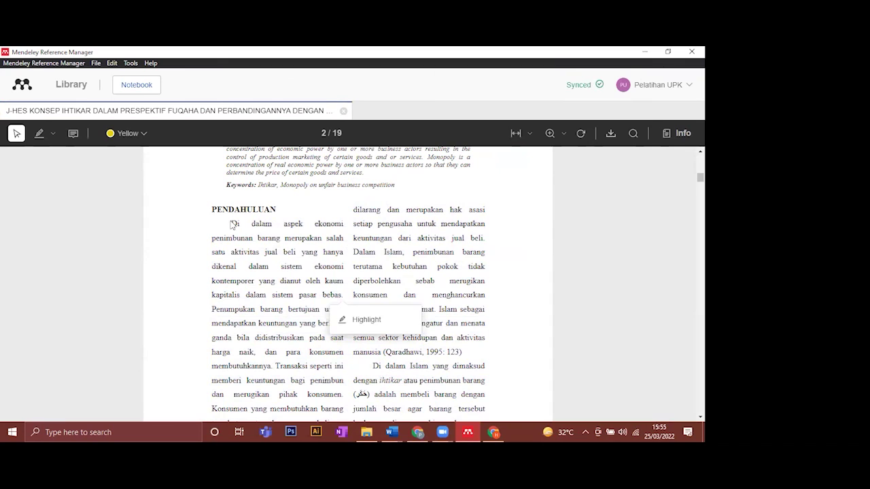
pyautogui.moveTo(238, 223); pyautogui.dragTo(288, 247)
pyautogui.moveTo(316, 281); pyautogui.dragTo(341, 295)
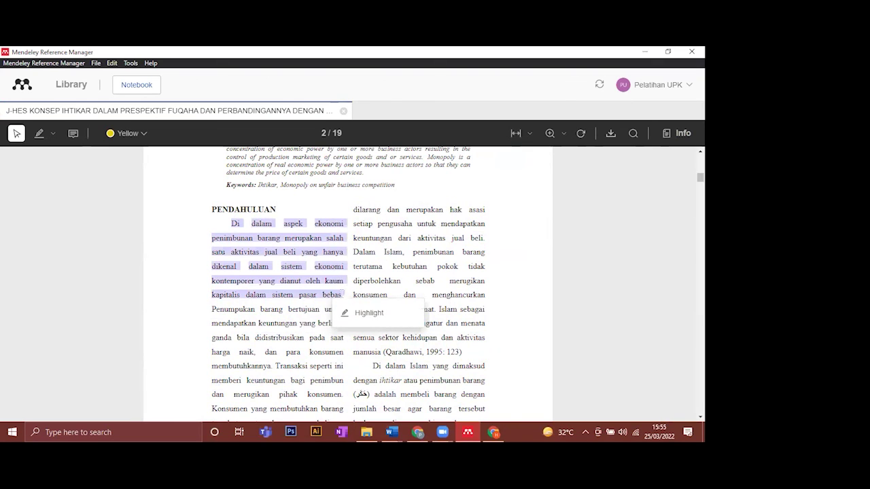
pyautogui.click(357, 316)
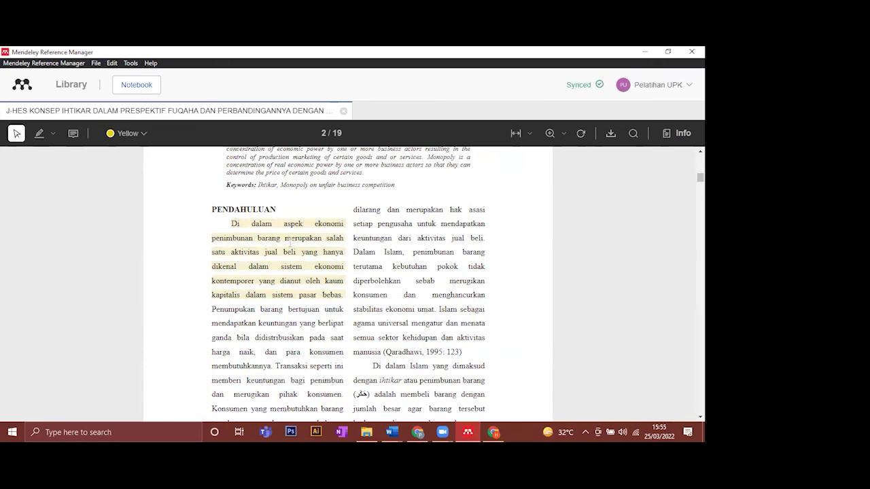
# - Recolour the new highlight from yellow to grey
pyautogui.click(290, 253)
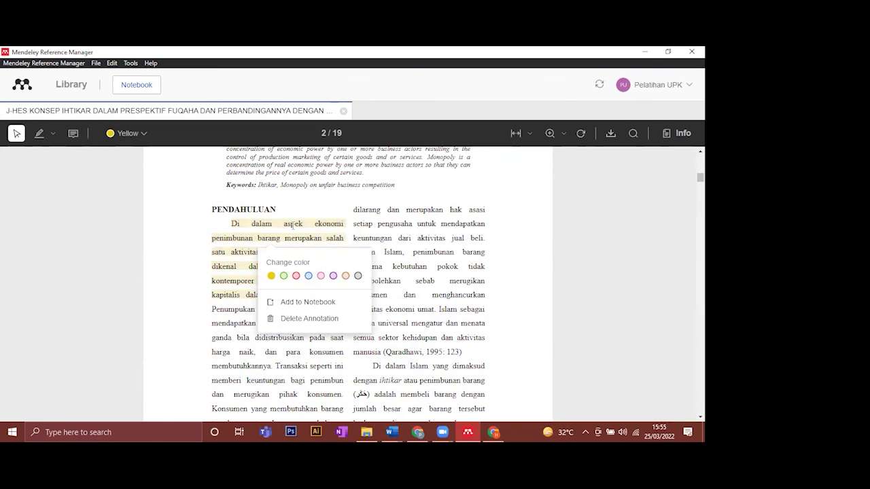
pyautogui.click(294, 237)
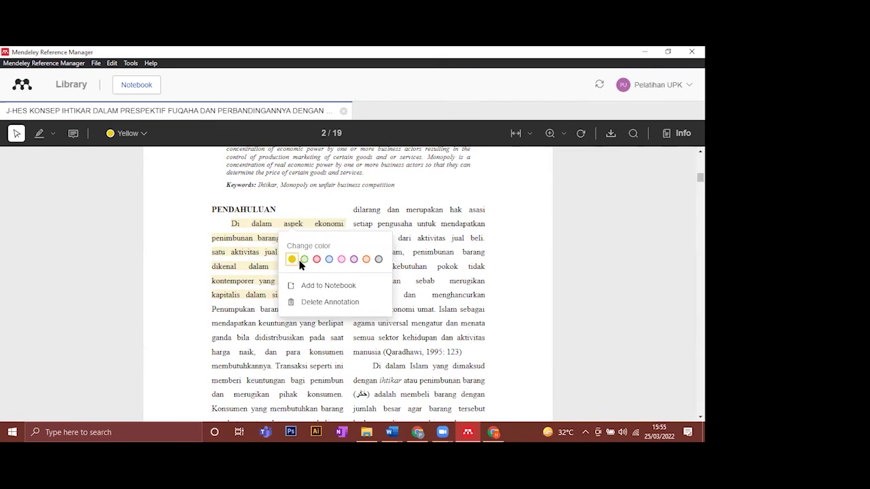
pyautogui.click(299, 260)
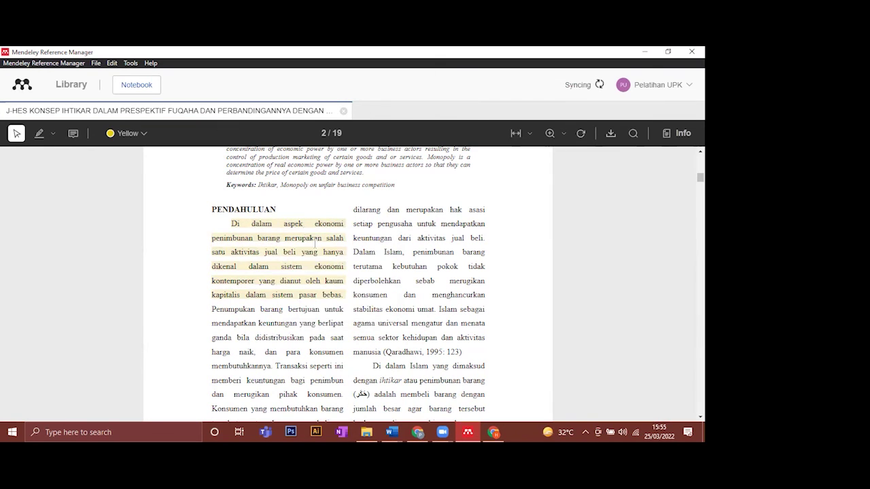
pyautogui.click(281, 227)
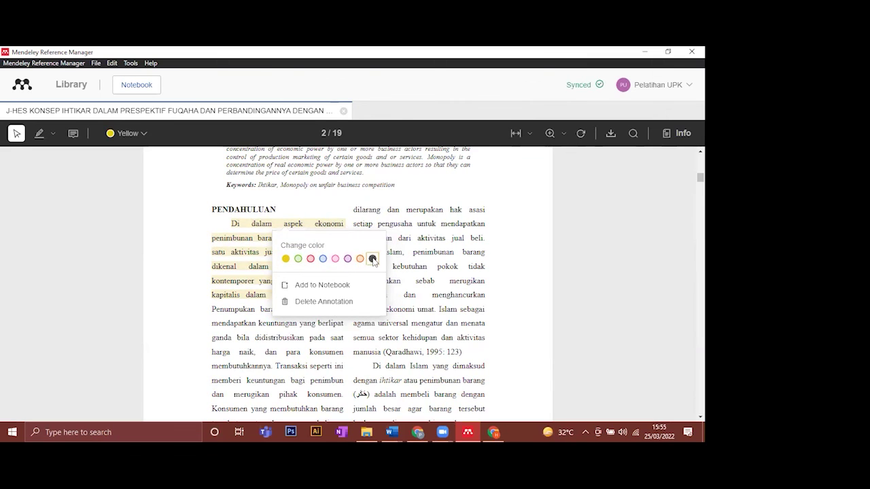
pyautogui.click(373, 259)
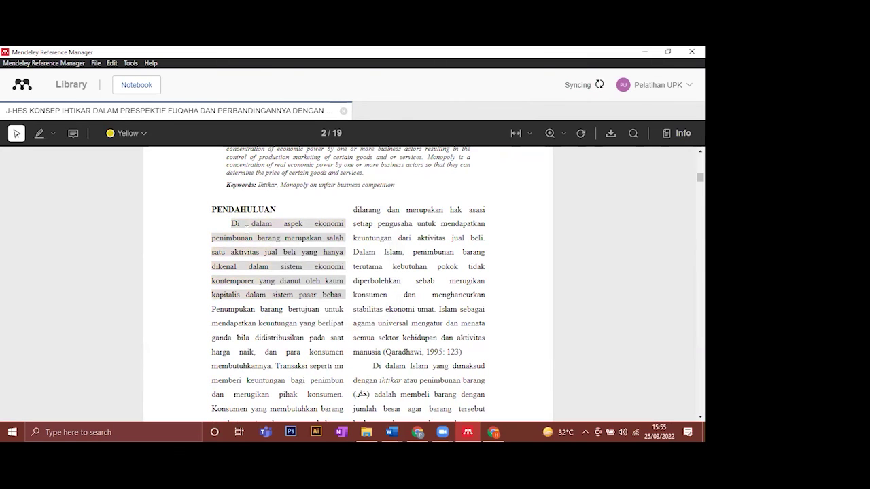
pyautogui.click(317, 283)
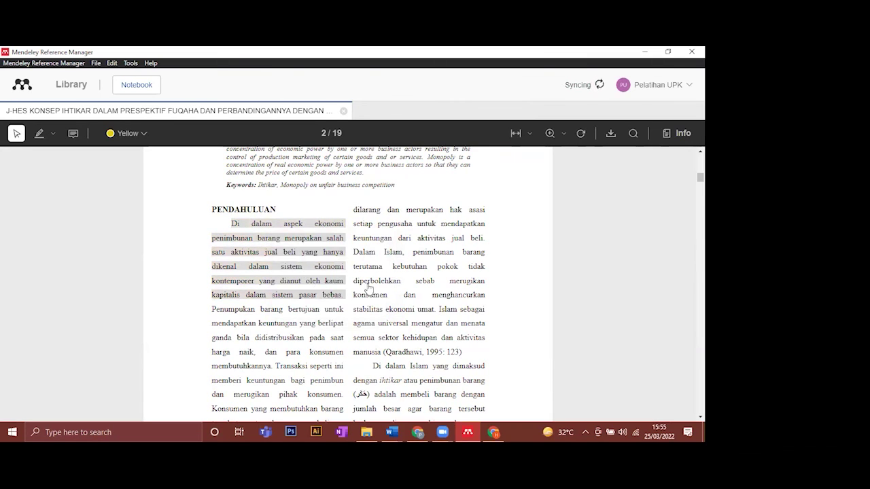
pyautogui.click(476, 218)
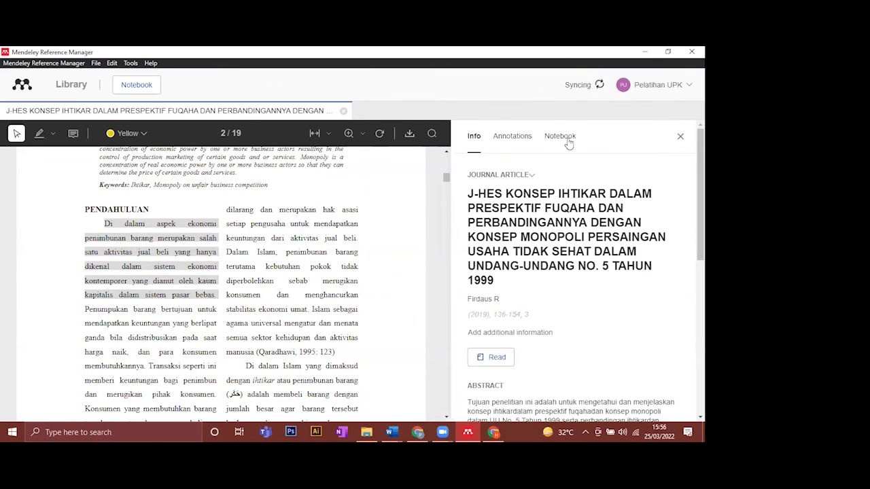
# - Open the Notebook tab, then the Annotations tab reading 'No annotations yet'
pyautogui.click(568, 139)
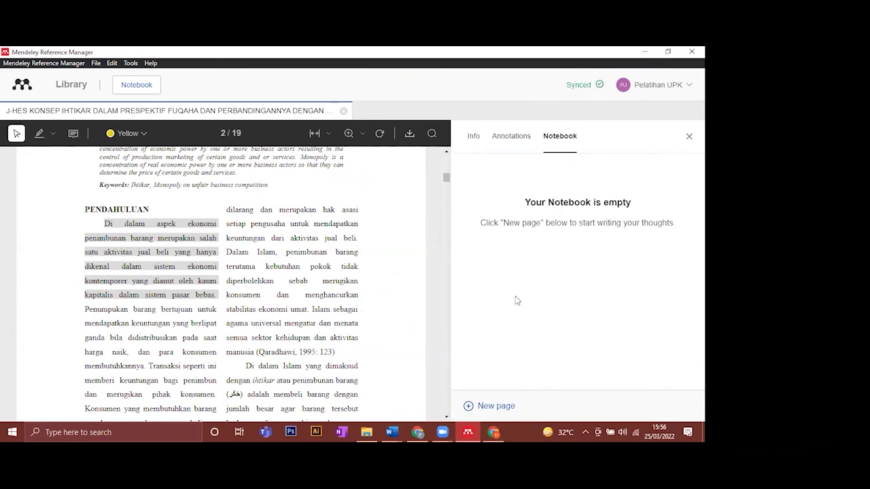
pyautogui.scroll(-1, 340, 256)
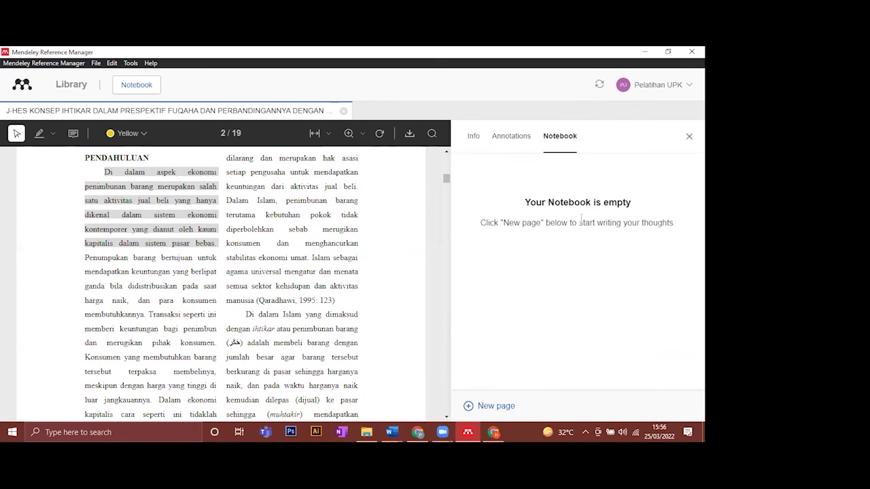
pyautogui.click(503, 139)
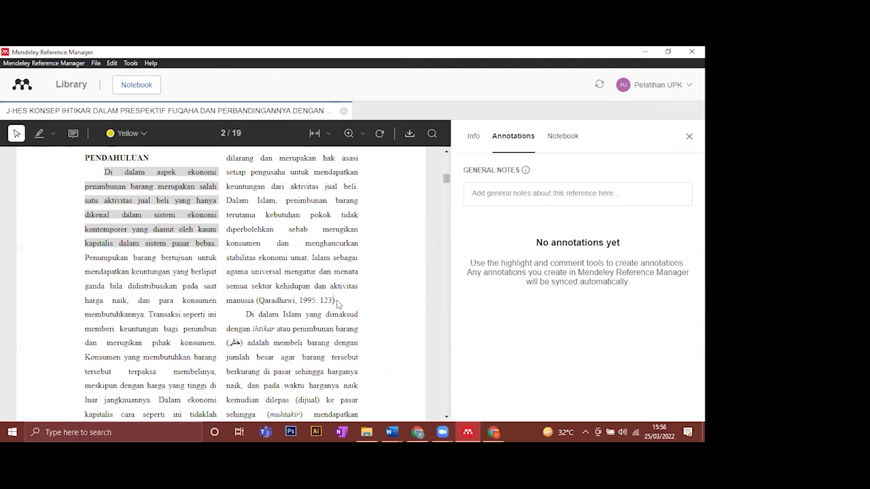
# - Pin a 'Pendahuluan' sticky note beside the Qaradhawi citation on page 2 of the J-HES PDF
pyautogui.rightClick(337, 303)
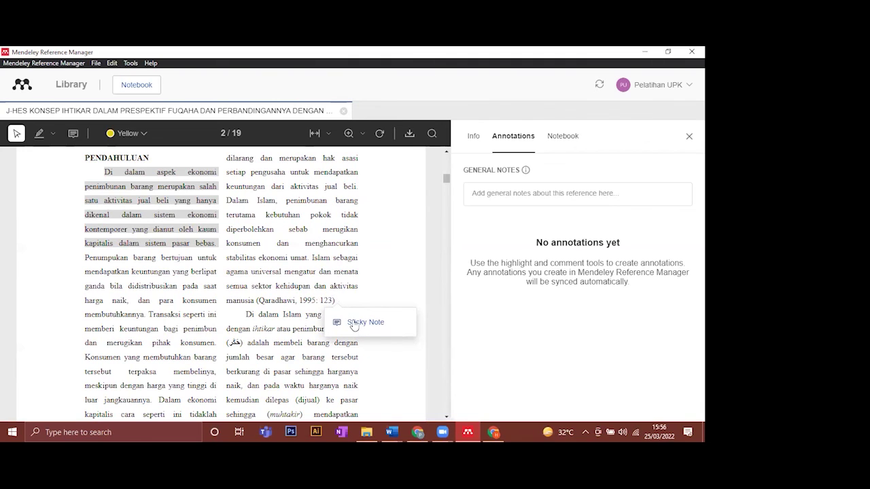
pyautogui.click(384, 335)
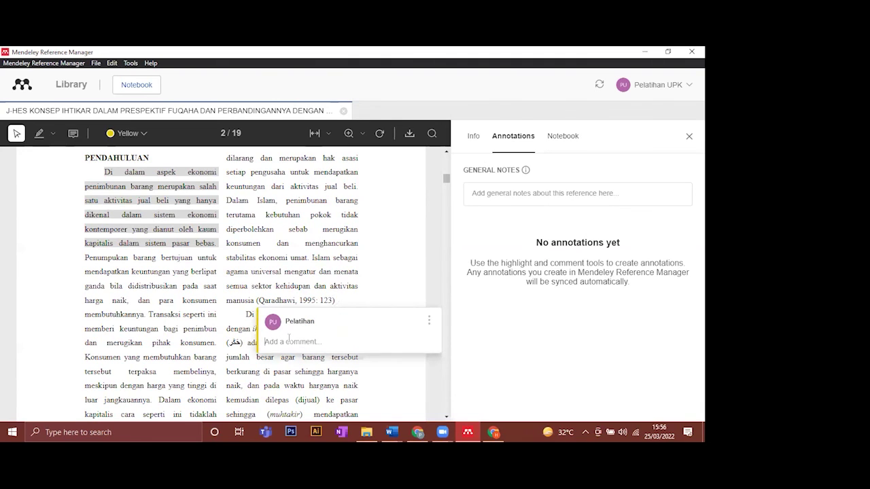
pyautogui.write('Pendahuluan')
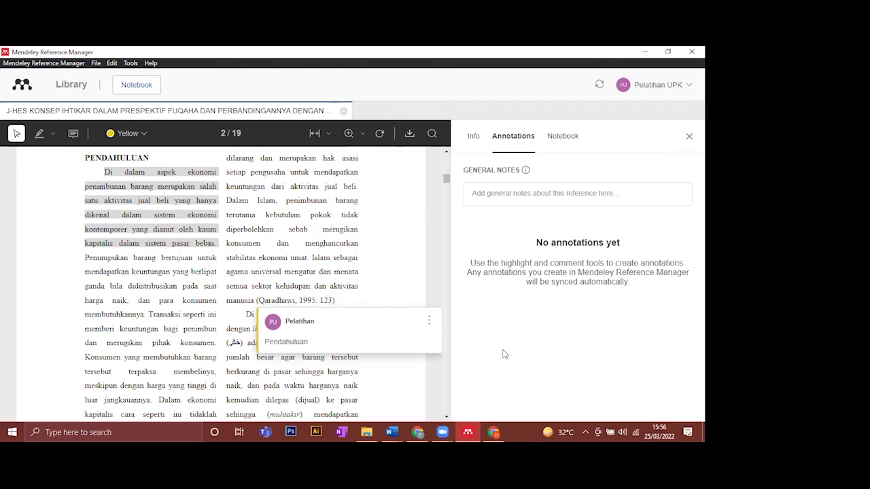
pyautogui.click(555, 290)
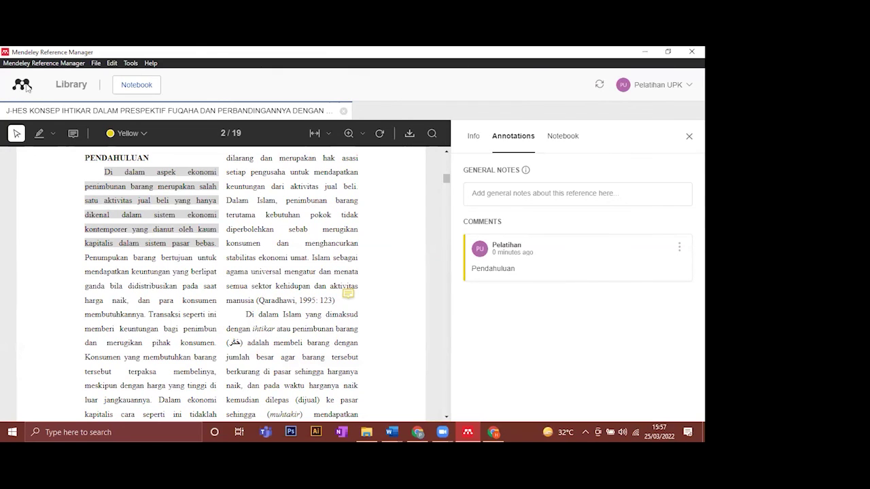
# - Go back from the PDF to the library, close the annotations panel and view the Notebook
pyautogui.click(82, 87)
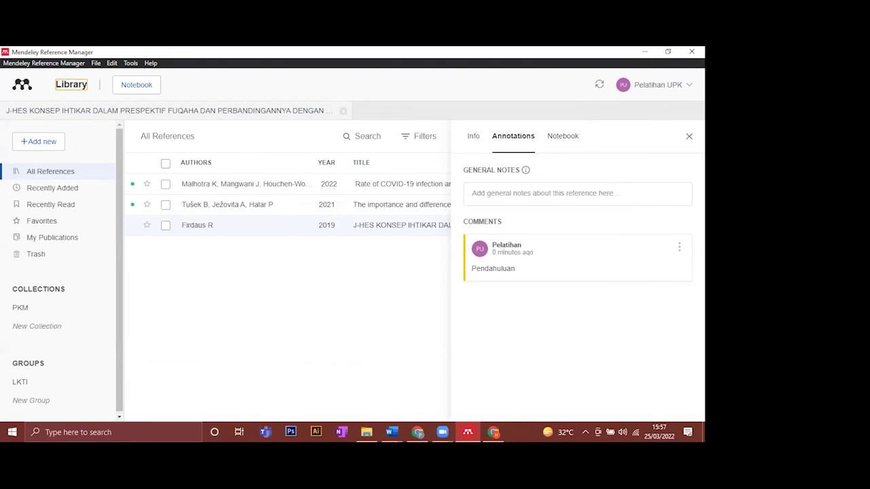
pyautogui.click(689, 136)
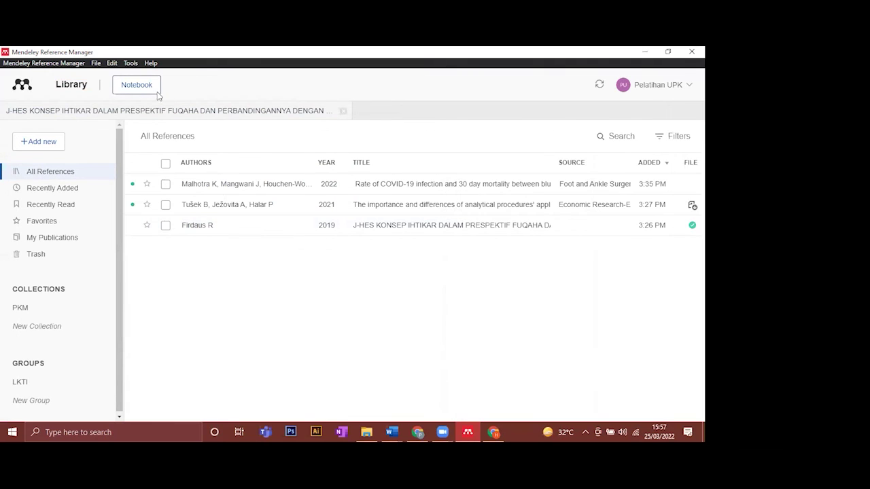
pyautogui.click(139, 85)
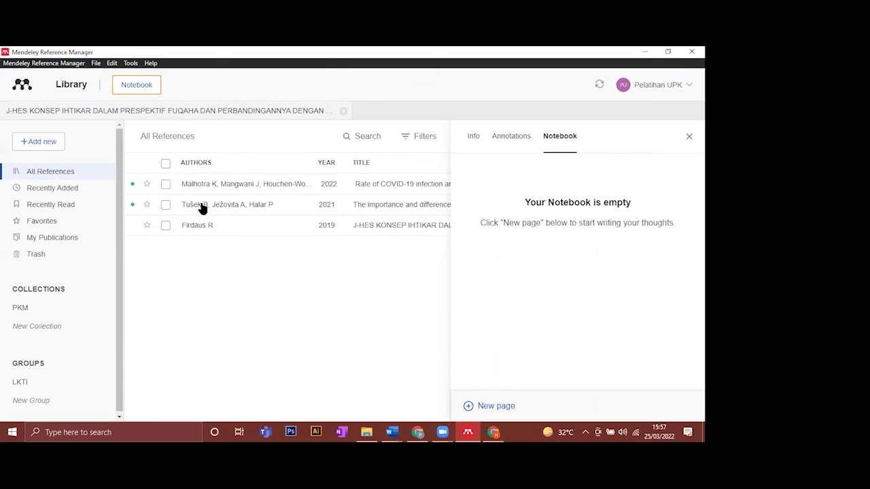
# - Select the J-HES reference, check its Annotations, Notebook and Info tabs, then close its details panel
pyautogui.click(520, 139)
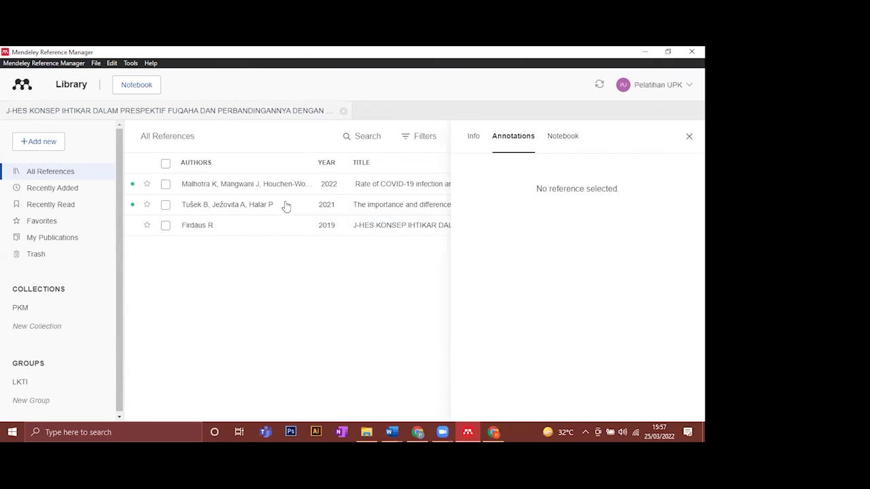
pyautogui.click(269, 228)
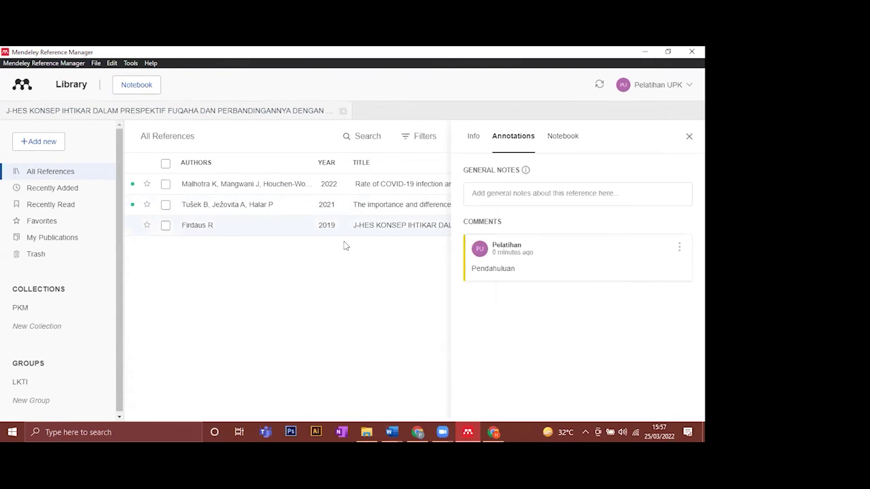
pyautogui.click(558, 137)
pyautogui.click(524, 138)
pyautogui.click(473, 139)
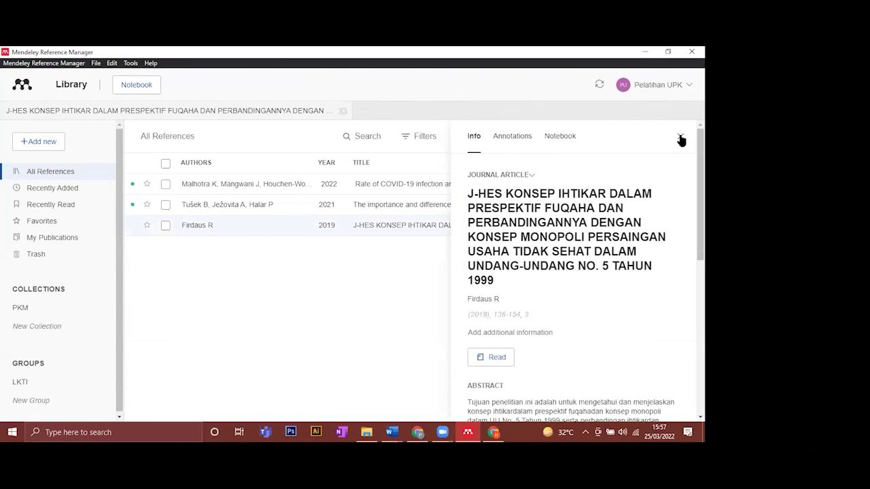
pyautogui.click(680, 136)
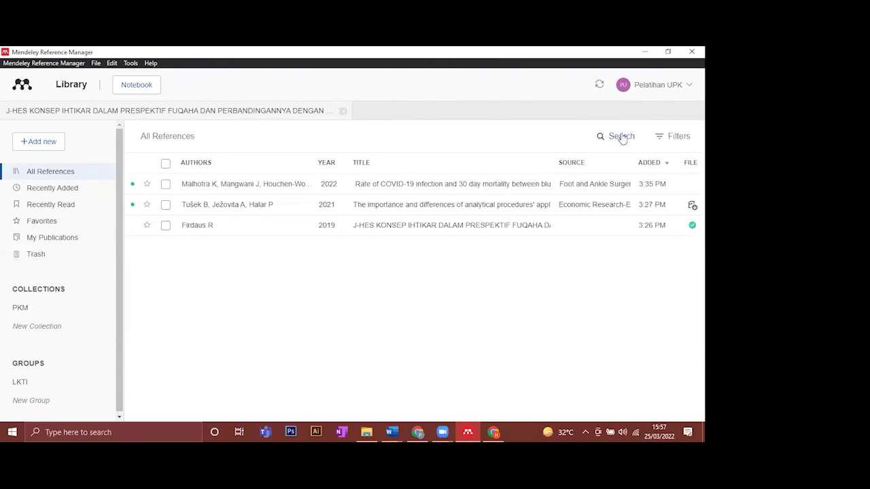
# - Search All References for 'audit', narrowing the list to Tušek 2021 and Malhotra 2022
pyautogui.click(621, 136)
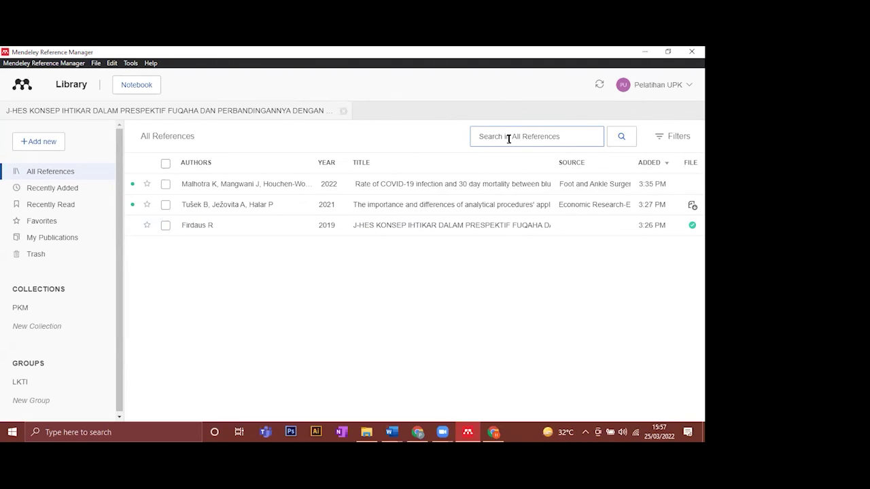
pyautogui.write('audit')
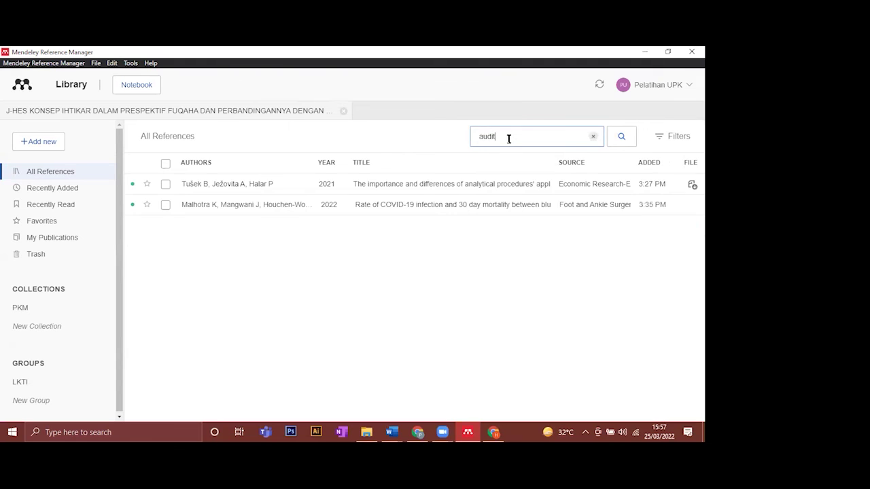
pyautogui.hotkey('ctrl', 'a')
pyautogui.click(519, 136)
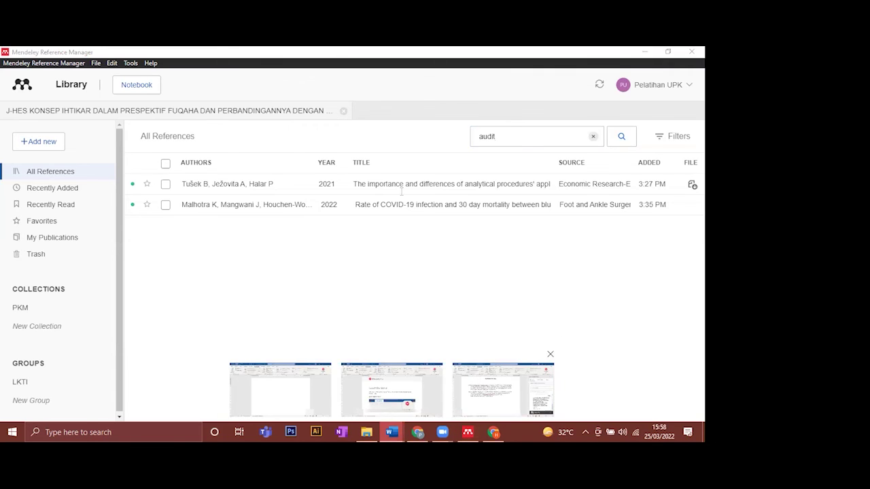
# - Switch to the Word BAB 2 draft, scroll up to the body text, and show the Insert Citation dropdown
pyautogui.hotkey('alt', 'Tab')
pyautogui.scroll(1, 360, 197)
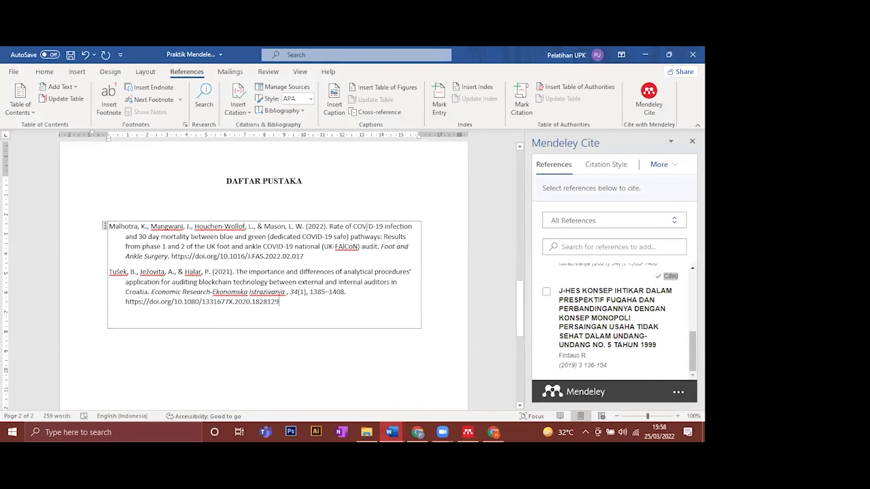
pyautogui.scroll(3, 367, 226)
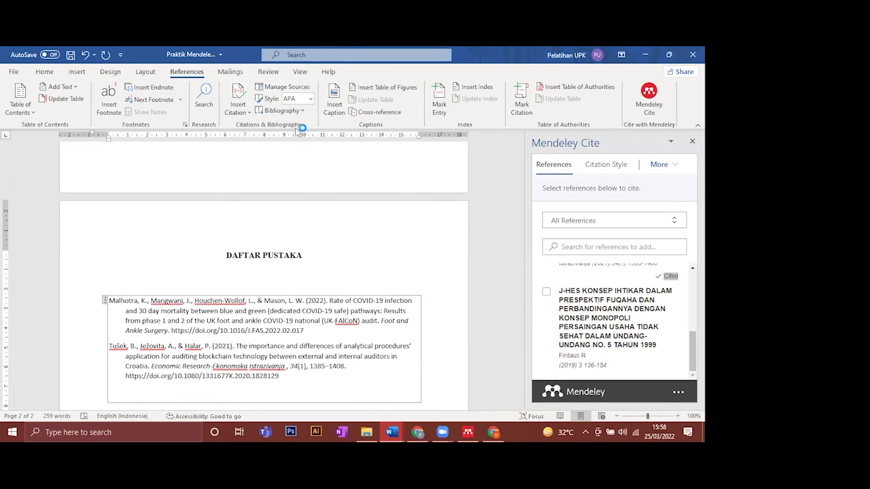
pyautogui.click(239, 112)
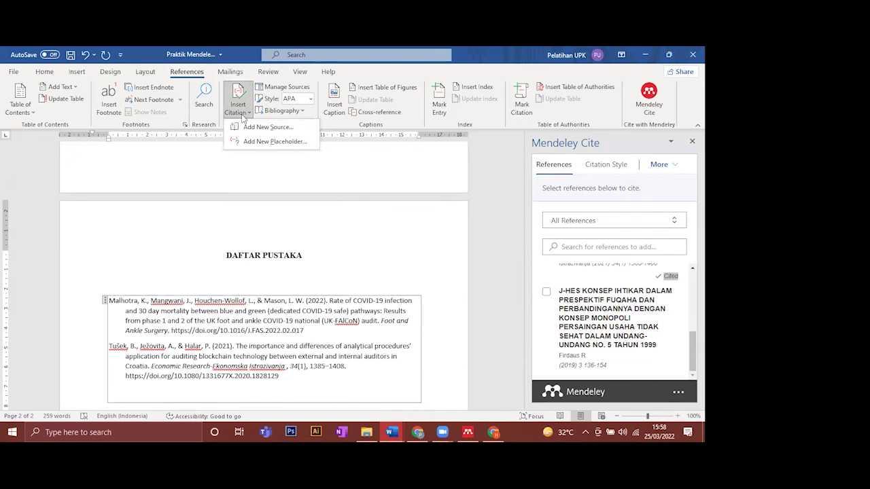
pyautogui.click(399, 184)
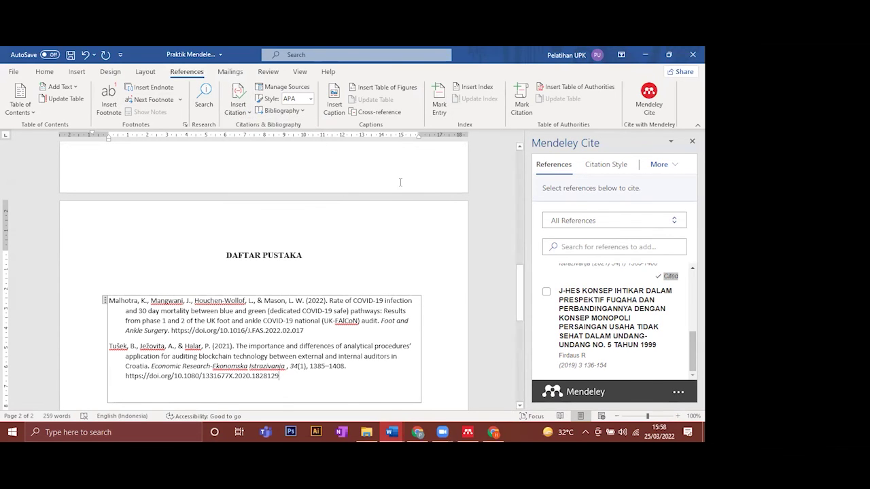
pyautogui.scroll(5, 398, 182)
pyautogui.scroll(3, 396, 180)
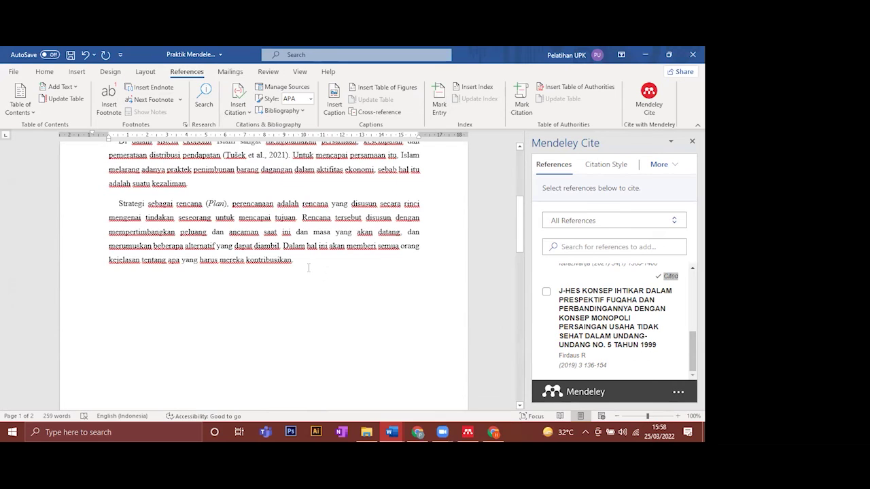
pyautogui.scroll(1, 278, 188)
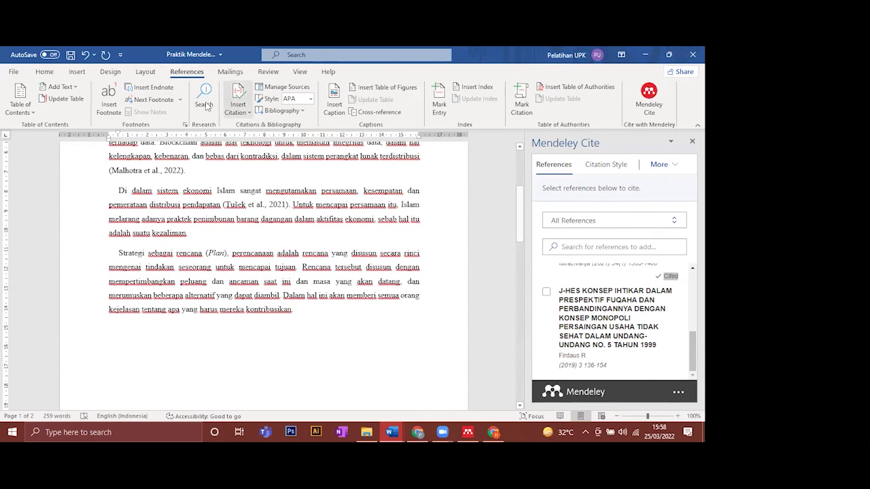
pyautogui.click(239, 112)
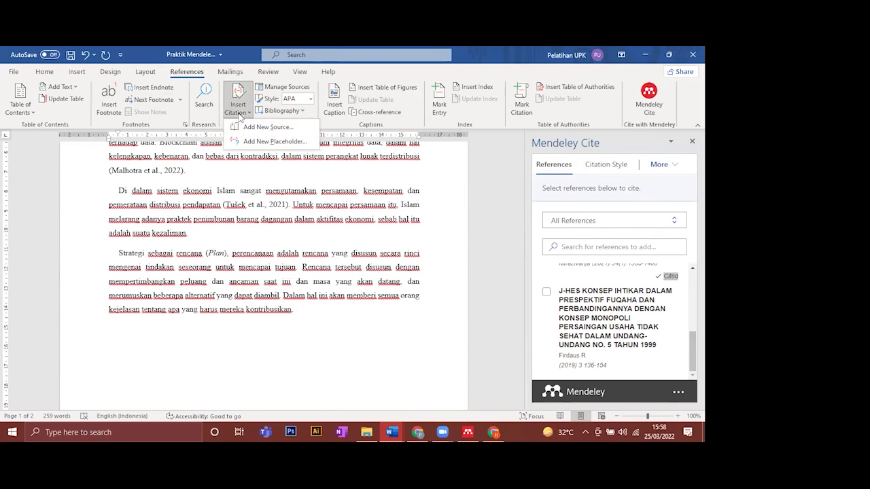
# - Start a new citation source with Journal Article kept as the source type
pyautogui.click(269, 127)
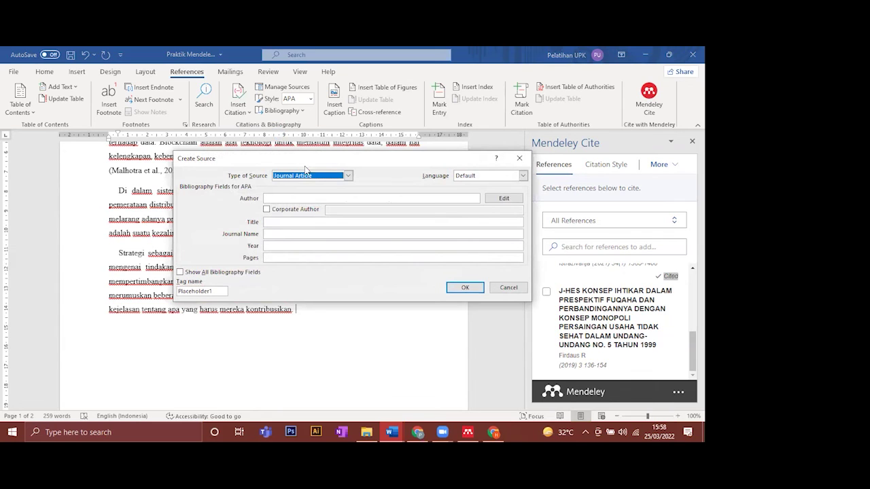
pyautogui.click(348, 175)
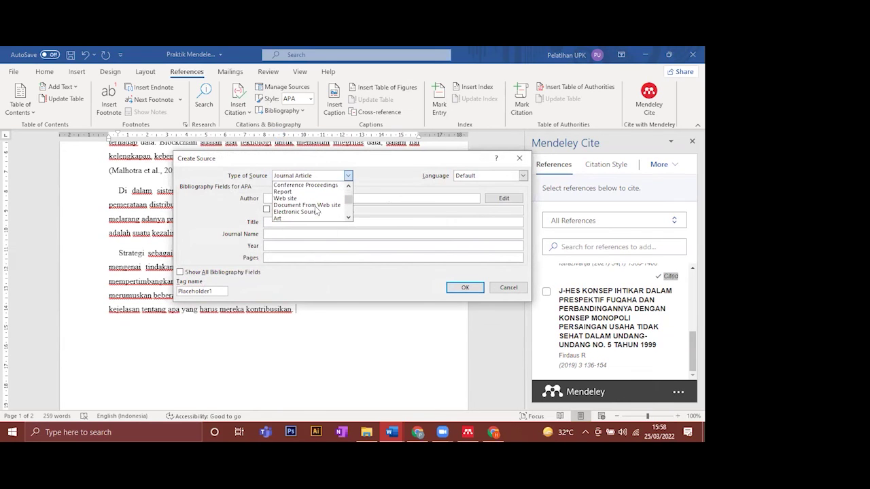
pyautogui.click(365, 179)
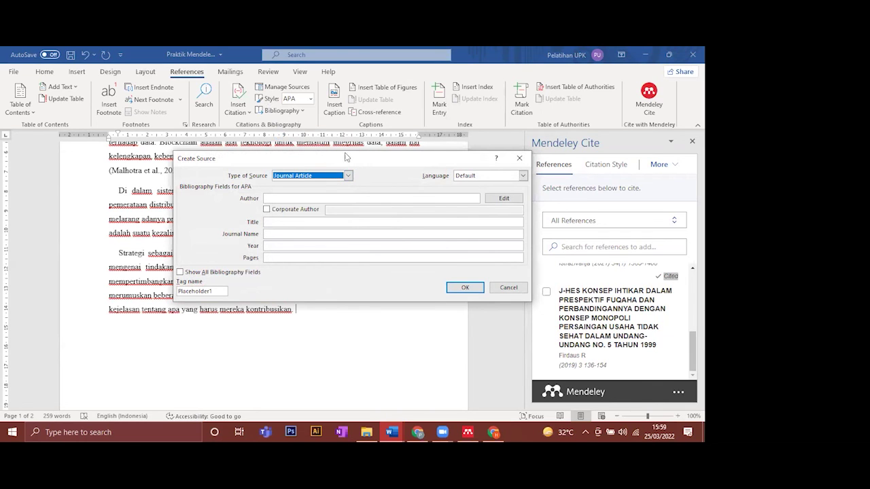
pyautogui.moveTo(348, 157); pyautogui.dragTo(349, 148)
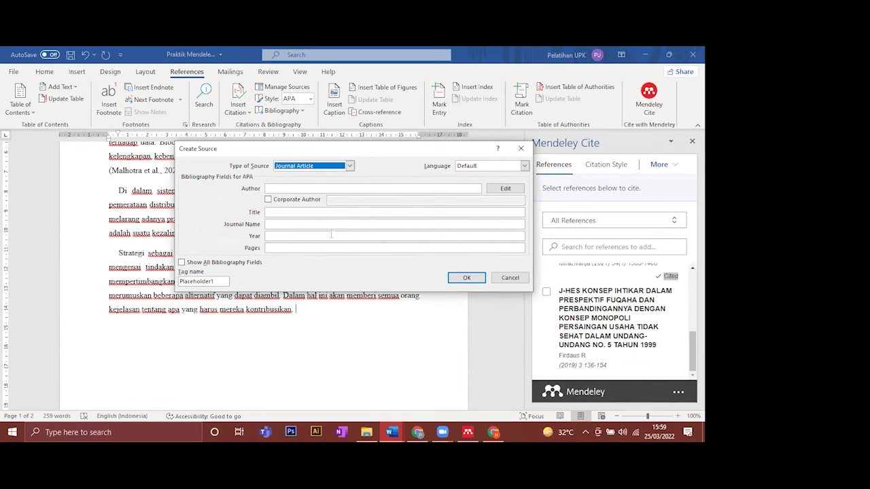
pyautogui.click(328, 167)
pyautogui.click(327, 175)
pyautogui.click(294, 167)
# - Step through the Author and Title fields and turn on Show All Bibliography Fields
pyautogui.click(399, 188)
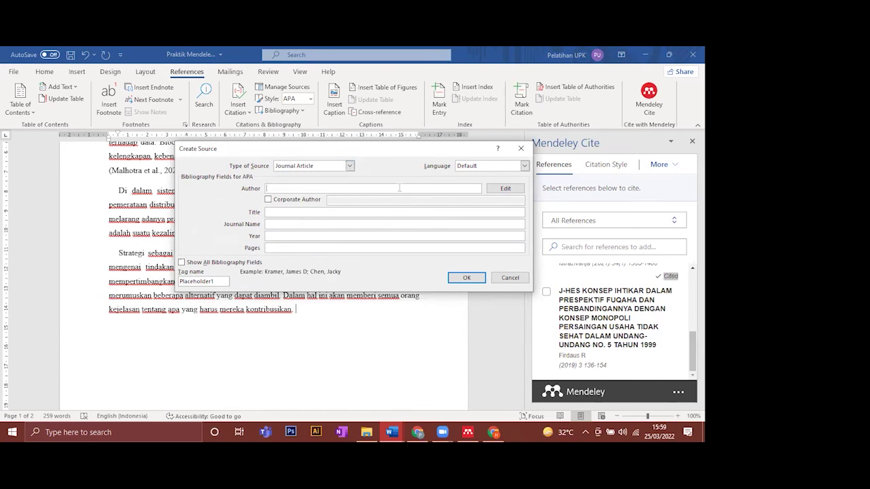
pyautogui.click(284, 213)
pyautogui.click(182, 262)
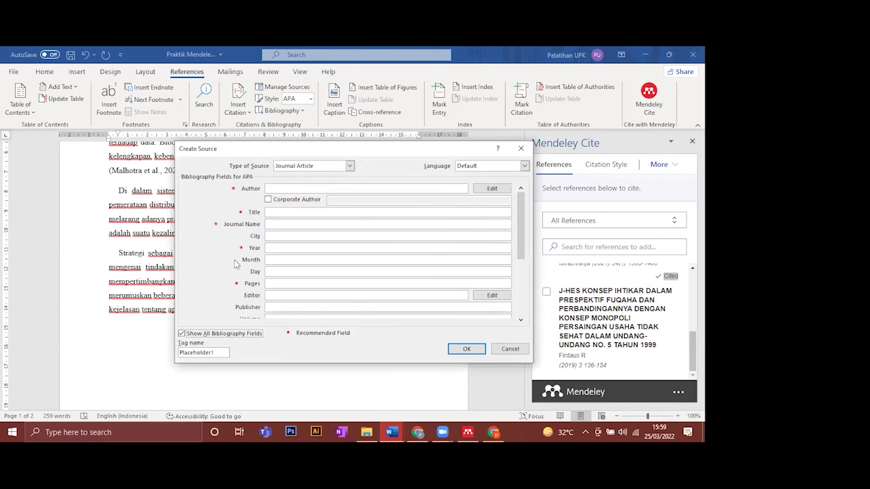
pyautogui.moveTo(519, 208); pyautogui.dragTo(518, 232)
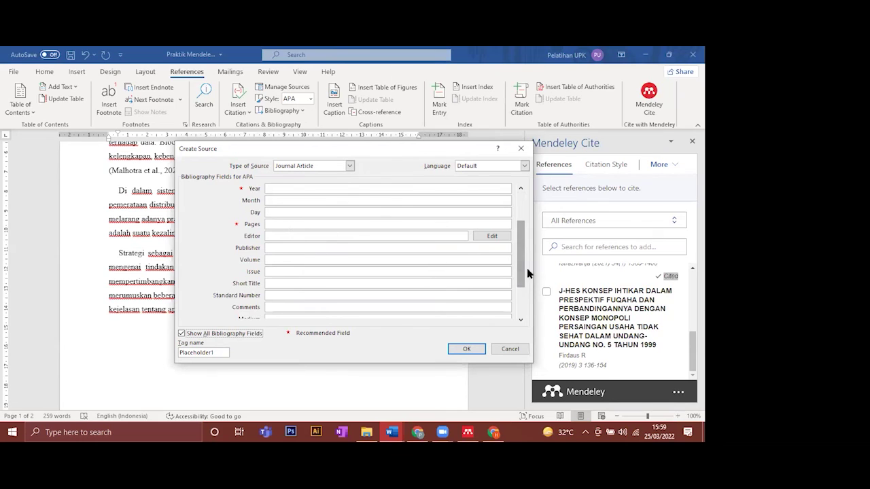
pyautogui.scroll(3, 523, 233)
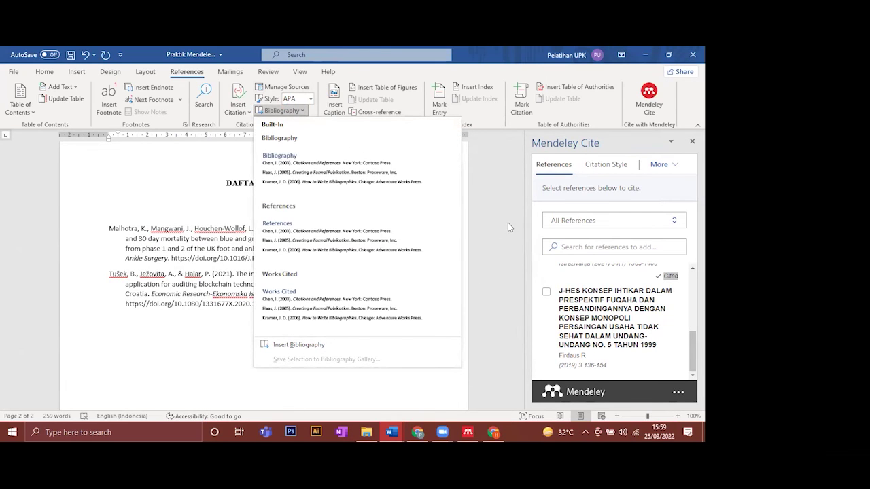
# - Dismiss the Bibliography styles gallery and scroll back up to the document body text
pyautogui.click(508, 222)
pyautogui.scroll(3, 455, 235)
pyautogui.scroll(6, 455, 234)
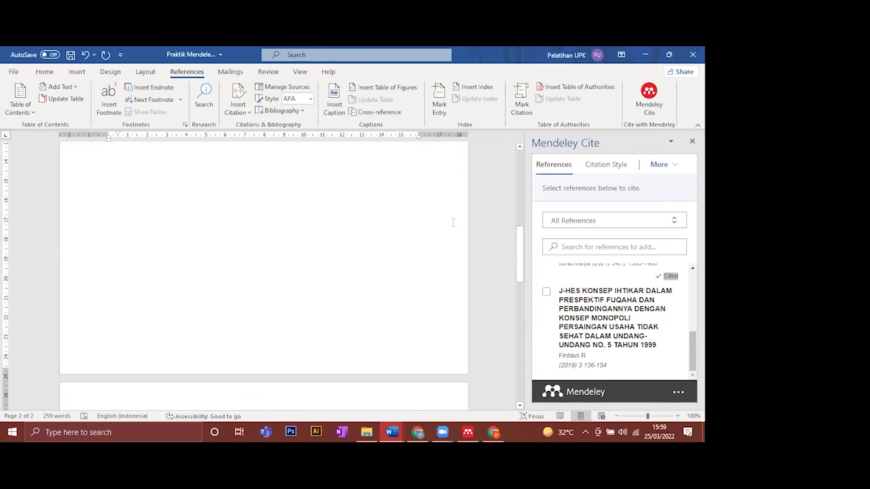